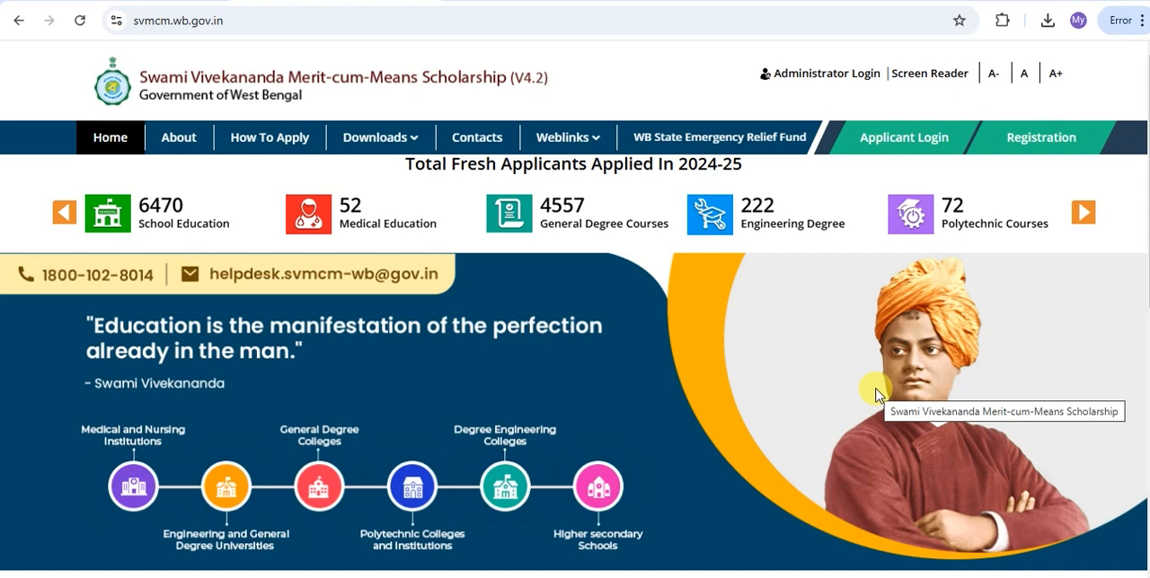
Start a new scholarship registration in the Non-Topper category.
scroll(787, 329, "down", 3)
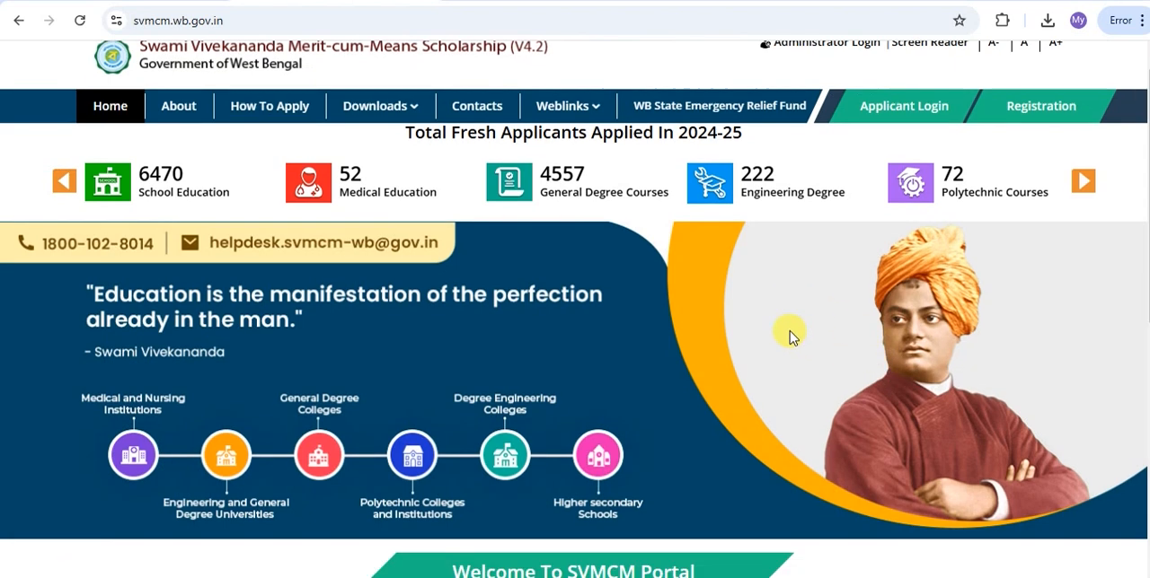
scroll(788, 333, "up", 3)
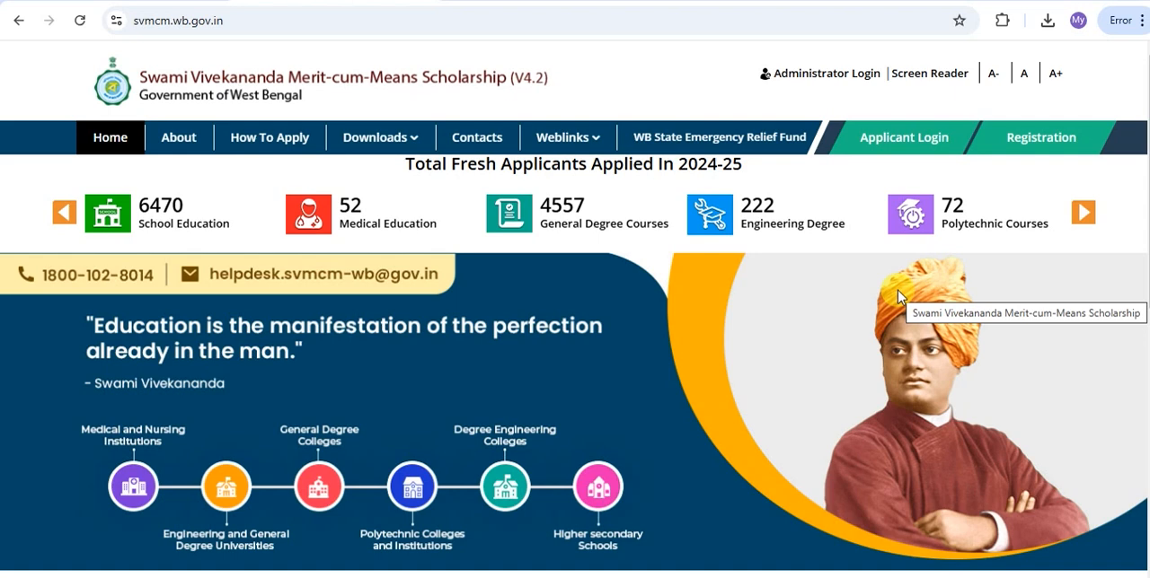
left_click(1033, 144)
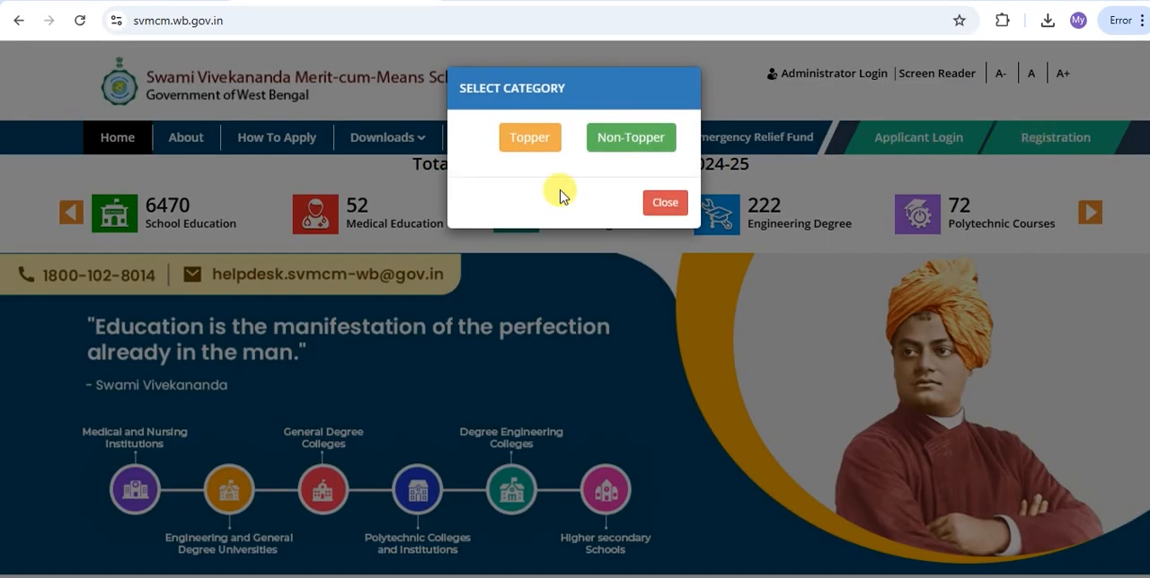
left_click(659, 144)
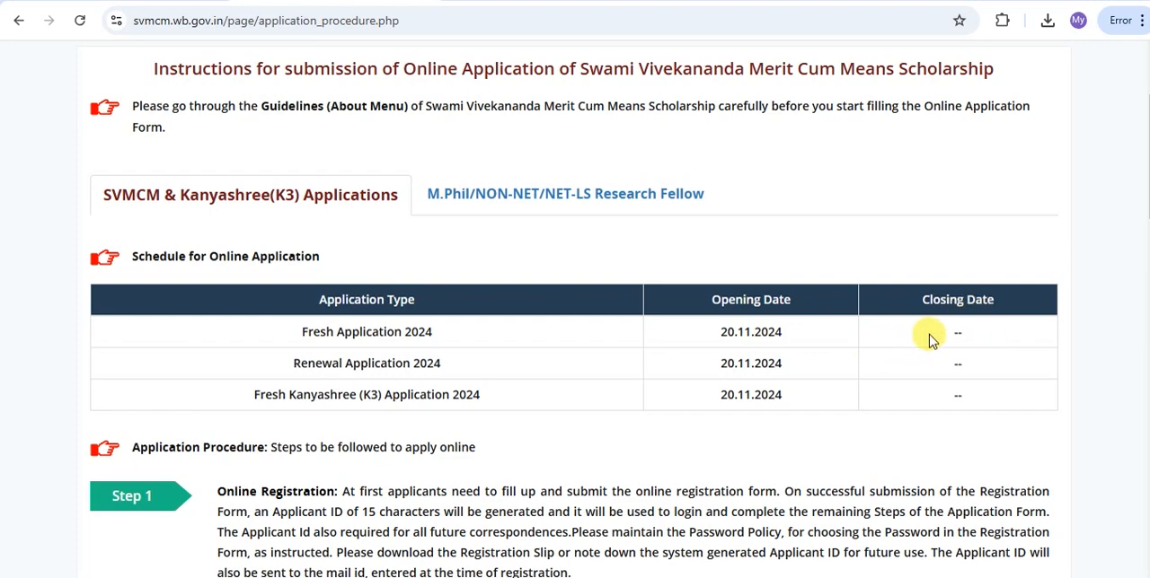
Read through the online application instructions, from the schedule and procedure steps to the required documents and declaration.
scroll(699, 316, "down", 3)
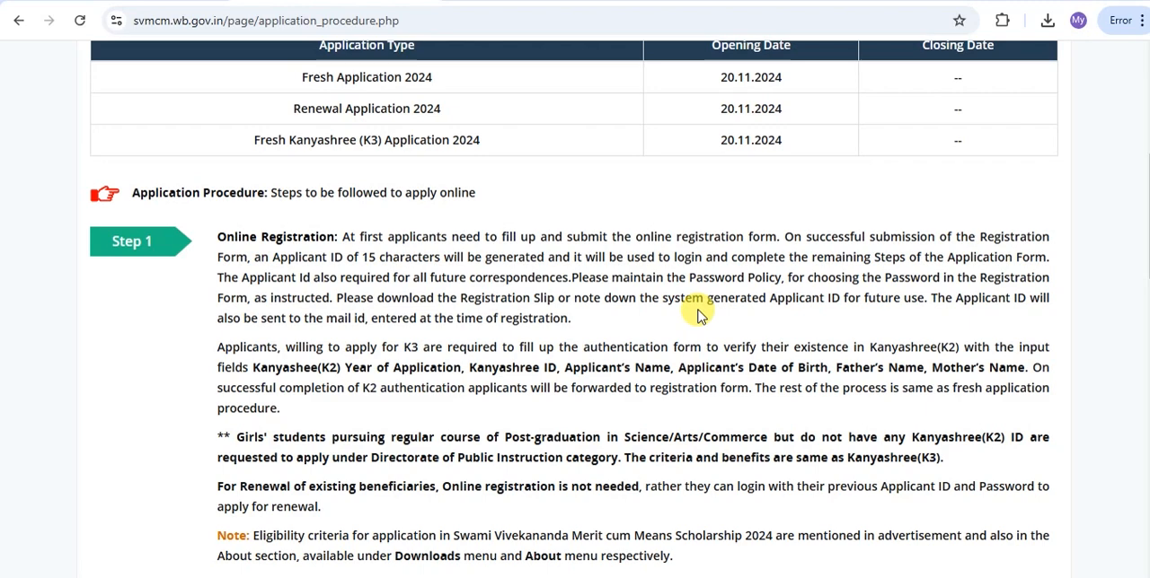
scroll(698, 316, "down", 1)
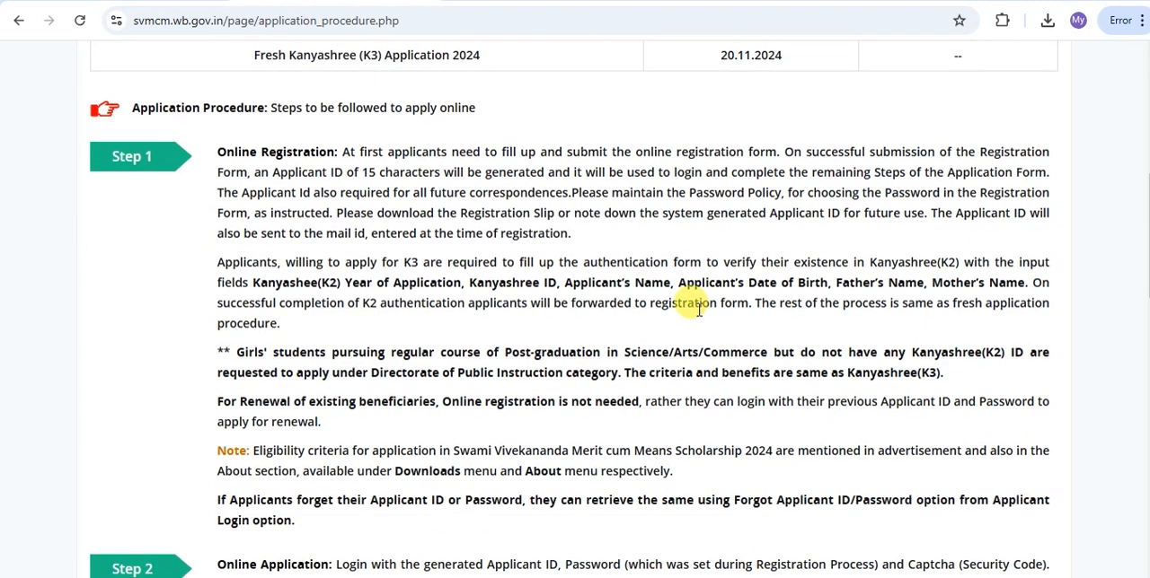
scroll(698, 308, "down", 2)
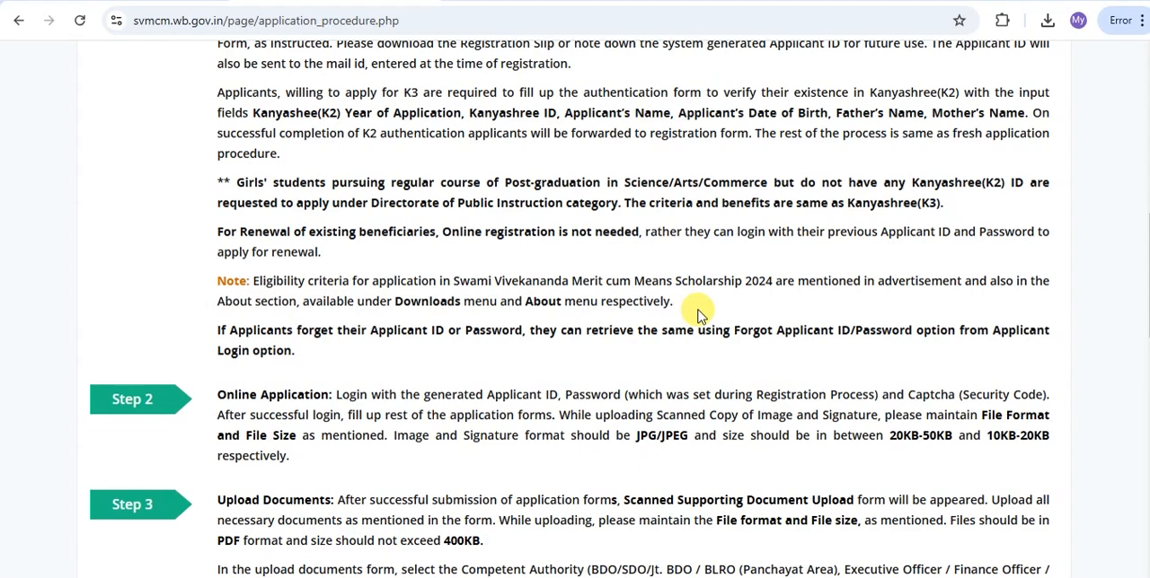
scroll(699, 314, "down", 1)
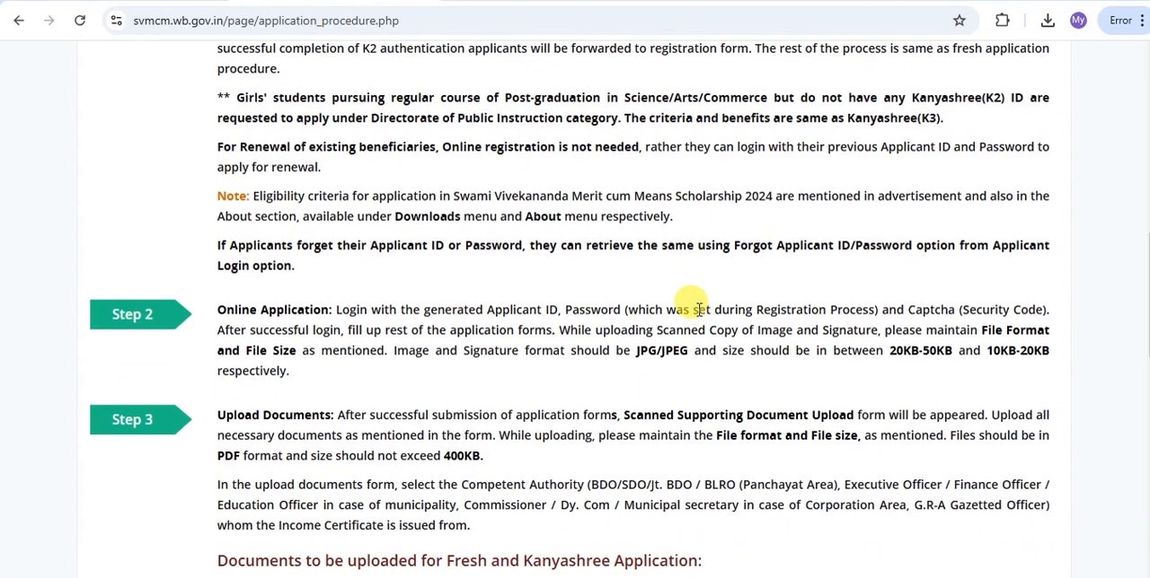
scroll(699, 310, "down", 3)
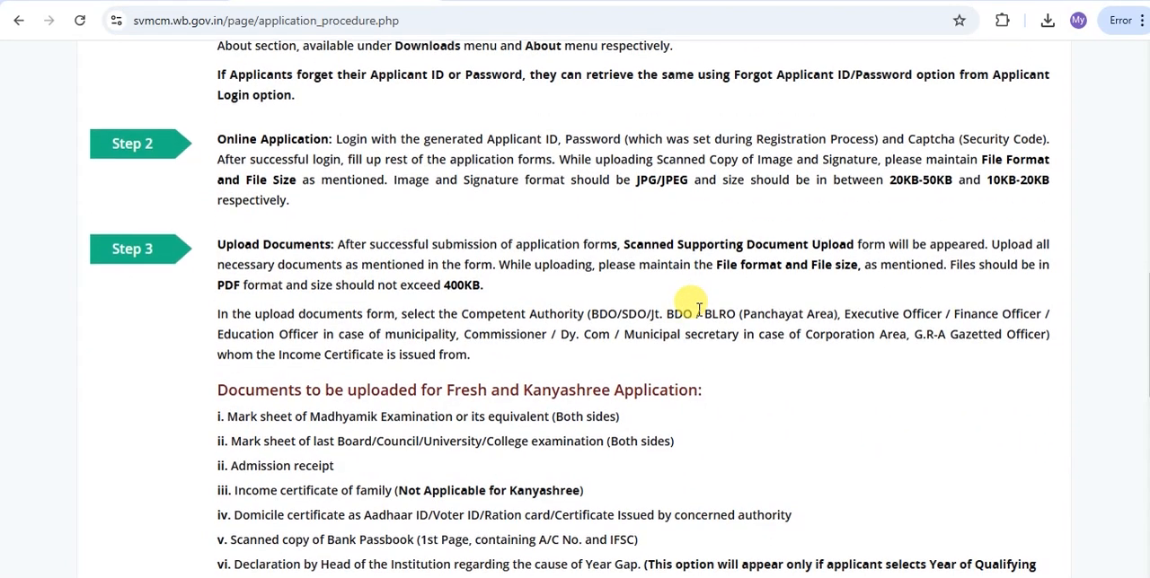
scroll(691, 311, "down", 4)
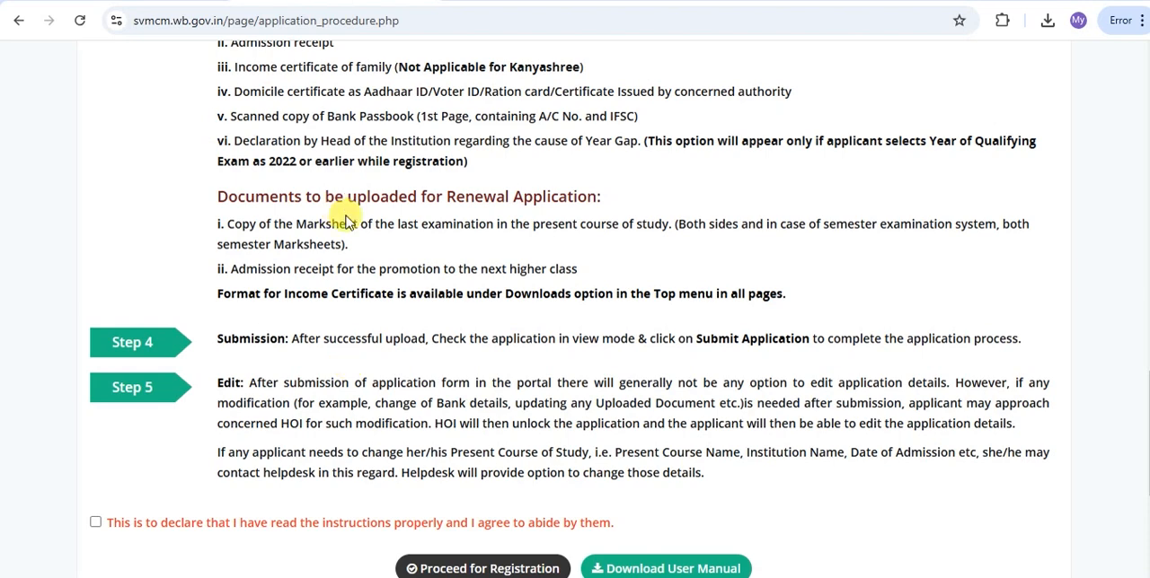
scroll(345, 218, "down", 1)
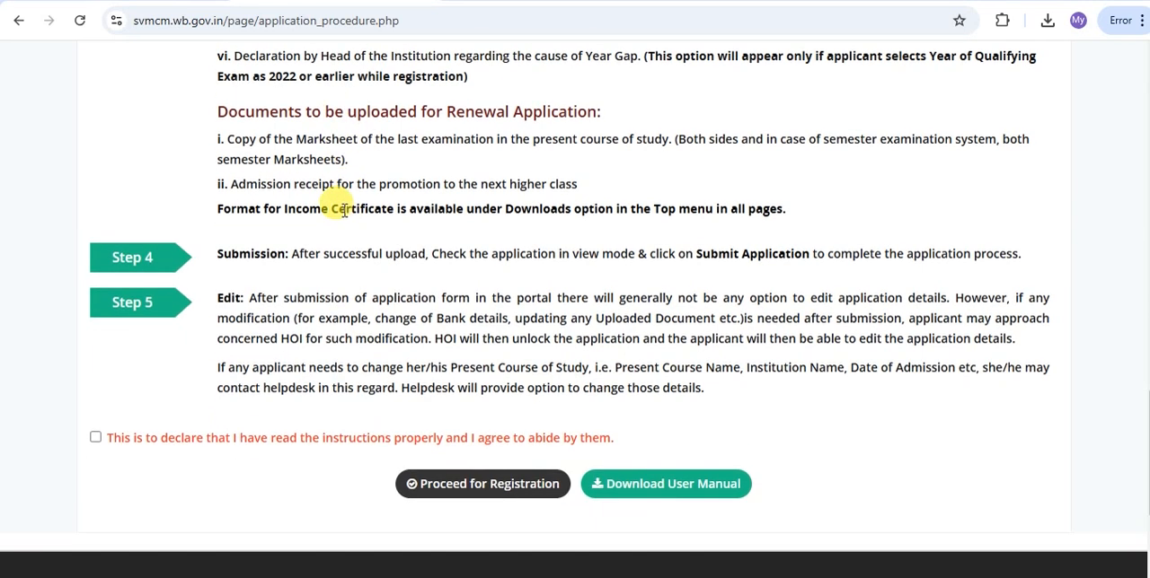
scroll(337, 208, "down", 2)
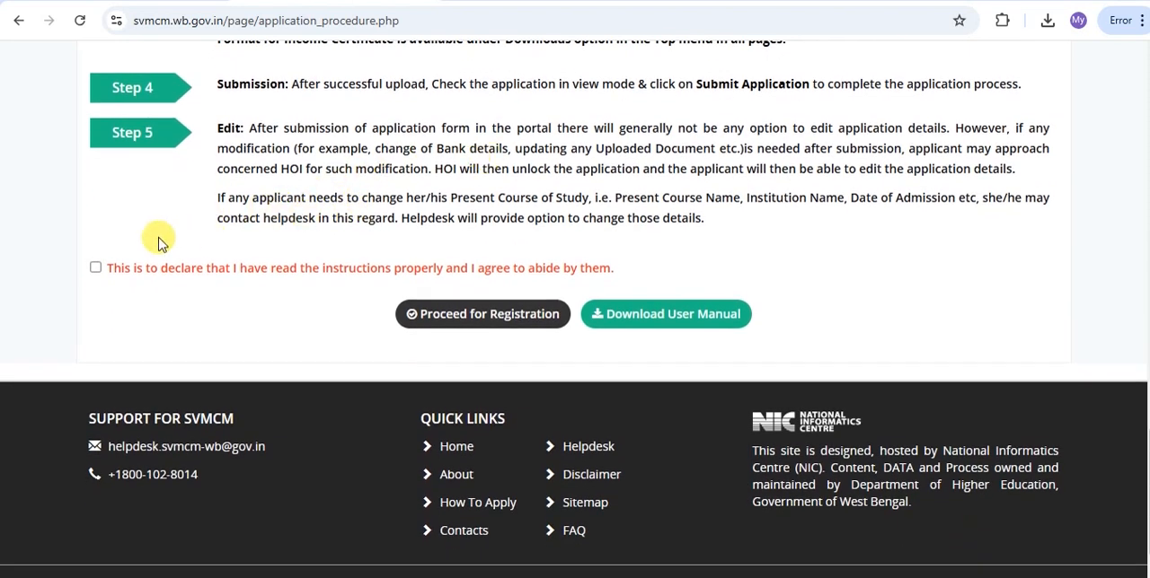
Agree to the instructions declaration, proceed for registration and dismiss the notification for minority students.
left_click(96, 269)
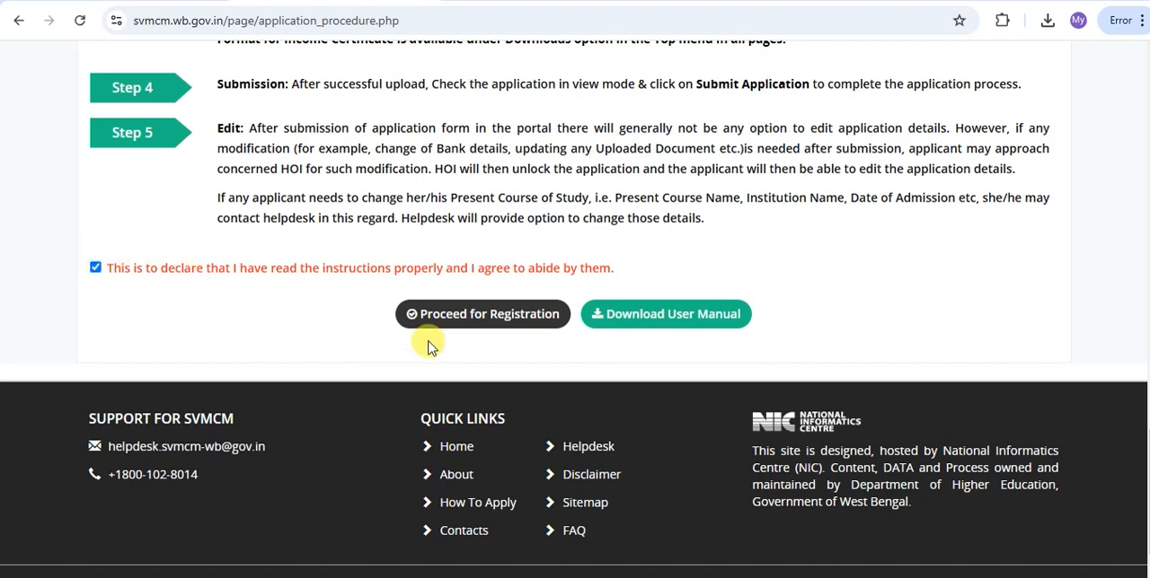
left_click(483, 314)
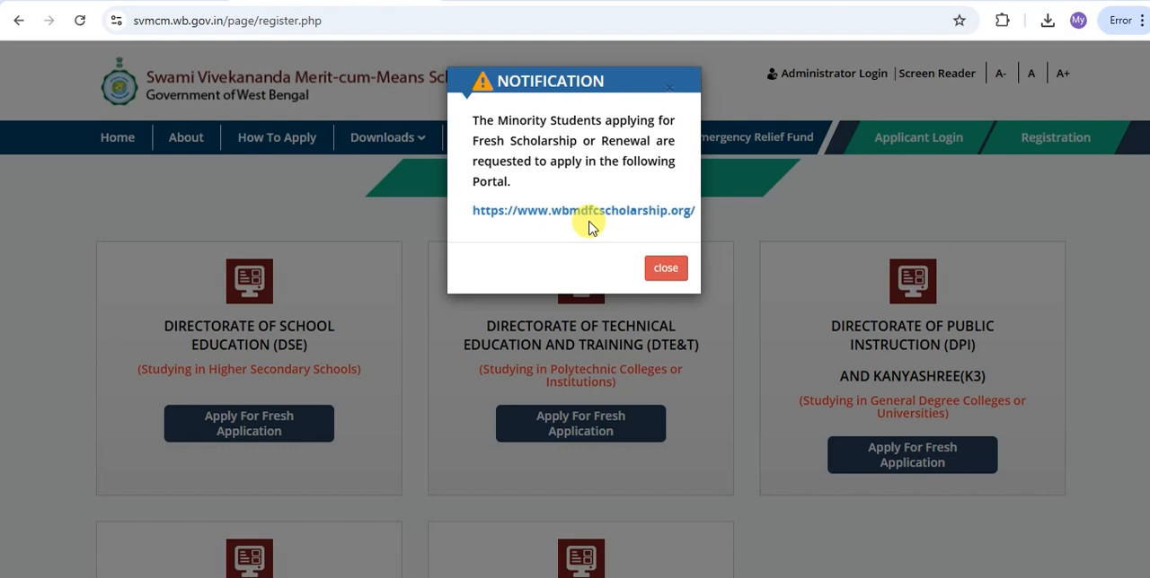
left_click(663, 271)
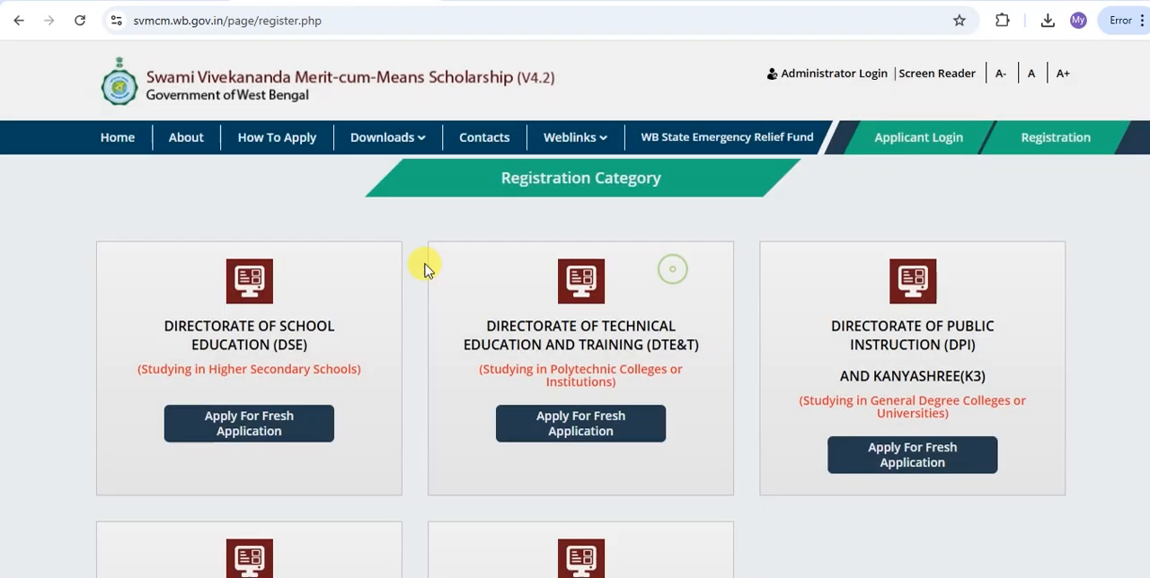
Review the five registration categories and the type of institution each one covers.
mouse_move(490, 170)
left_mouse_down()
mouse_move(545, 192)
mouse_move(668, 197)
left_mouse_up()
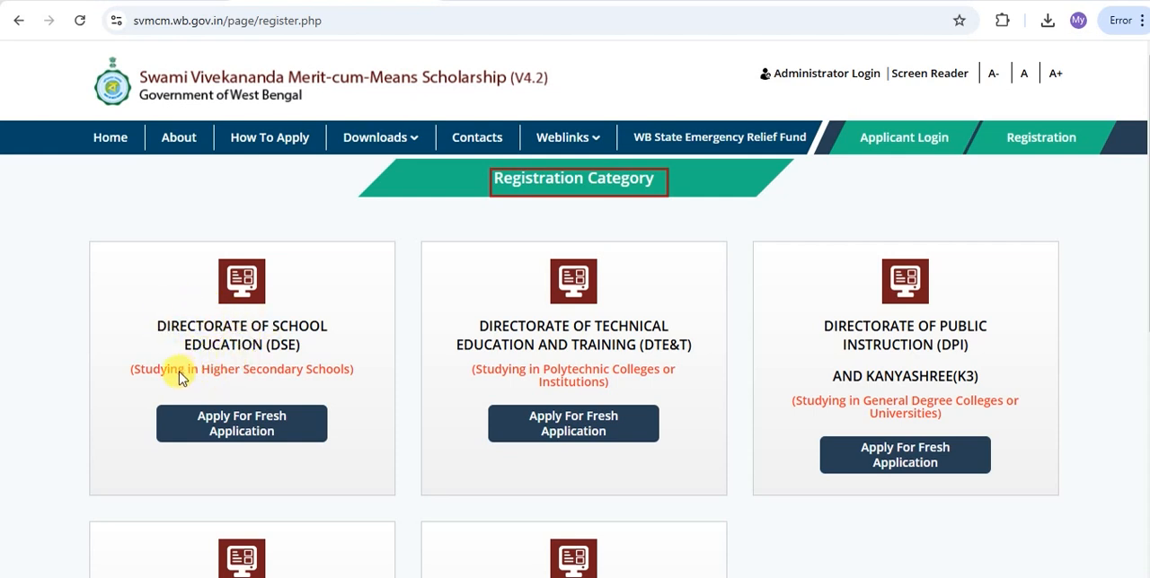
mouse_move(130, 357)
left_mouse_down()
mouse_move(241, 414)
mouse_move(358, 445)
left_mouse_up()
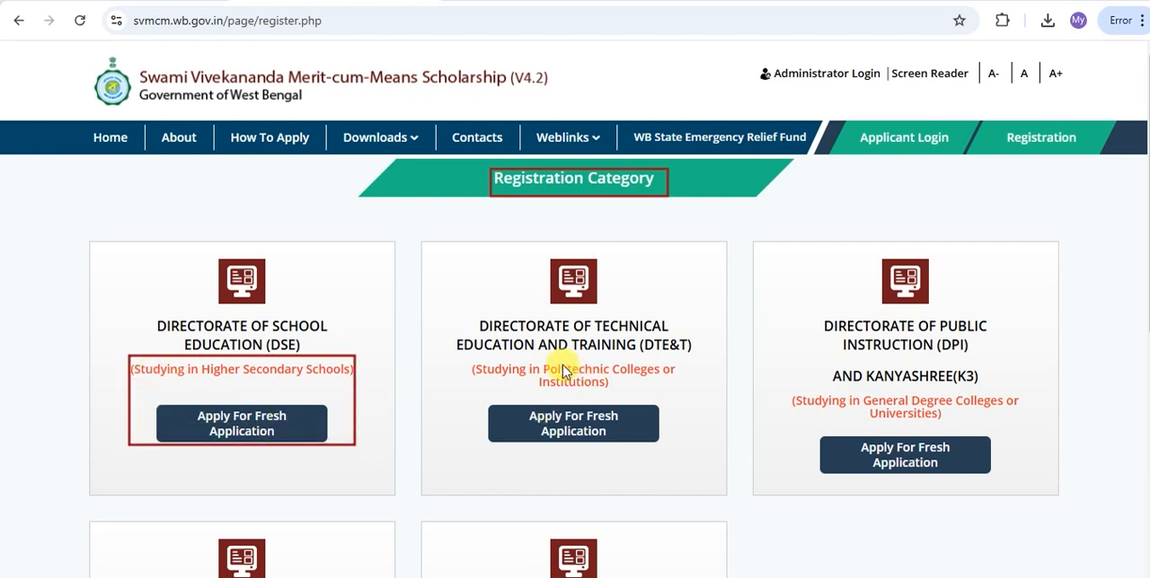
left_click_drag(543, 363, 636, 388)
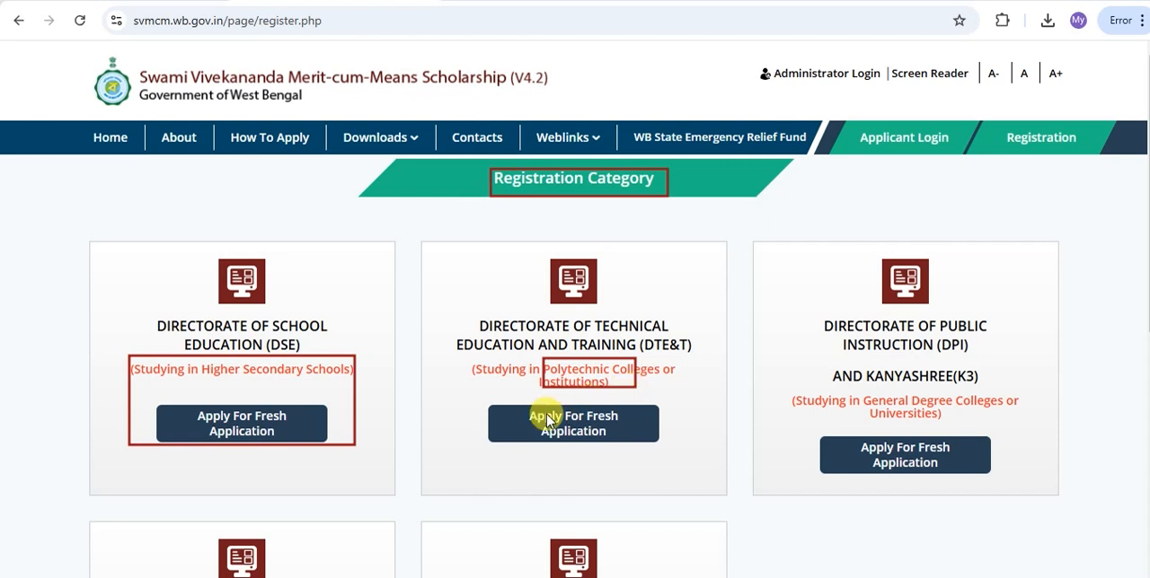
left_click_drag(530, 409, 616, 434)
left_click_drag(868, 390, 941, 419)
left_click_drag(870, 438, 942, 469)
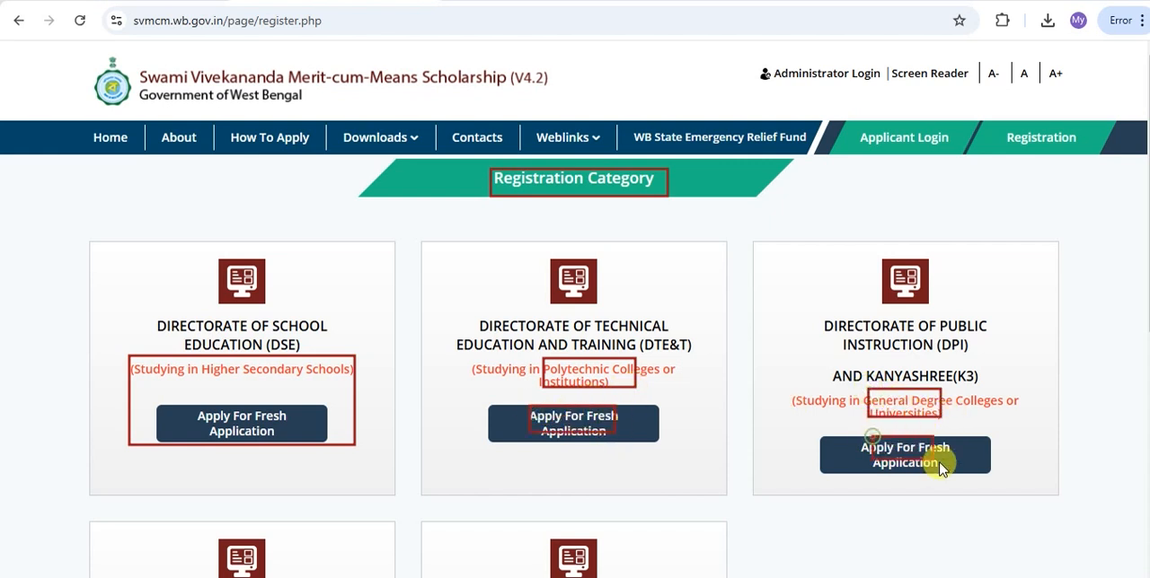
scroll(184, 301, "down", 4)
mouse_move(184, 301)
left_mouse_down()
mouse_move(277, 329)
mouse_move(370, 330)
left_mouse_up()
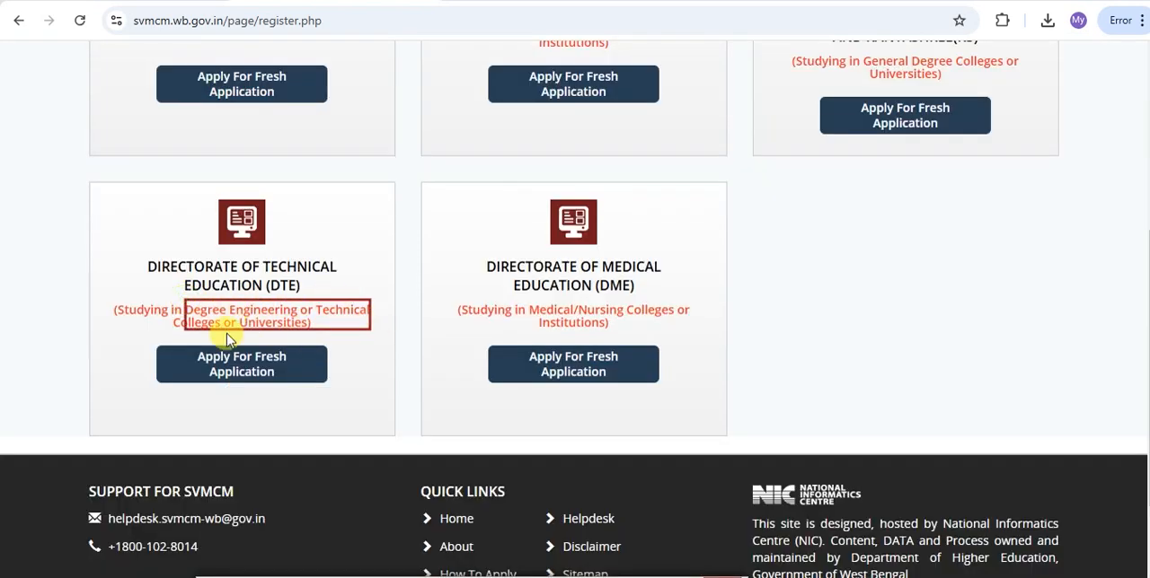
left_click_drag(203, 350, 294, 384)
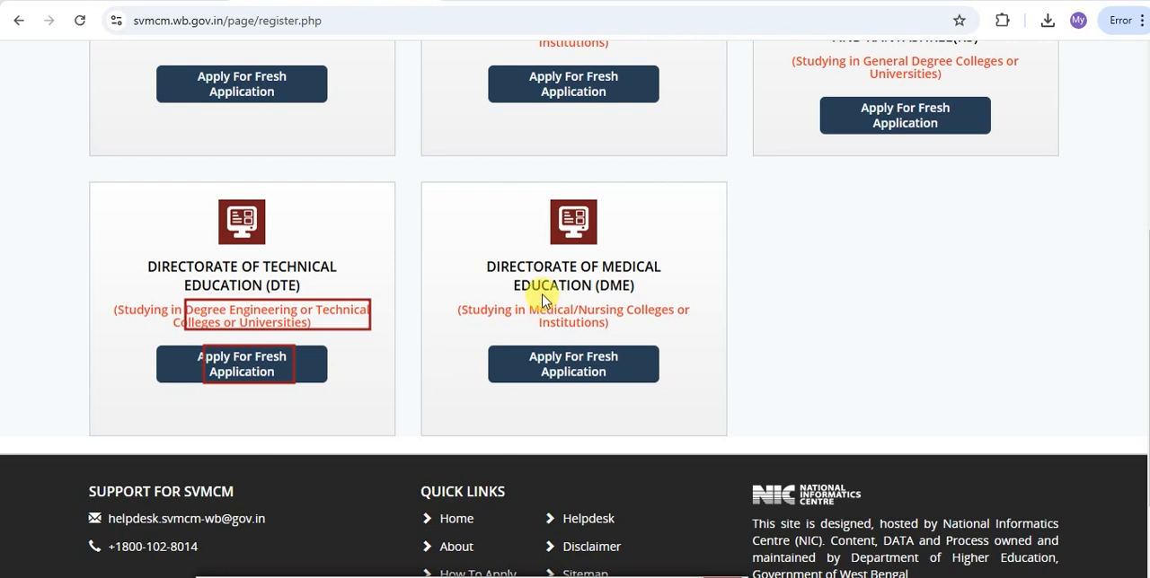
mouse_move(530, 301)
left_mouse_down()
mouse_move(615, 331)
mouse_move(596, 369)
mouse_move(635, 384)
left_mouse_up()
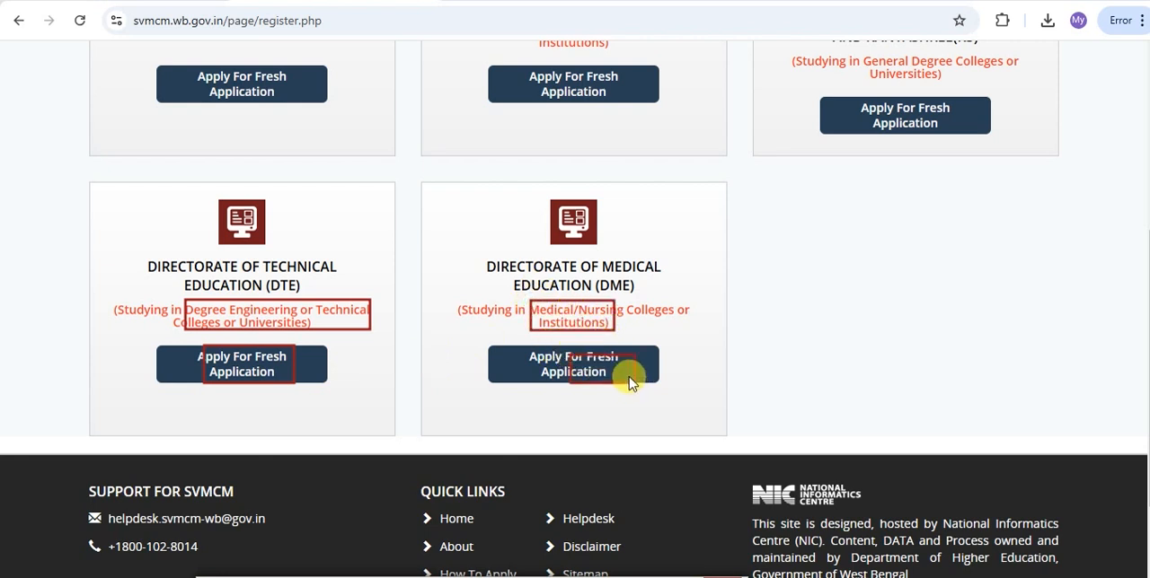
Start a fresh application under Directorate of Public Instruction and Kanyashree(K3), and select HIGHER SECONDARY/EQUIVALENT as the qualifying public examination.
scroll(901, 422, "up", 3)
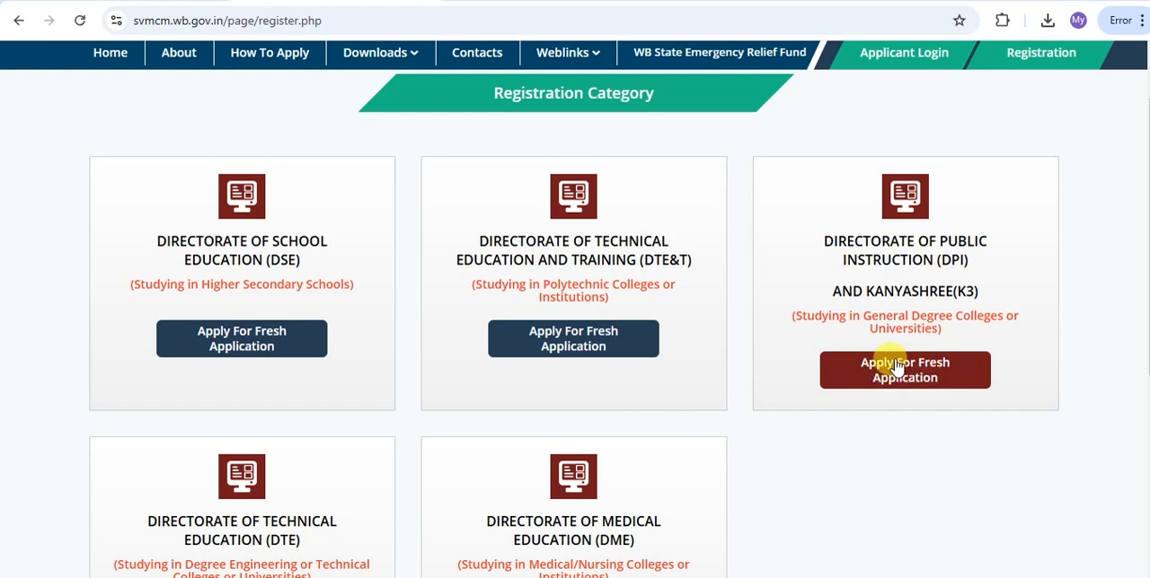
left_click(899, 370)
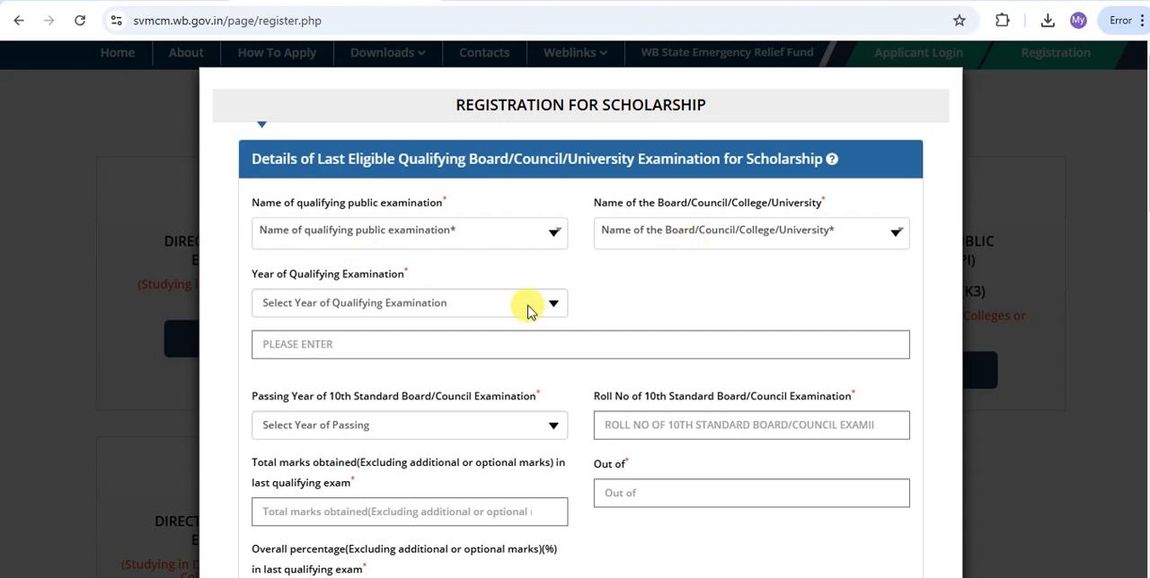
left_click(453, 239)
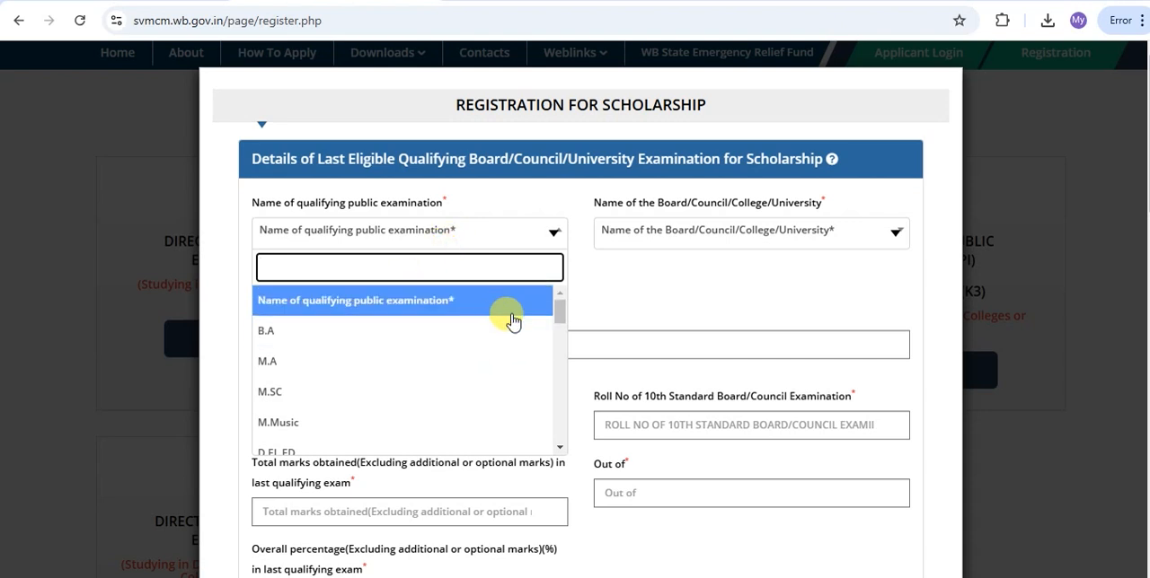
left_click_drag(560, 313, 561, 363)
scroll(382, 395, "up", 1)
left_click(366, 405)
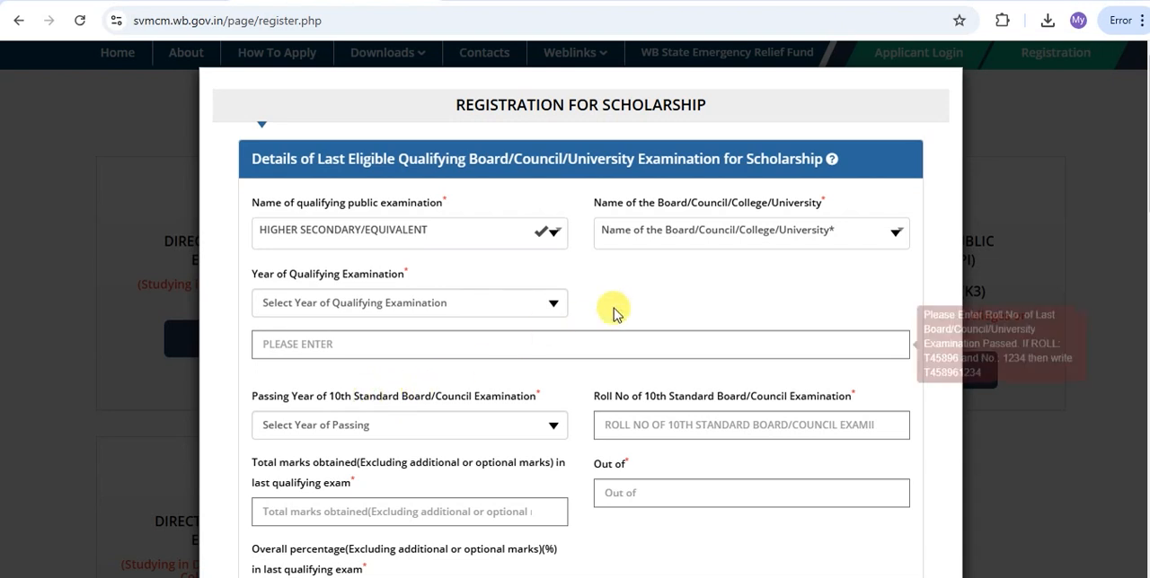
Choose West Bengal Council of Higher Secondary Education as the board and 2024 as the year of qualifying examination.
left_click(658, 233)
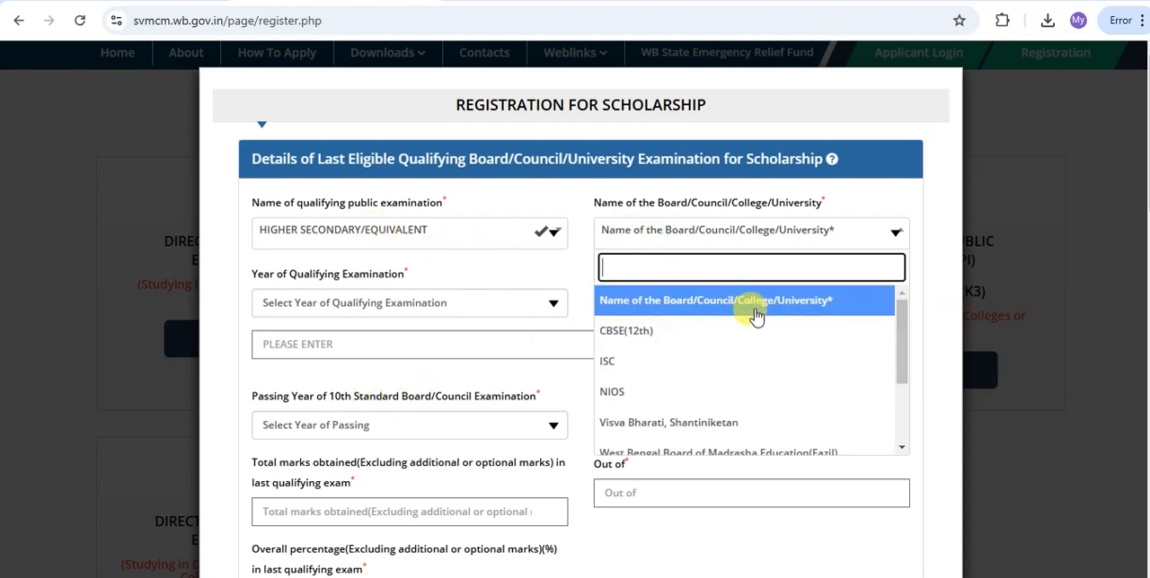
scroll(750, 319, "down", 1)
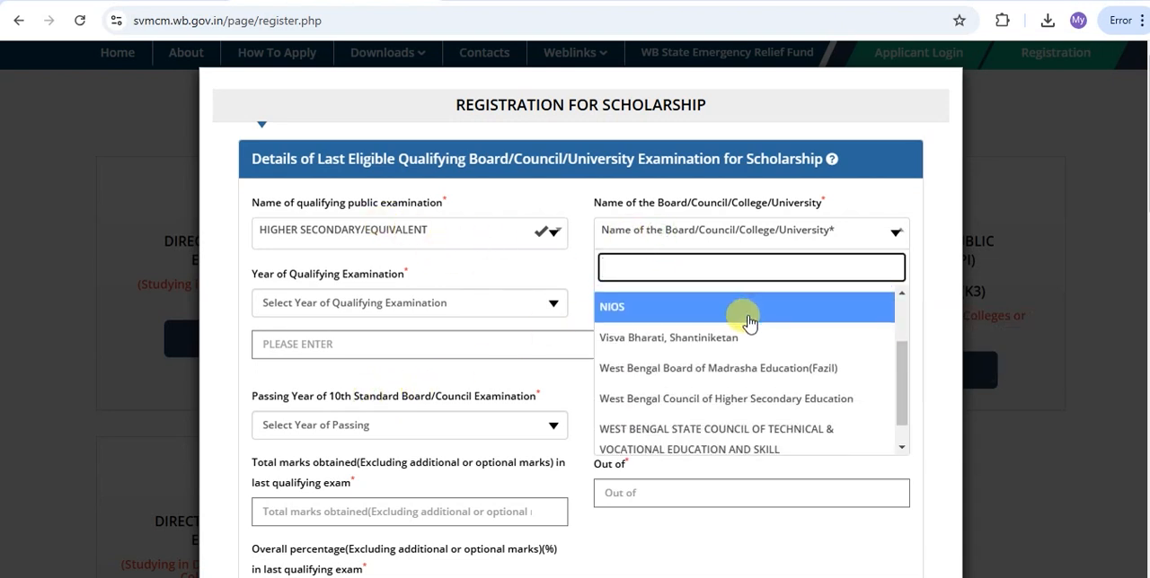
left_click(732, 398)
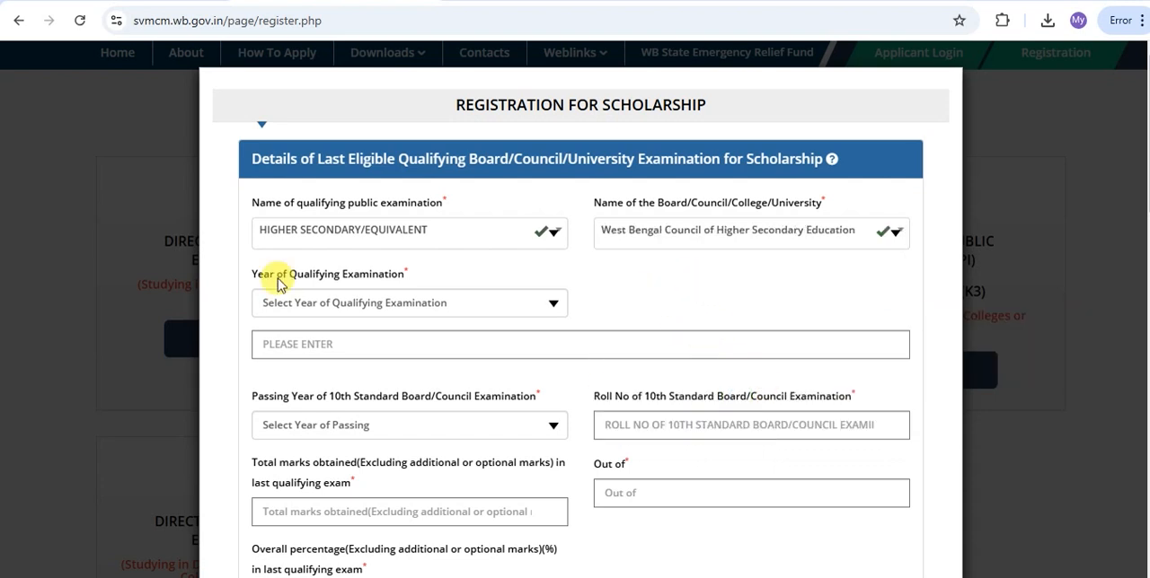
left_click(342, 305)
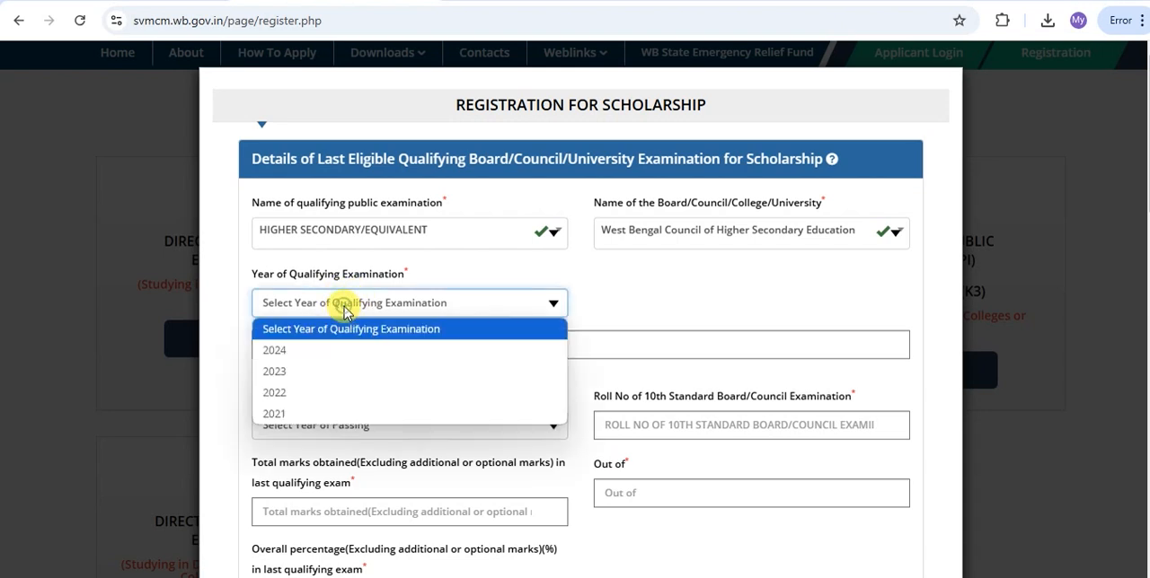
left_click(277, 350)
scroll(257, 248, "down", 1)
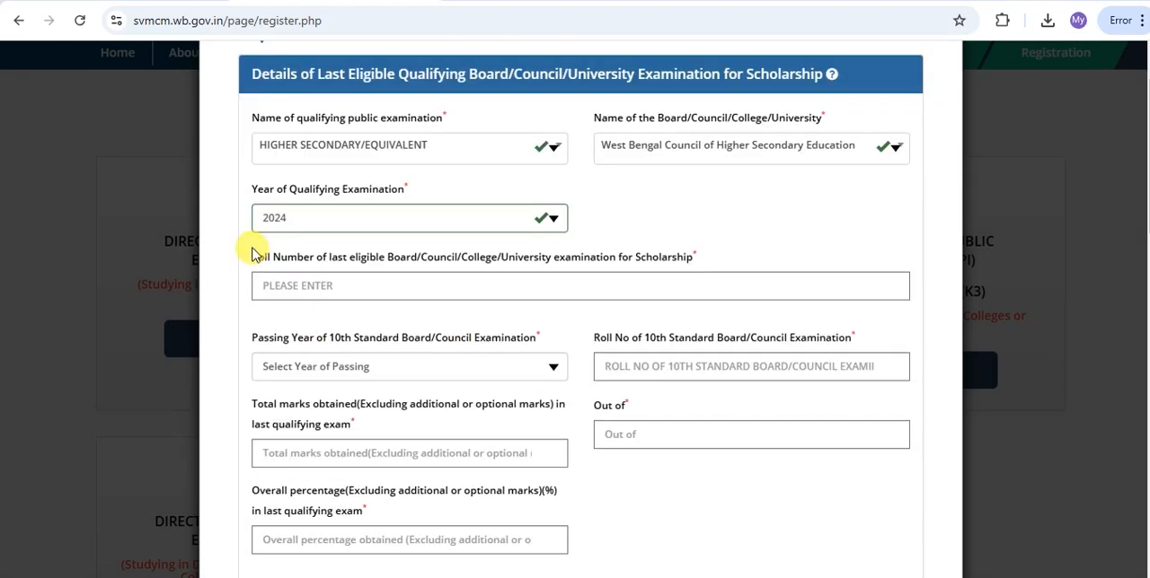
left_click_drag(281, 269, 552, 269)
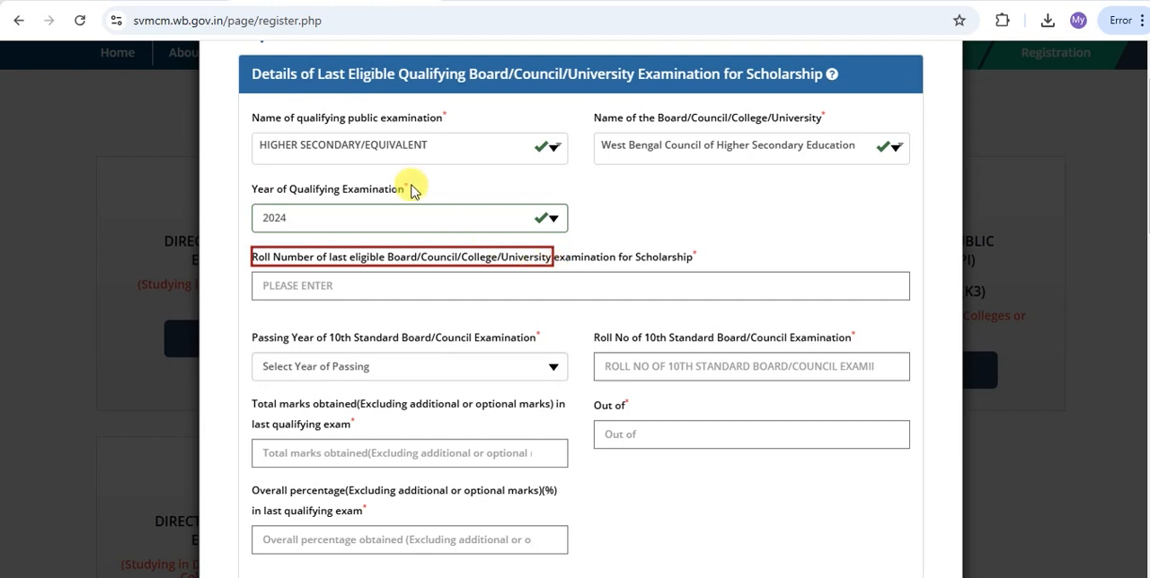
left_click_drag(294, 136, 329, 153)
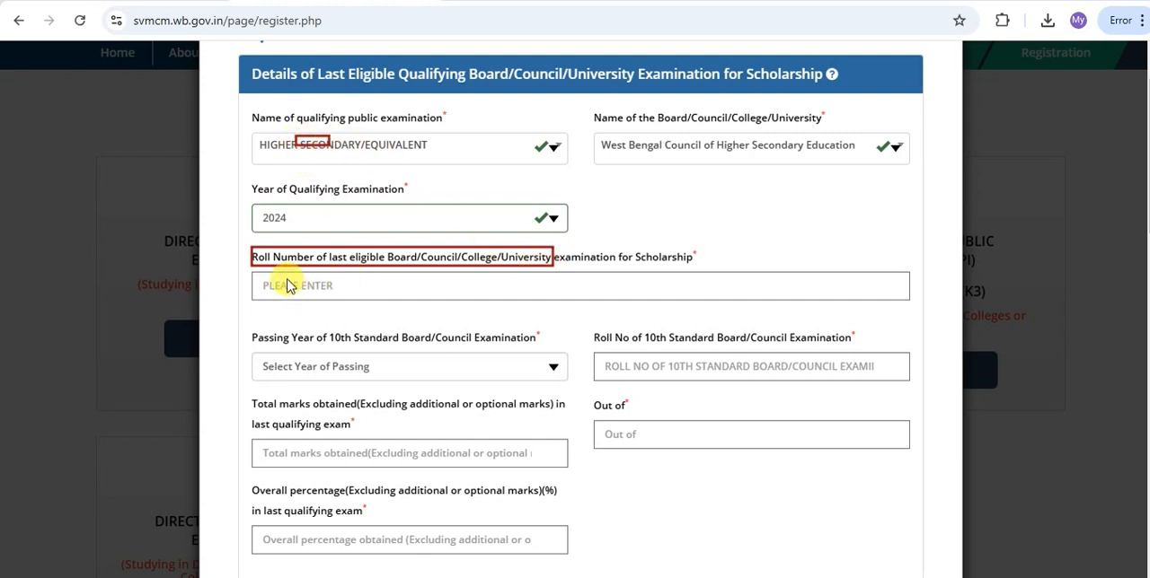
left_click_drag(284, 279, 322, 290)
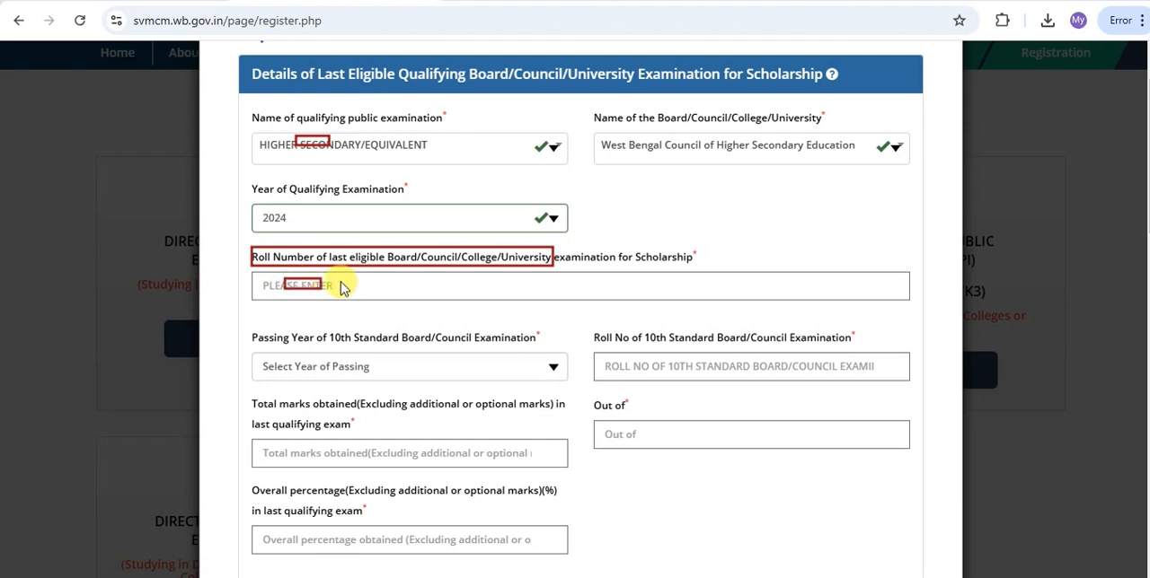
left_click_drag(348, 279, 377, 288)
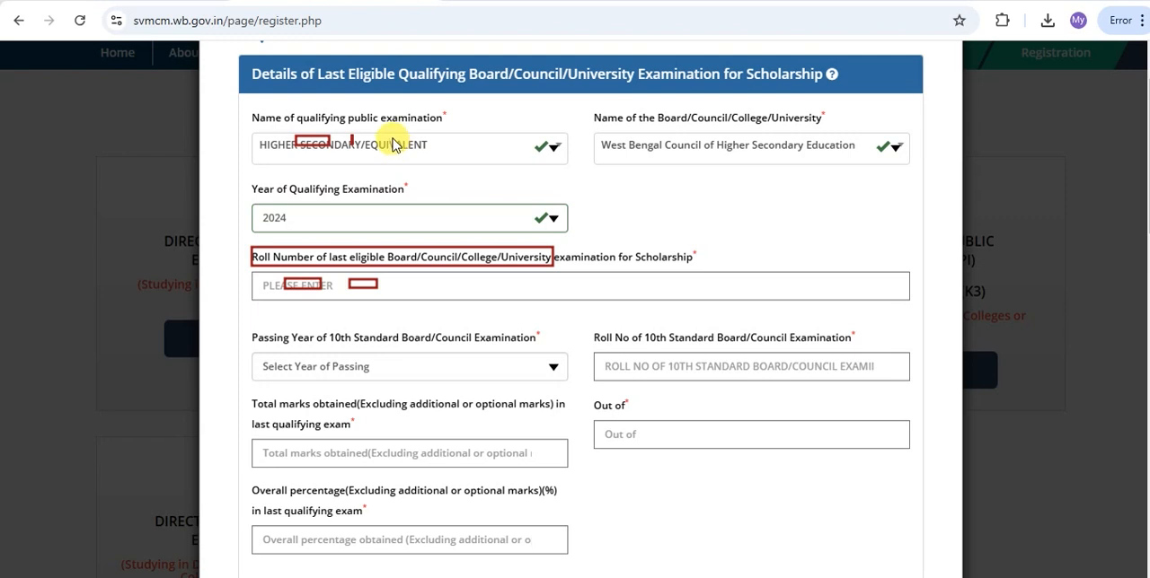
Examine the qualifying examination fields for roll number, 10th standard passing year and roll number, total marks, full marks and overall percentage.
left_click_drag(400, 142, 422, 149)
left_click_drag(403, 280, 428, 288)
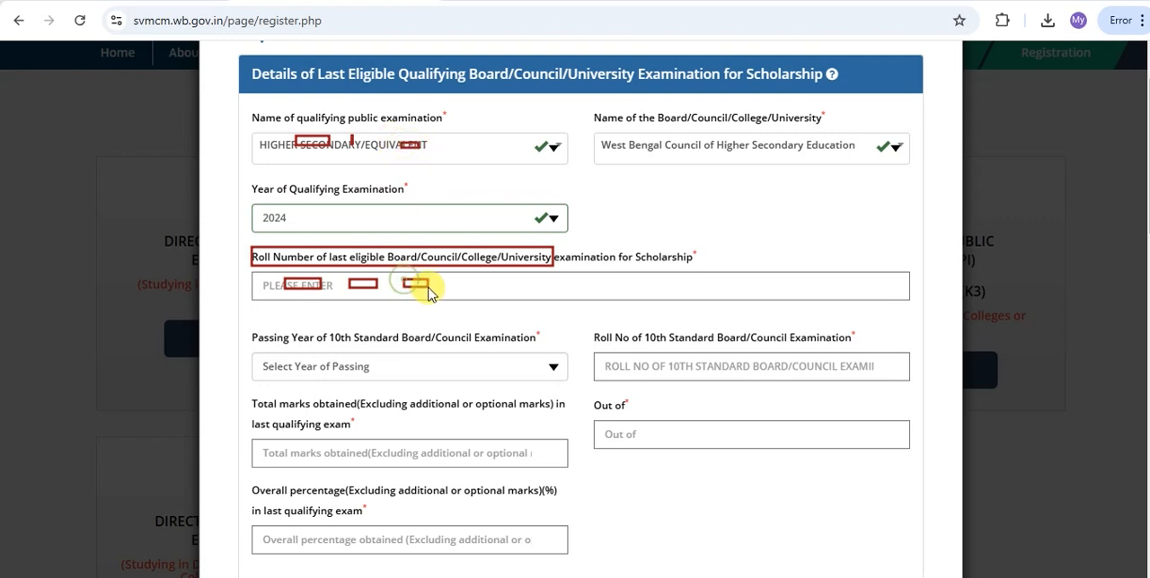
scroll(263, 173, "down", 2)
left_click_drag(252, 158, 425, 178)
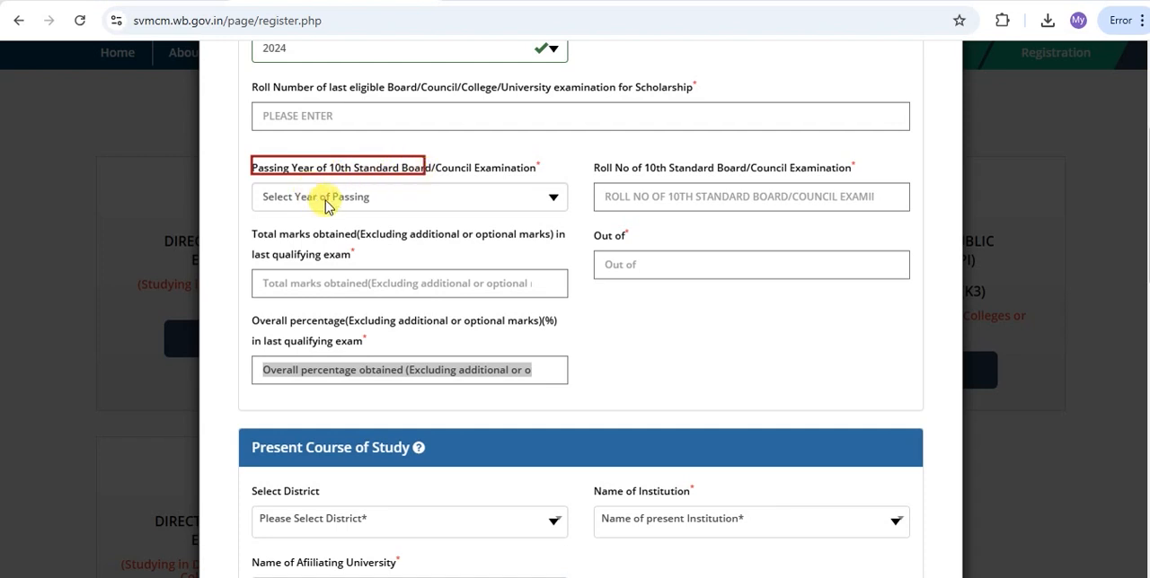
left_click_drag(316, 186, 371, 204)
mouse_move(593, 155)
left_mouse_down()
mouse_move(623, 171)
mouse_move(746, 178)
left_mouse_up()
left_click_drag(629, 189, 676, 205)
left_click_drag(252, 224, 346, 243)
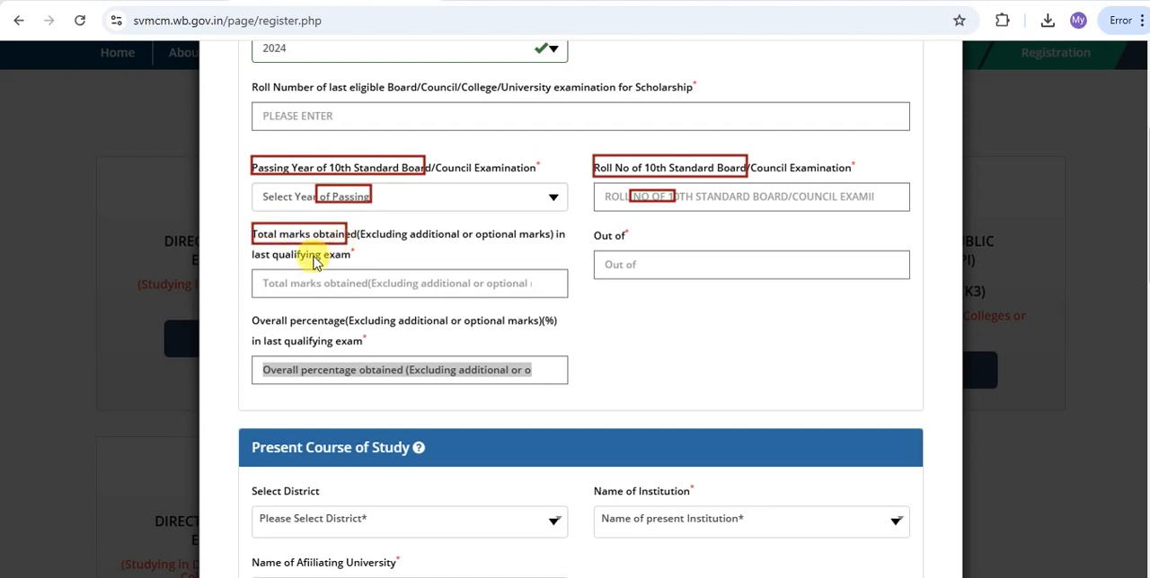
left_click_drag(316, 273, 367, 293)
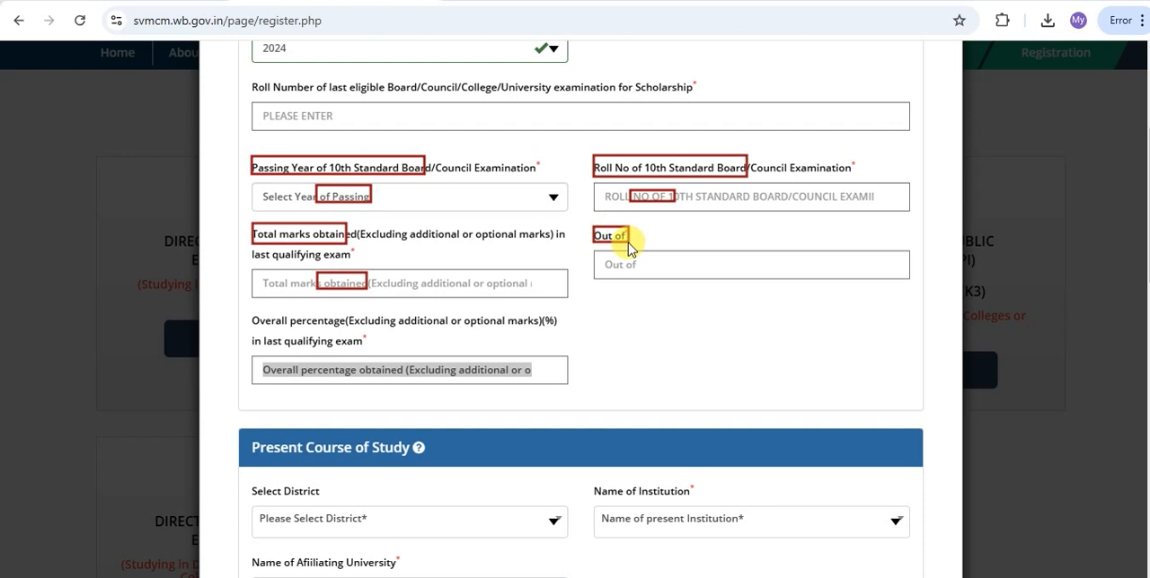
left_click_drag(616, 255, 647, 267)
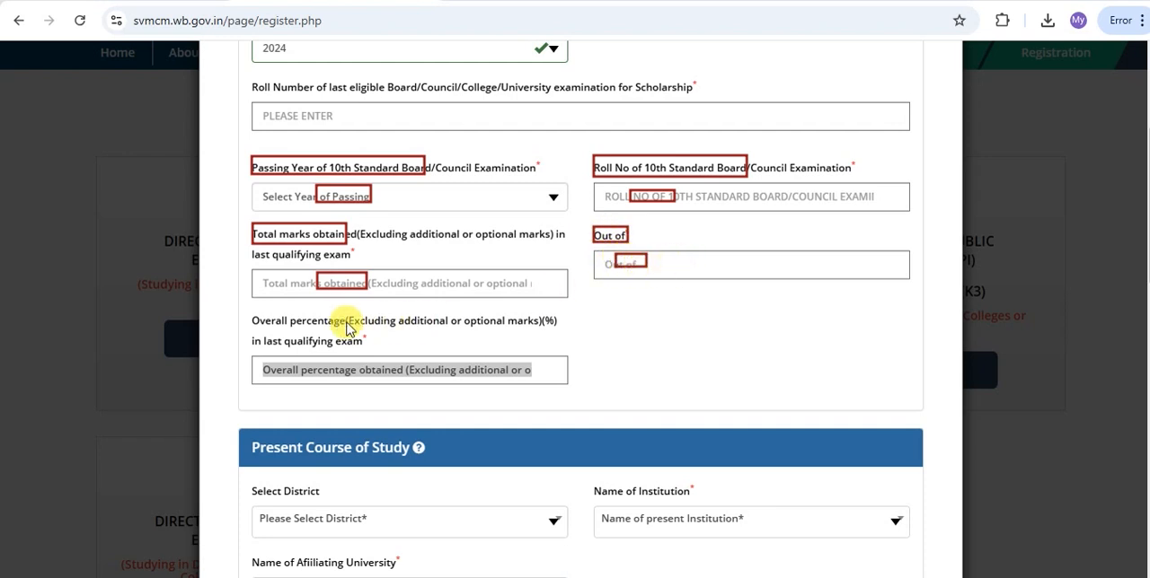
left_click_drag(255, 313, 344, 330)
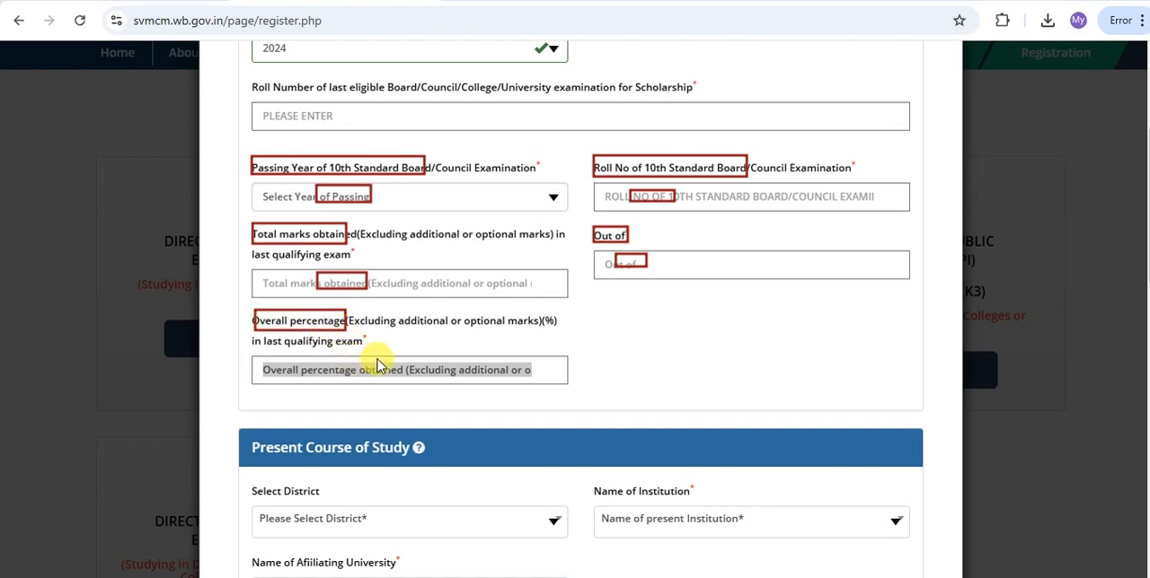
left_click_drag(329, 365, 358, 377)
Choose MALDAH as the district and Manikchak College as the institution for the present course of study.
scroll(358, 382, "down", 4)
left_click_drag(251, 97, 429, 131)
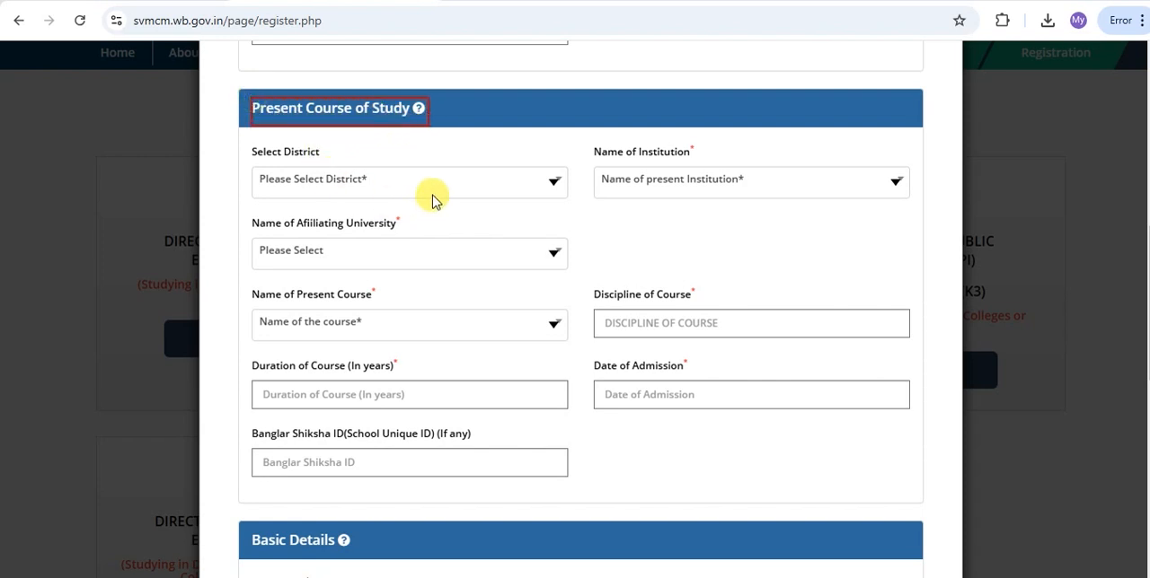
left_click_drag(257, 142, 363, 186)
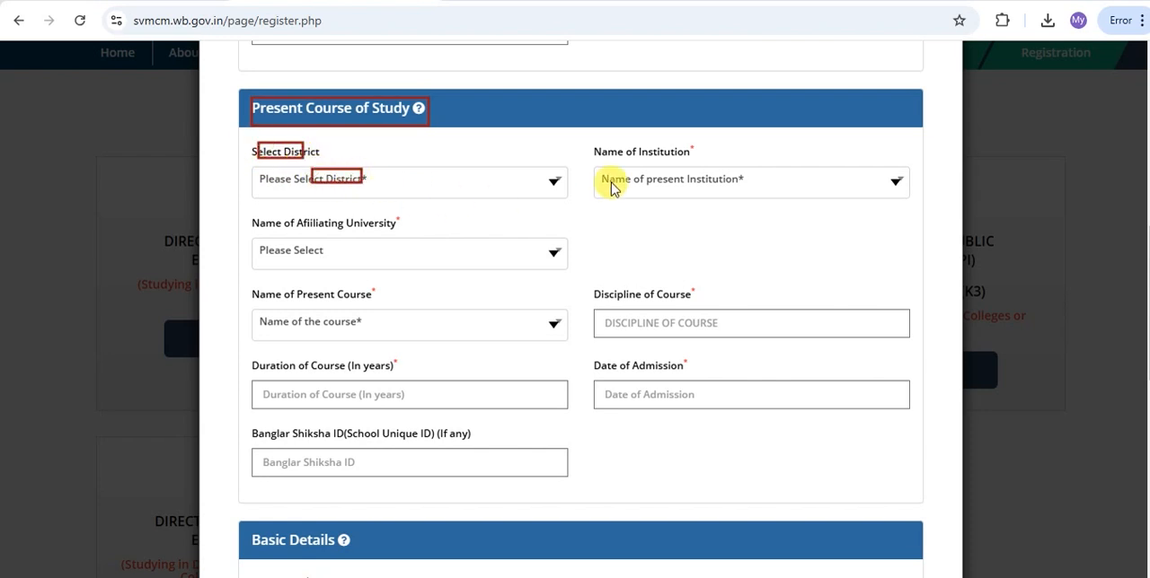
left_click_drag(593, 142, 688, 160)
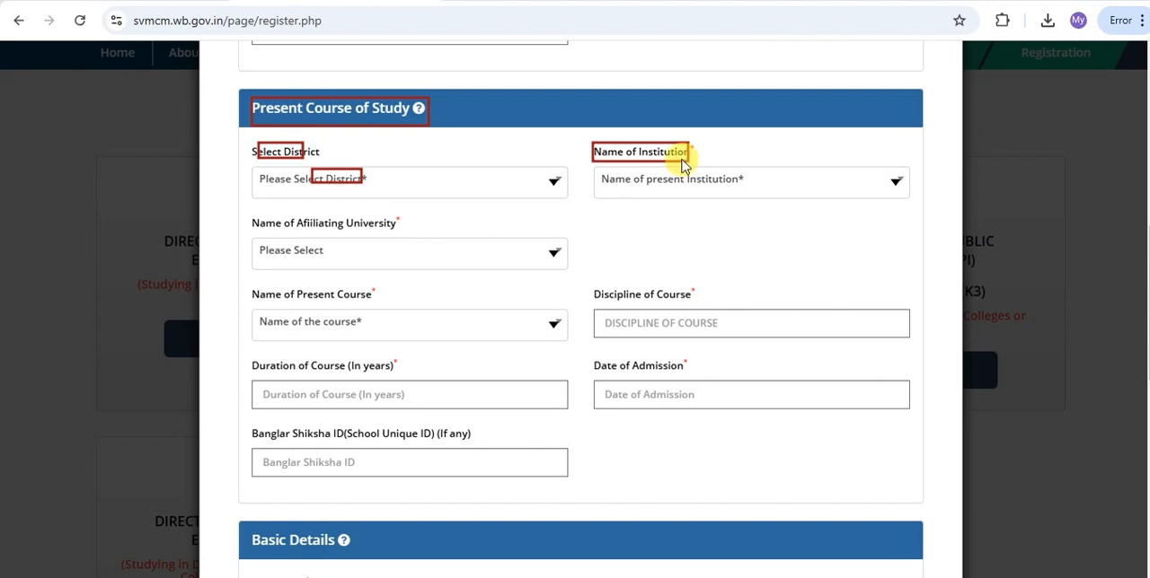
left_click_drag(643, 173, 680, 187)
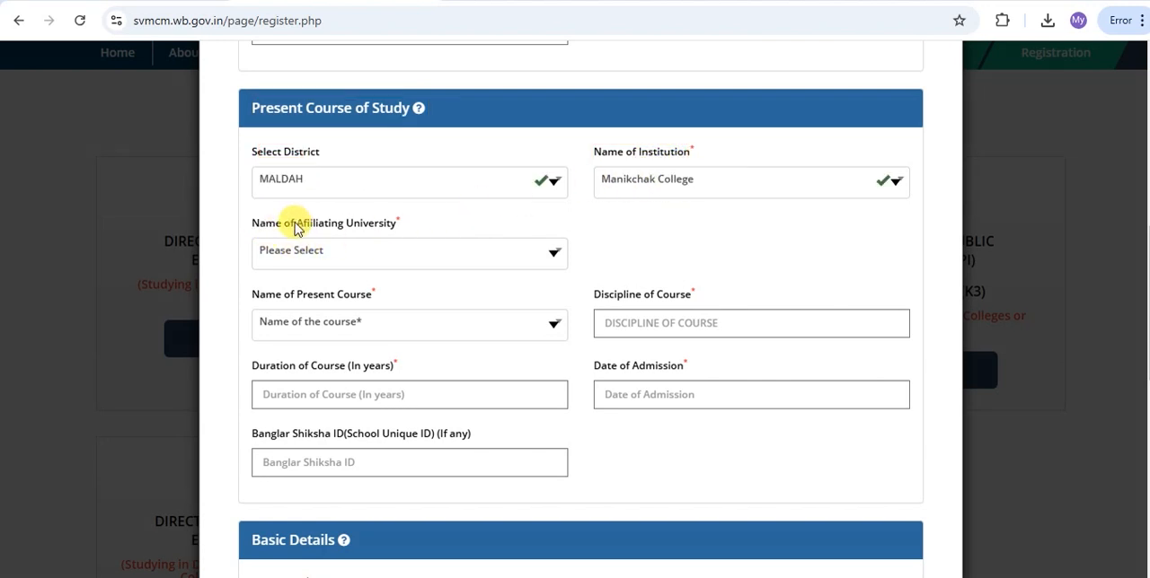
Examine the affiliating university options and the fields for course name, discipline, duration, date of admission and Banglar Shiksha ID.
left_click(493, 252)
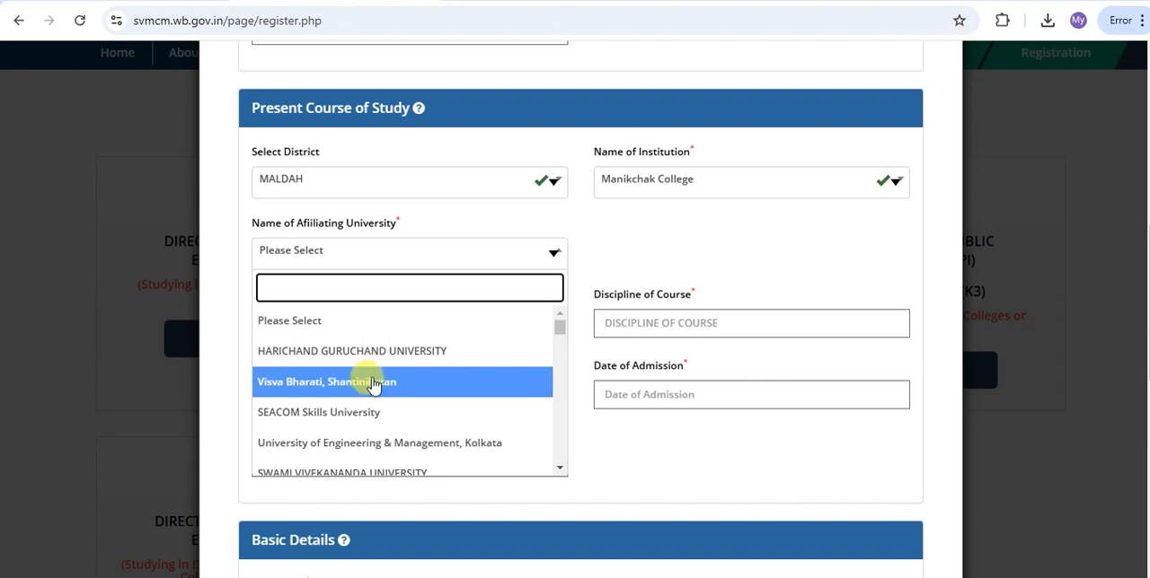
scroll(373, 381, "down", 2)
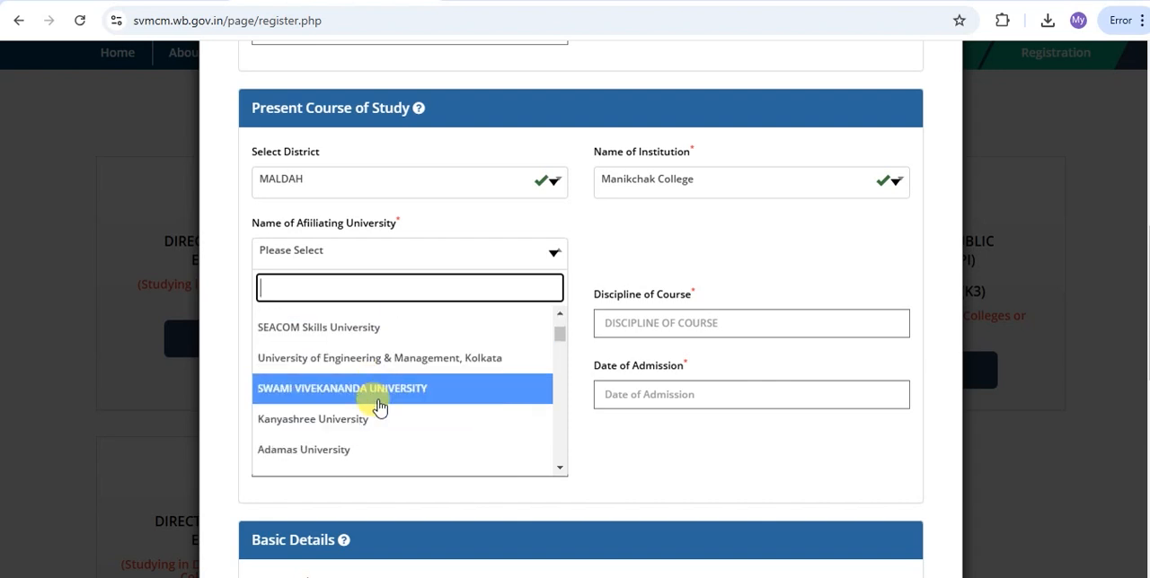
mouse_move(256, 283)
left_mouse_down()
mouse_move(367, 307)
mouse_move(356, 329)
left_mouse_up()
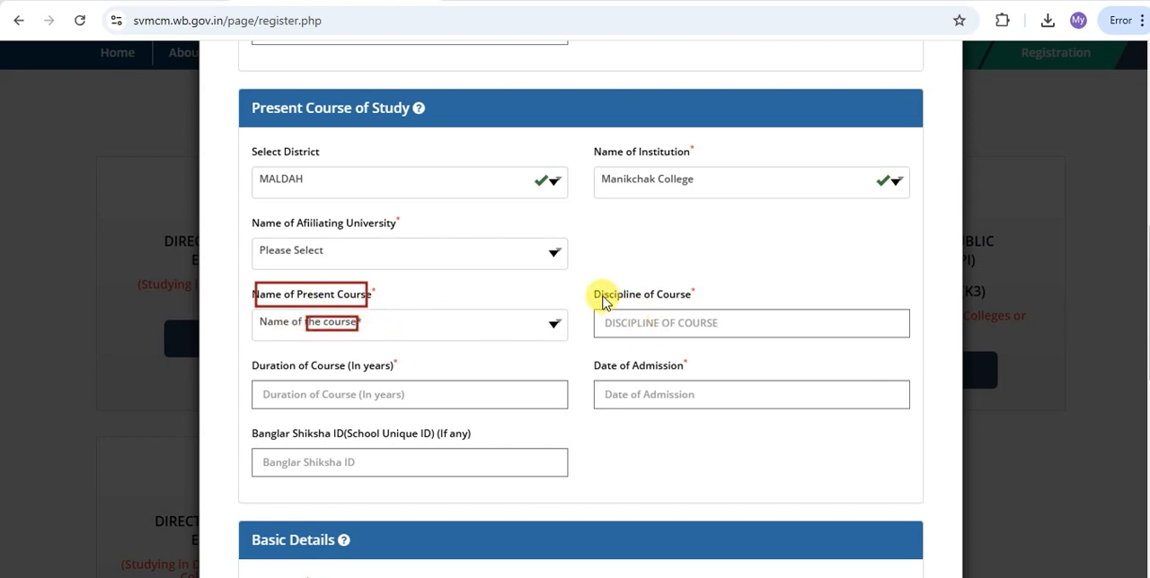
mouse_move(594, 286)
left_mouse_down()
mouse_move(658, 307)
mouse_move(658, 329)
left_mouse_up()
mouse_move(248, 358)
left_mouse_down()
mouse_move(300, 379)
mouse_move(403, 378)
left_mouse_up()
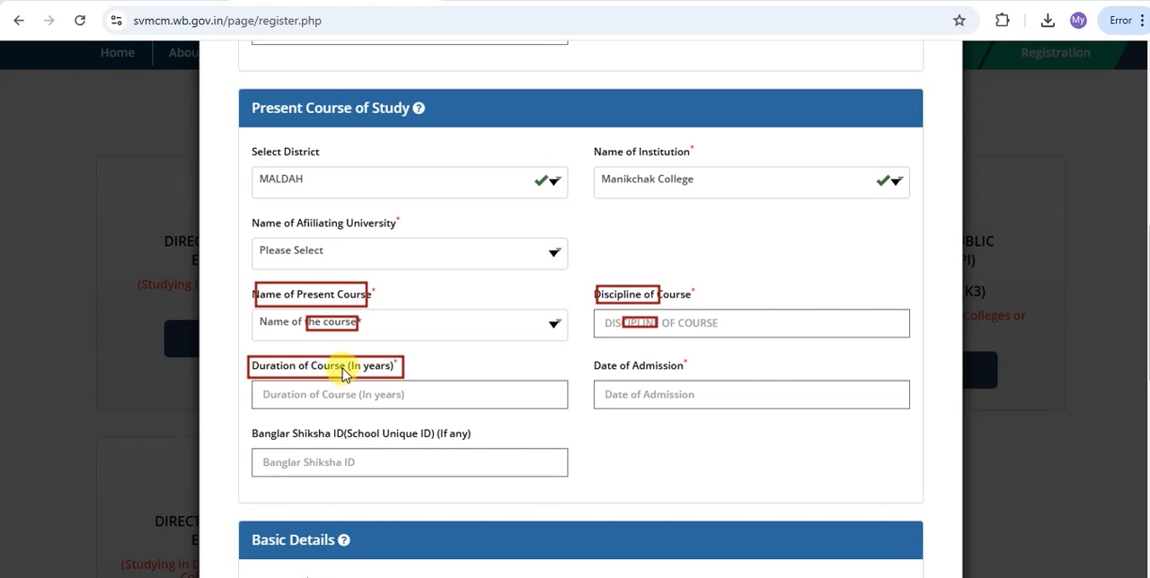
left_click_drag(332, 387, 379, 403)
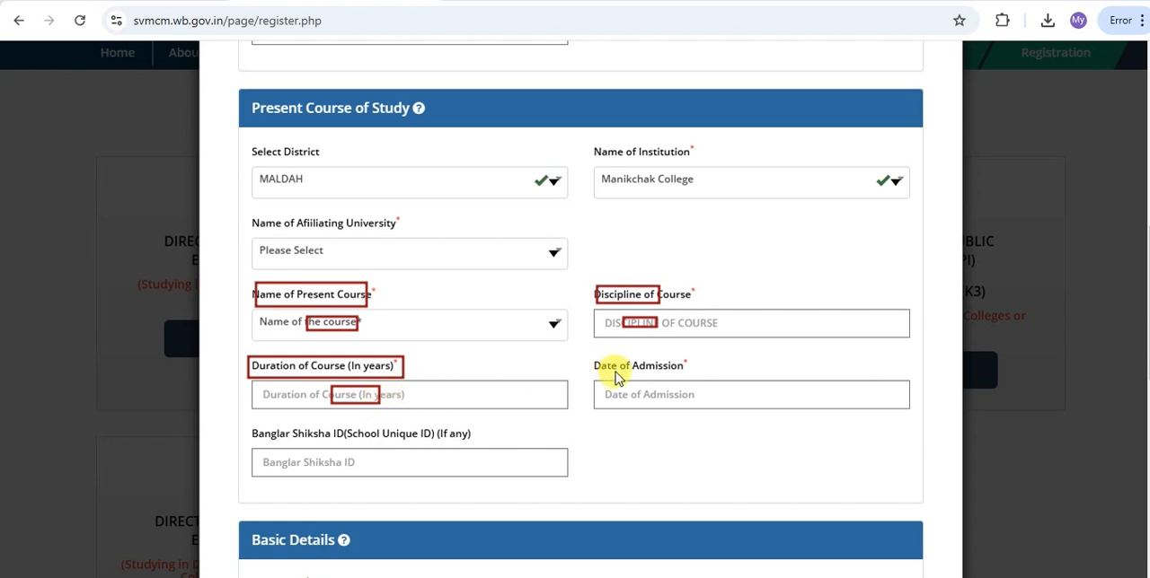
mouse_move(593, 354)
left_mouse_down()
mouse_move(607, 371)
mouse_move(689, 377)
left_mouse_up()
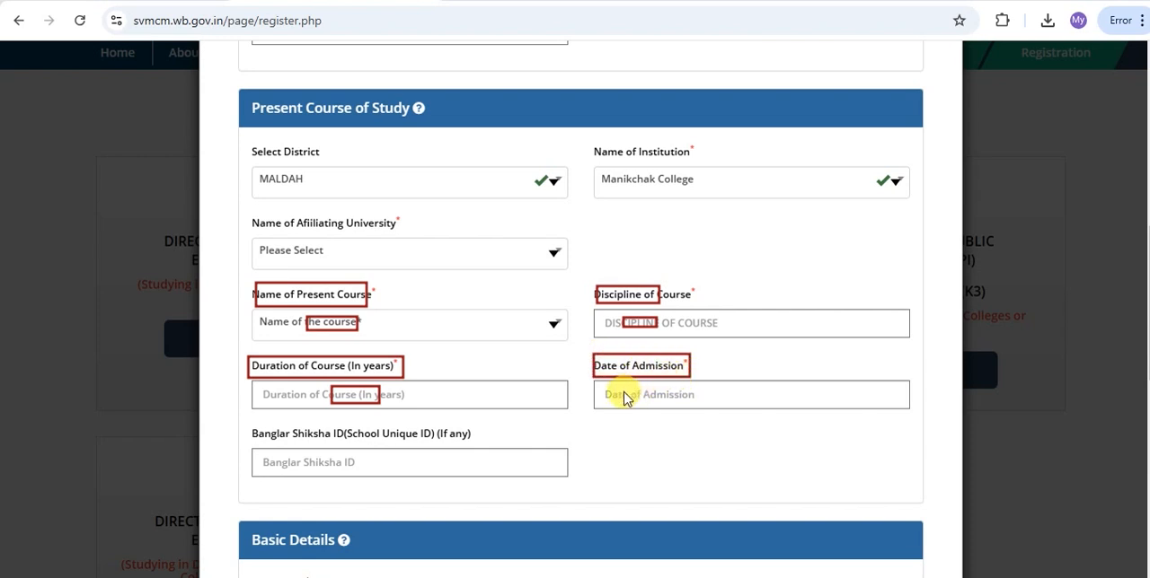
left_click_drag(627, 387, 661, 396)
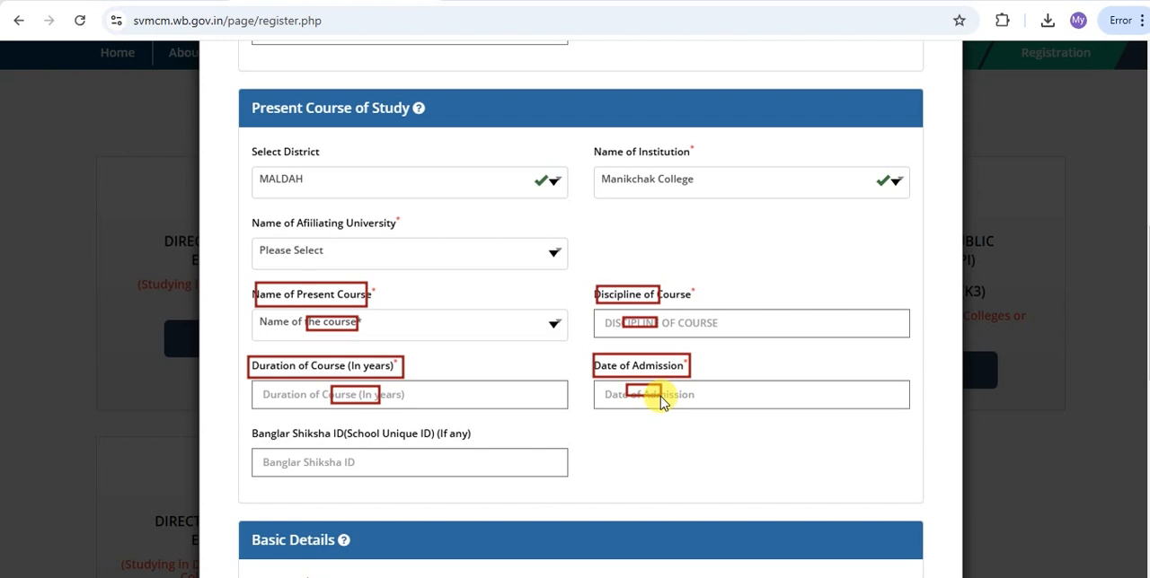
left_click_drag(253, 426, 345, 441)
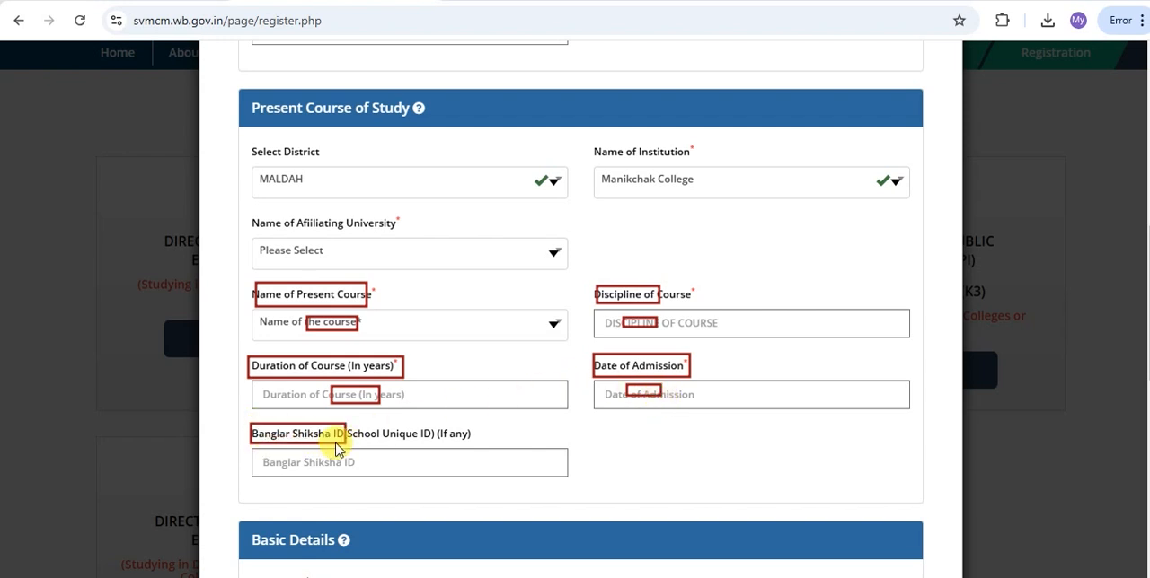
left_click_drag(291, 456, 333, 469)
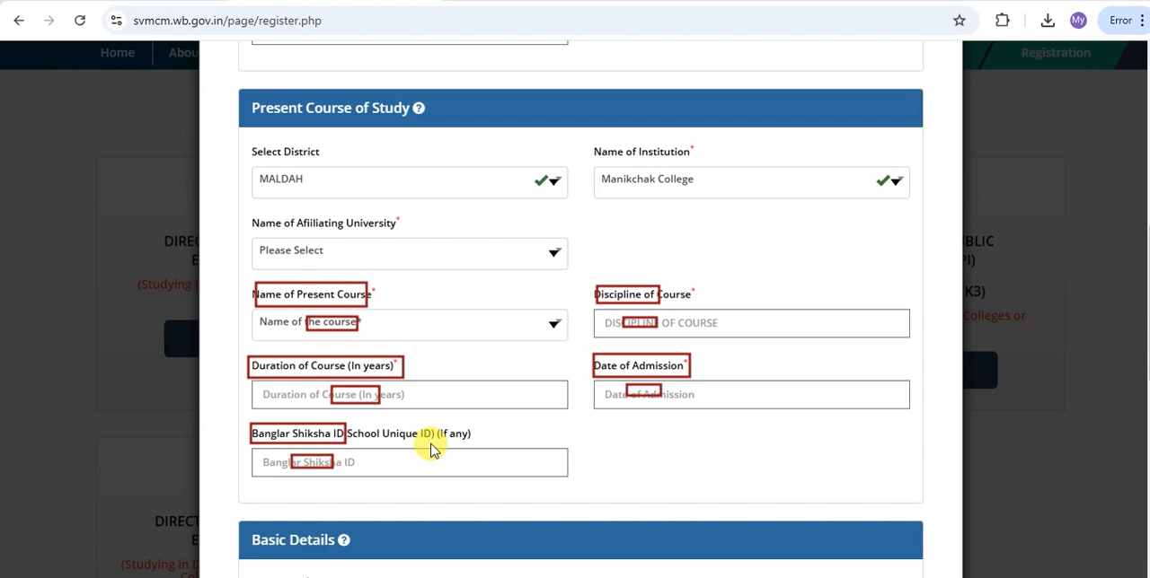
Examine the Basic Details fields for the applicant's name, name as per AADHAAR, mobile number, email, sex and religion.
scroll(430, 451, "down", 5)
left_click_drag(249, 99, 353, 132)
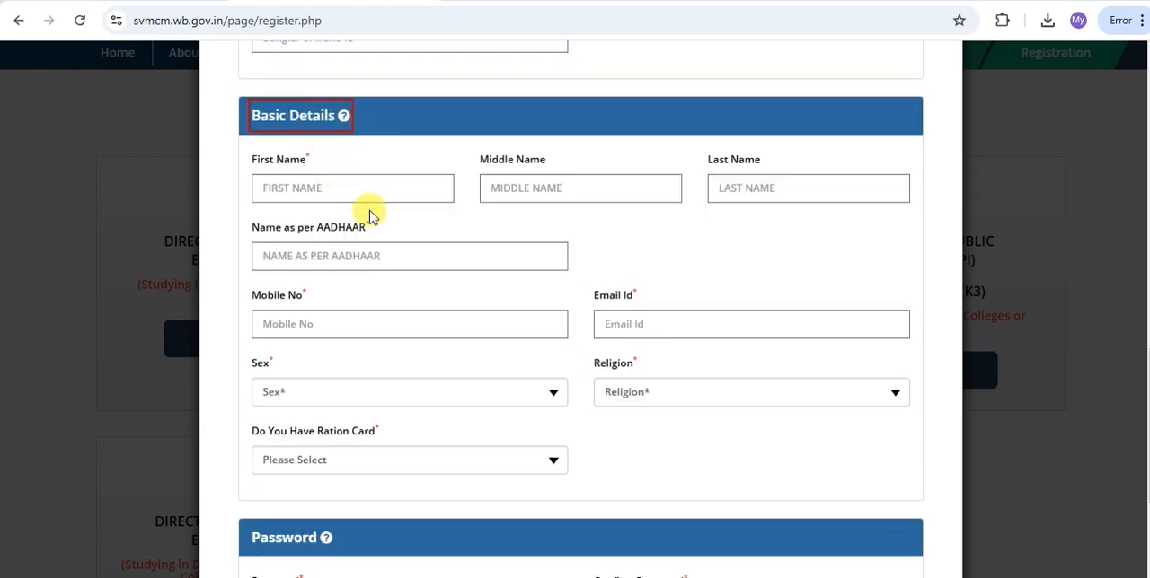
mouse_move(252, 151)
left_mouse_down()
mouse_move(297, 167)
mouse_move(290, 187)
mouse_move(316, 191)
left_mouse_up()
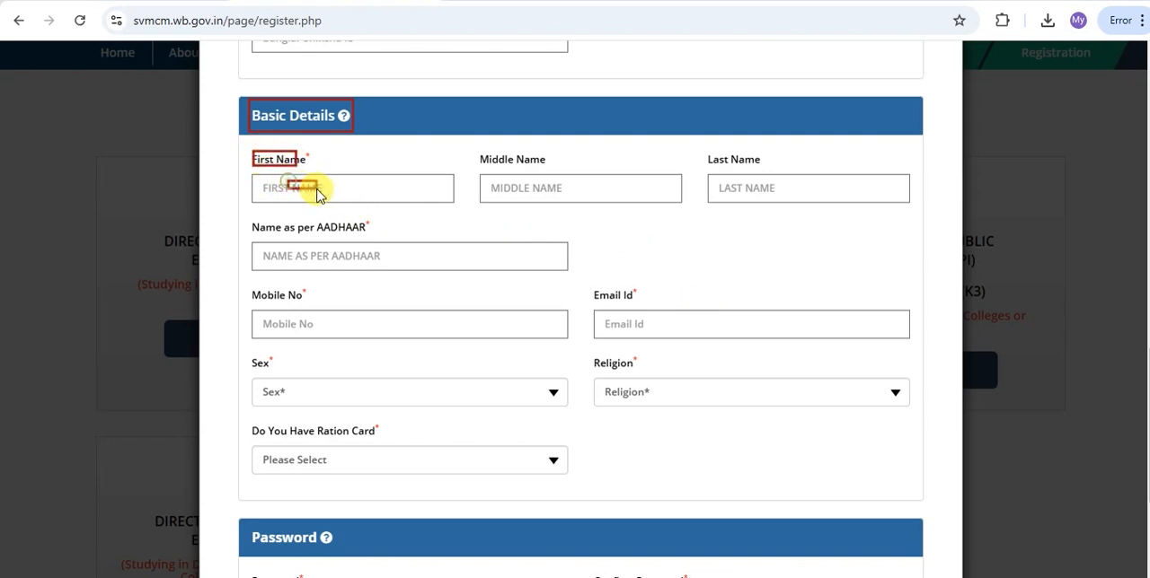
left_click_drag(529, 191, 558, 197)
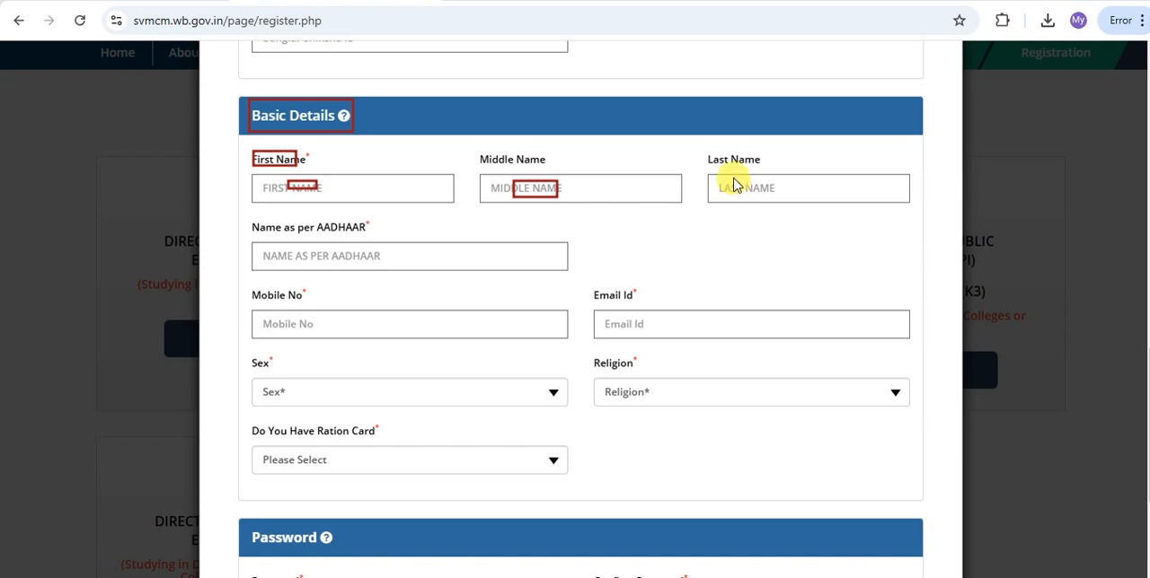
left_click_drag(721, 178, 766, 198)
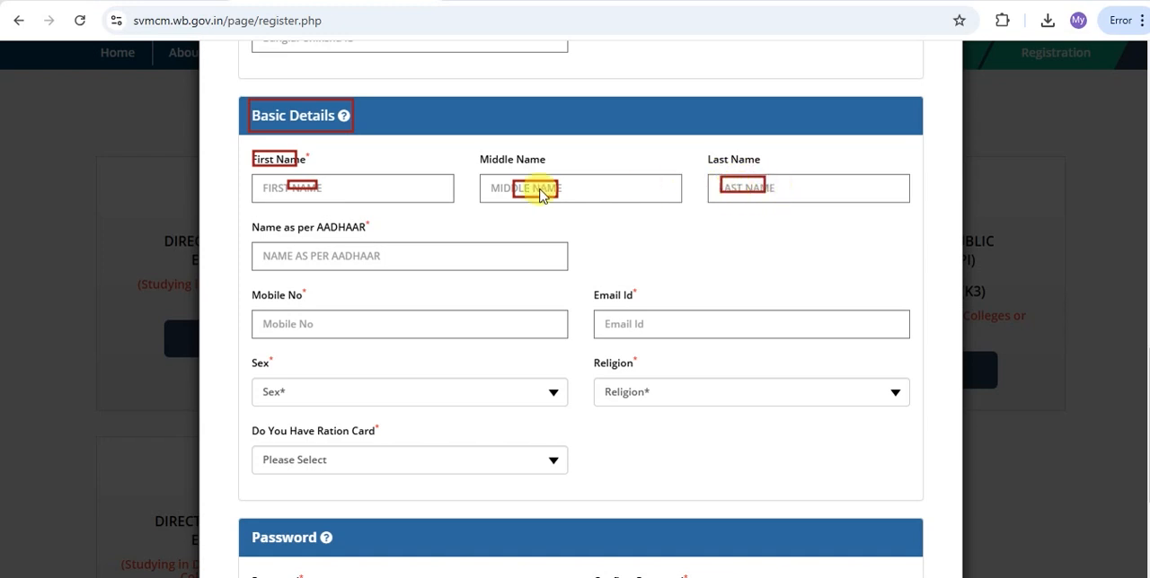
mouse_move(252, 220)
left_mouse_down()
mouse_move(333, 249)
mouse_move(373, 238)
left_mouse_up()
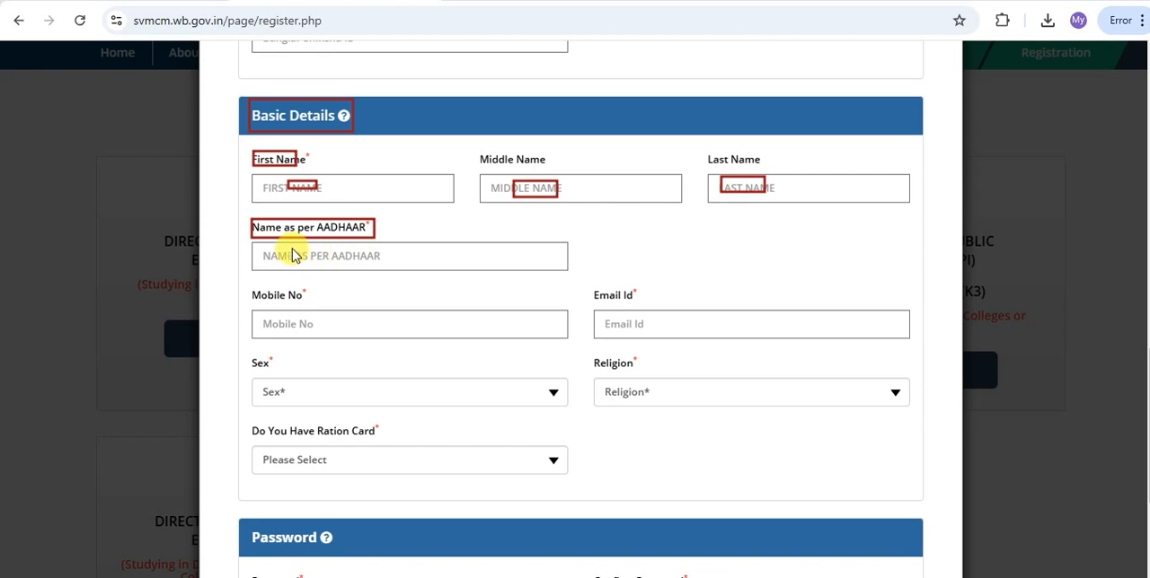
left_click_drag(290, 248, 340, 262)
mouse_move(254, 286)
left_mouse_down()
mouse_move(298, 298)
mouse_move(314, 326)
left_mouse_up()
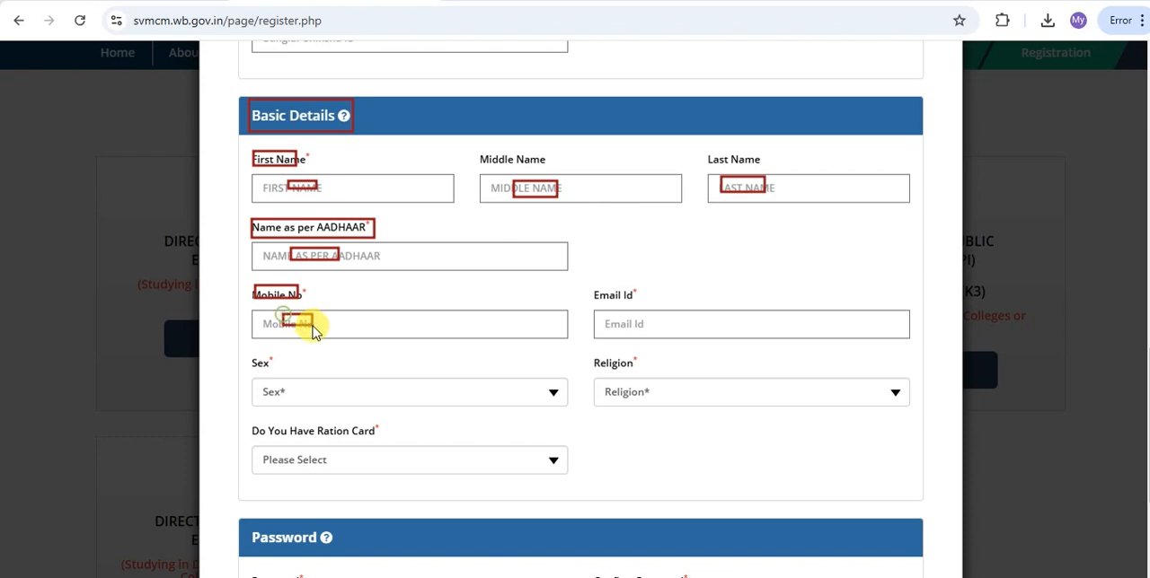
mouse_move(593, 287)
left_mouse_down()
mouse_move(643, 308)
mouse_move(650, 335)
left_mouse_up()
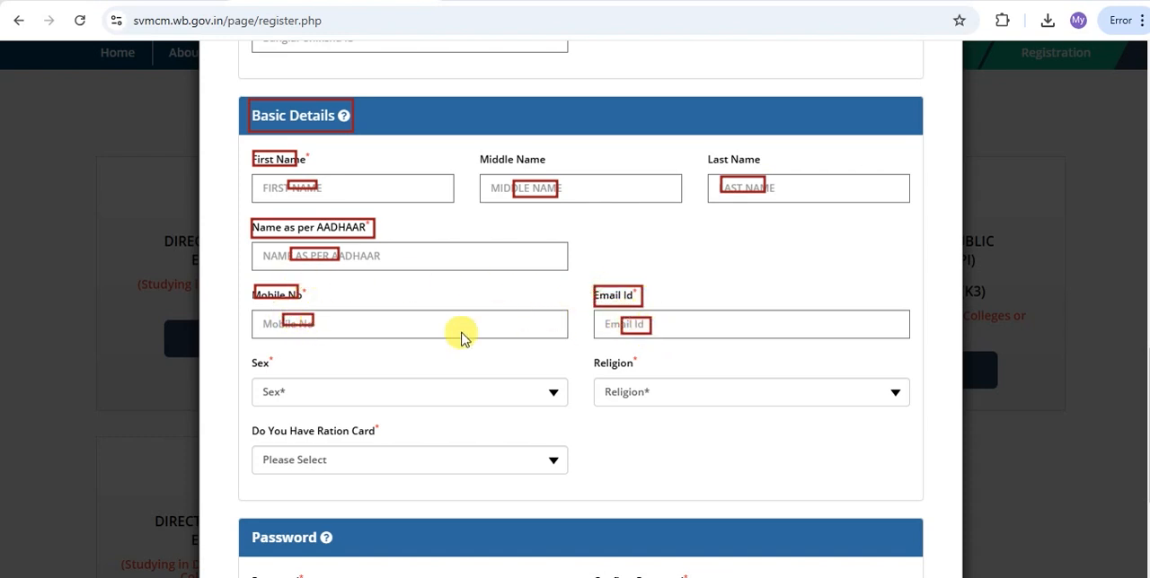
left_click_drag(249, 355, 303, 400)
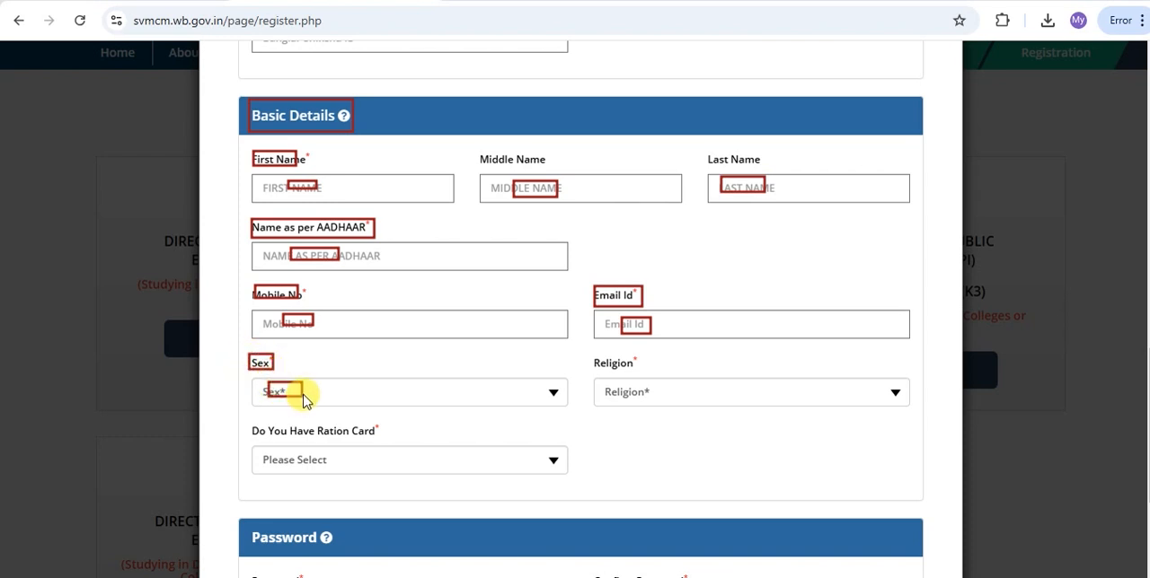
mouse_move(595, 355)
left_mouse_down()
mouse_move(635, 370)
mouse_move(626, 392)
mouse_move(643, 401)
left_mouse_up()
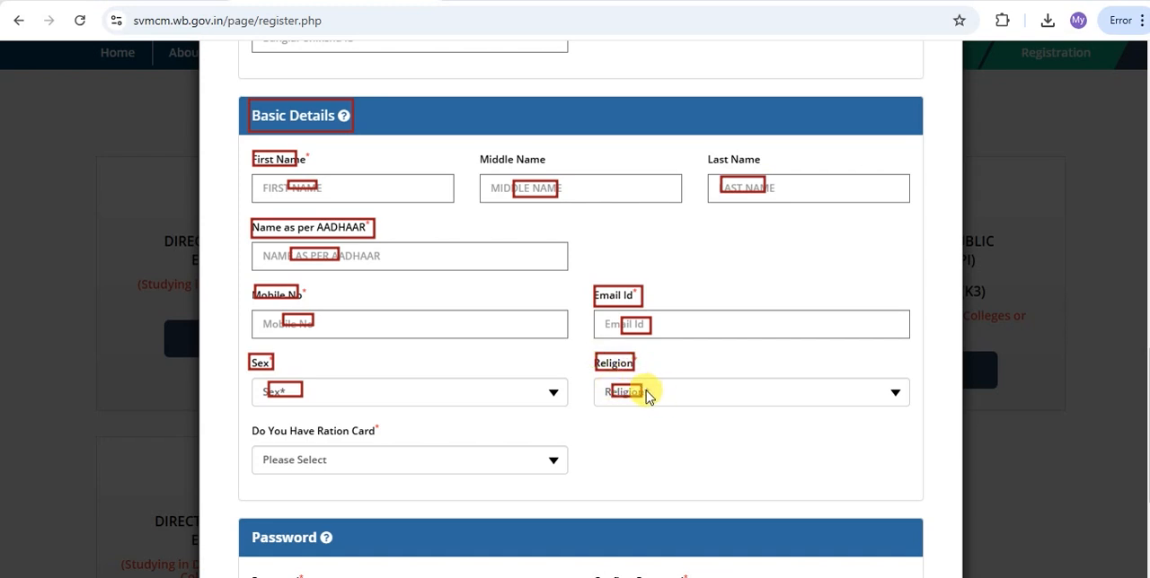
Answer Yes to the question about having a ration card in the Basic Details section.
mouse_move(250, 423)
left_mouse_down()
mouse_move(296, 442)
mouse_move(389, 442)
left_mouse_up()
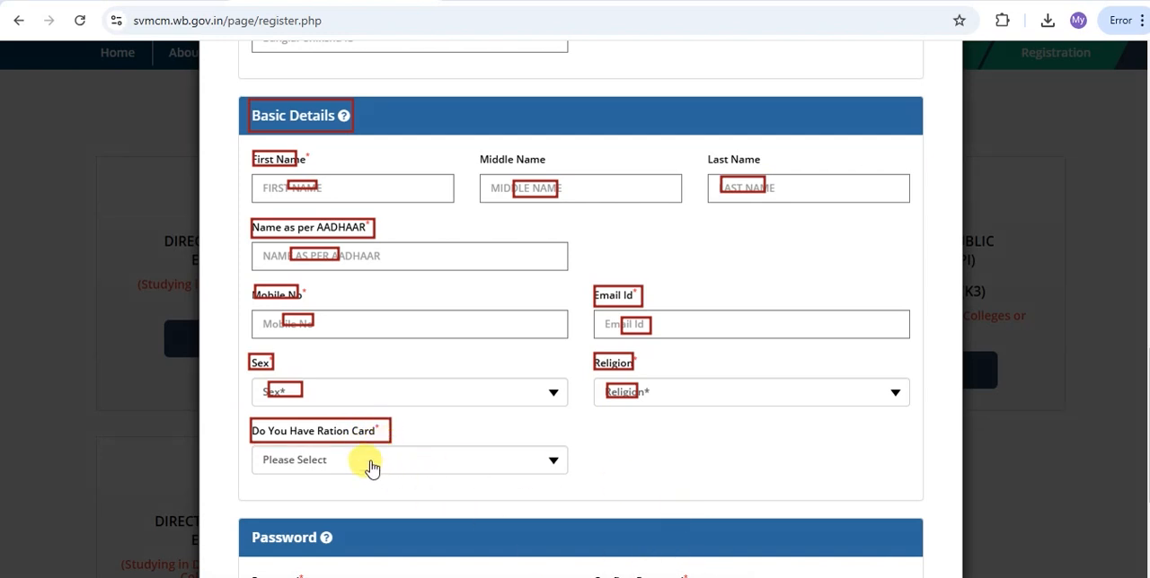
left_click(411, 467)
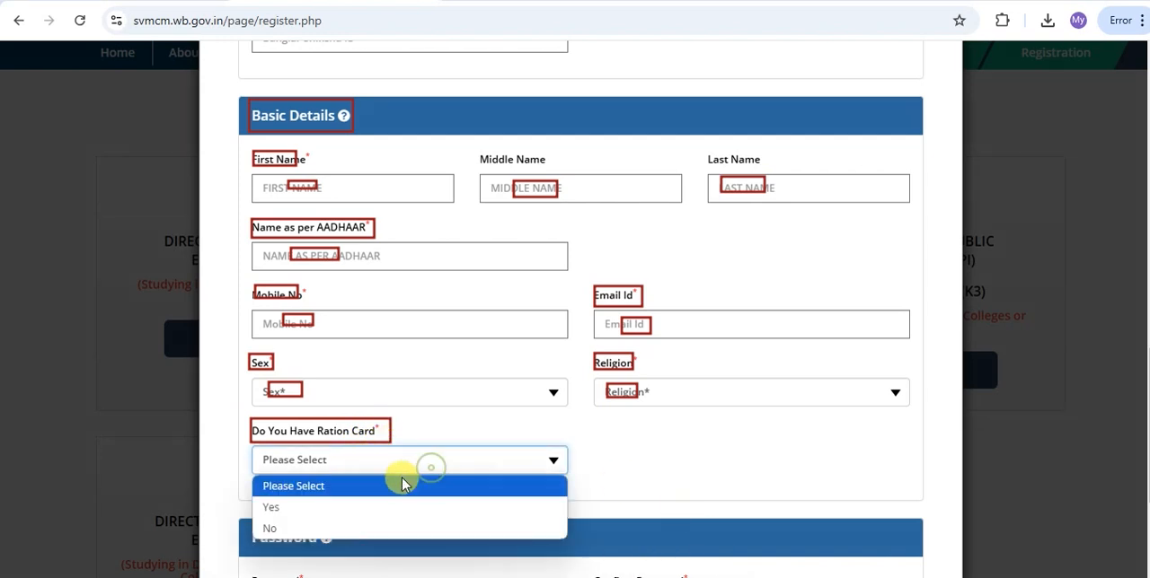
left_click(310, 509)
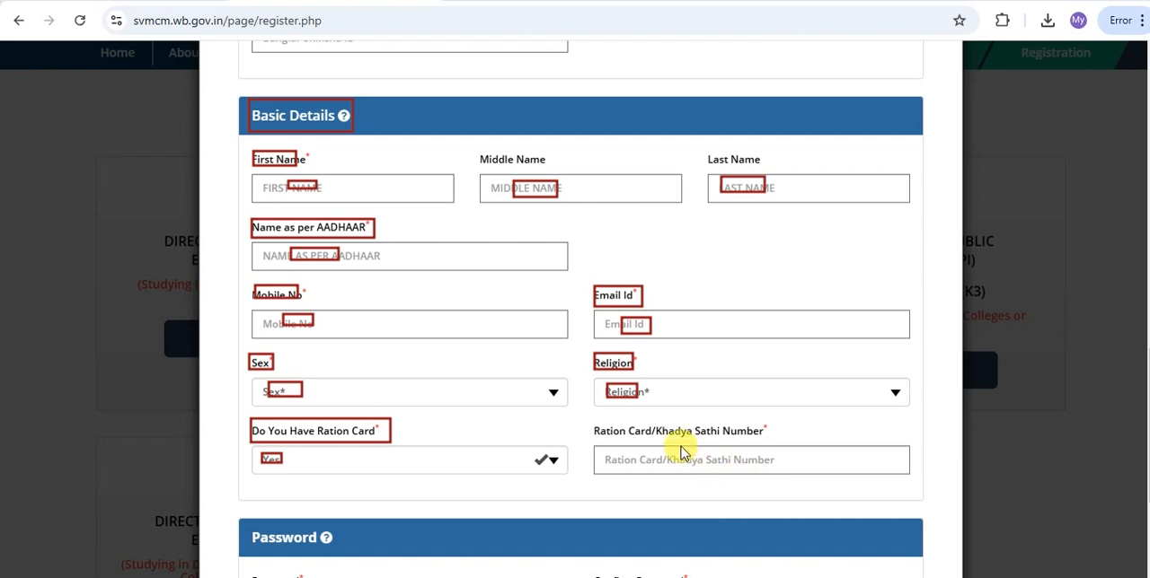
Submit the completed registration form and verify the applicant's mobile number with the received OTP.
scroll(633, 467, "down", 3)
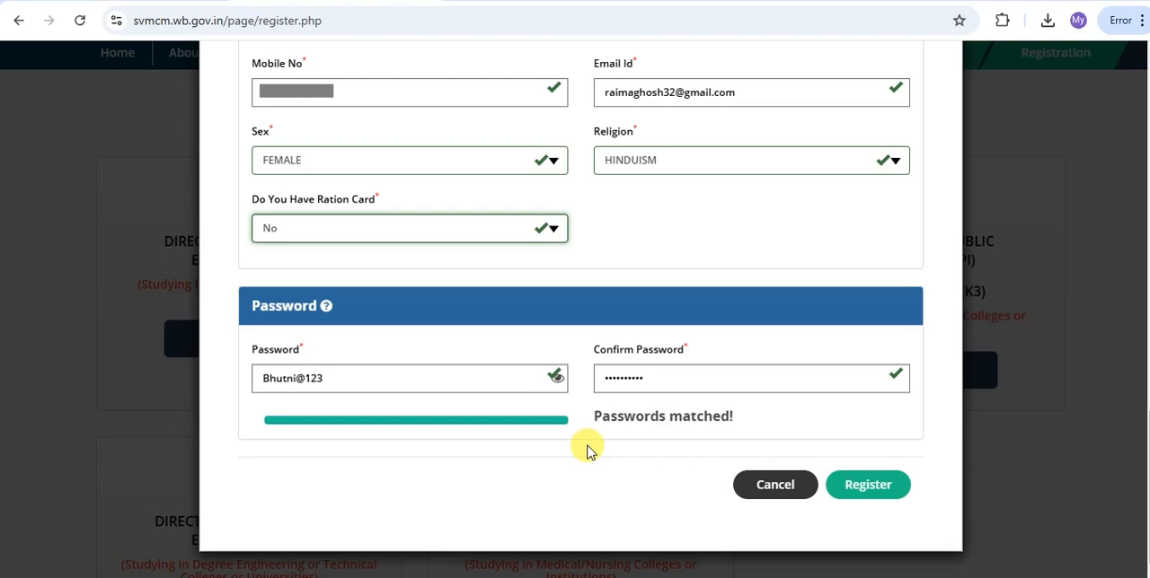
left_click(868, 486)
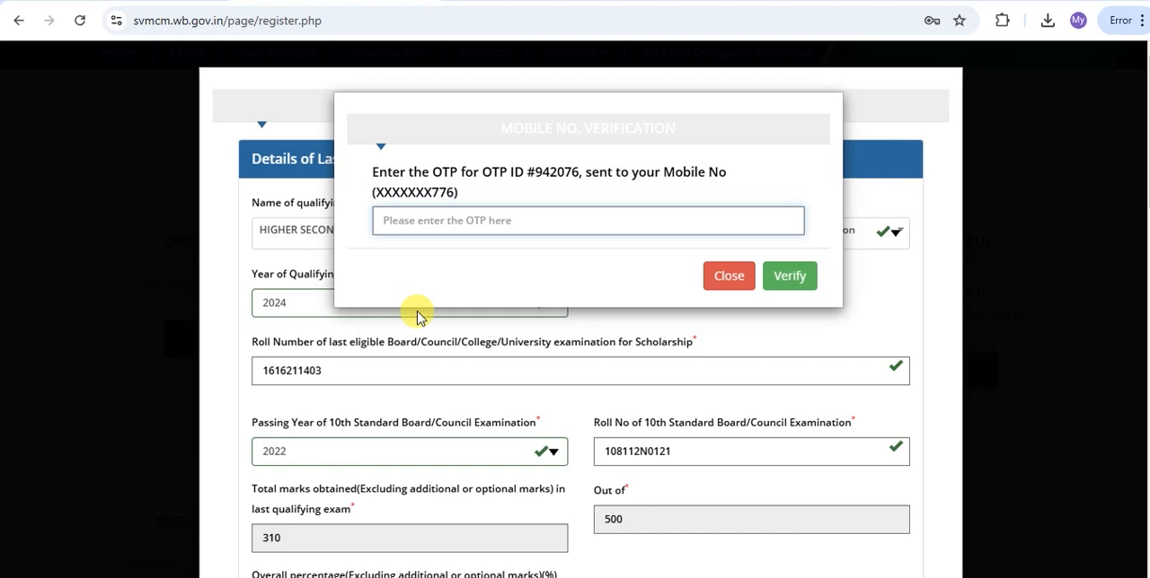
left_click(503, 220)
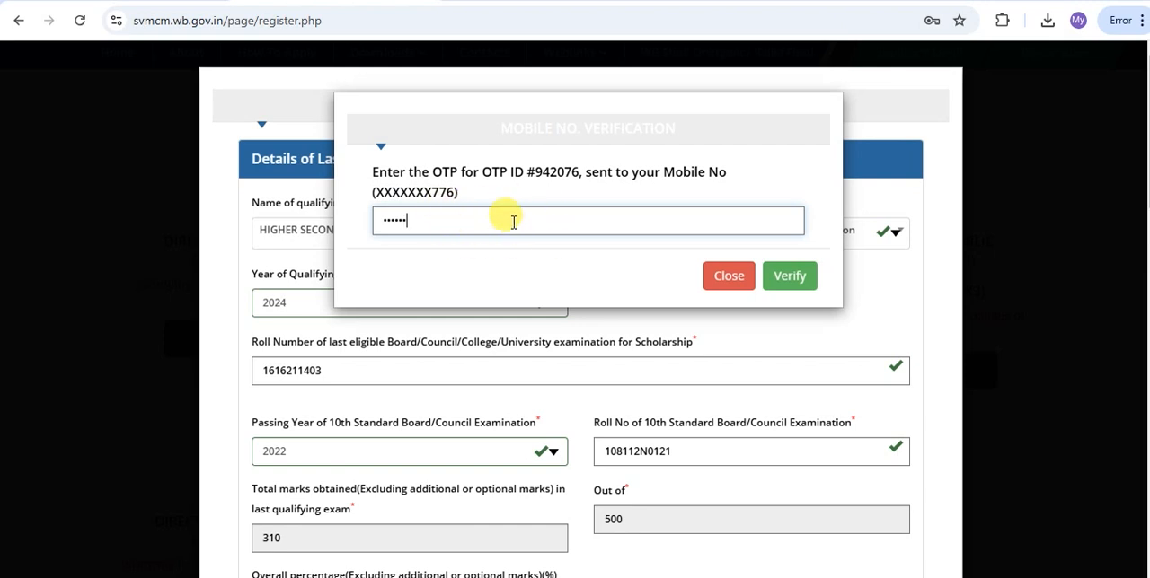
left_click(791, 281)
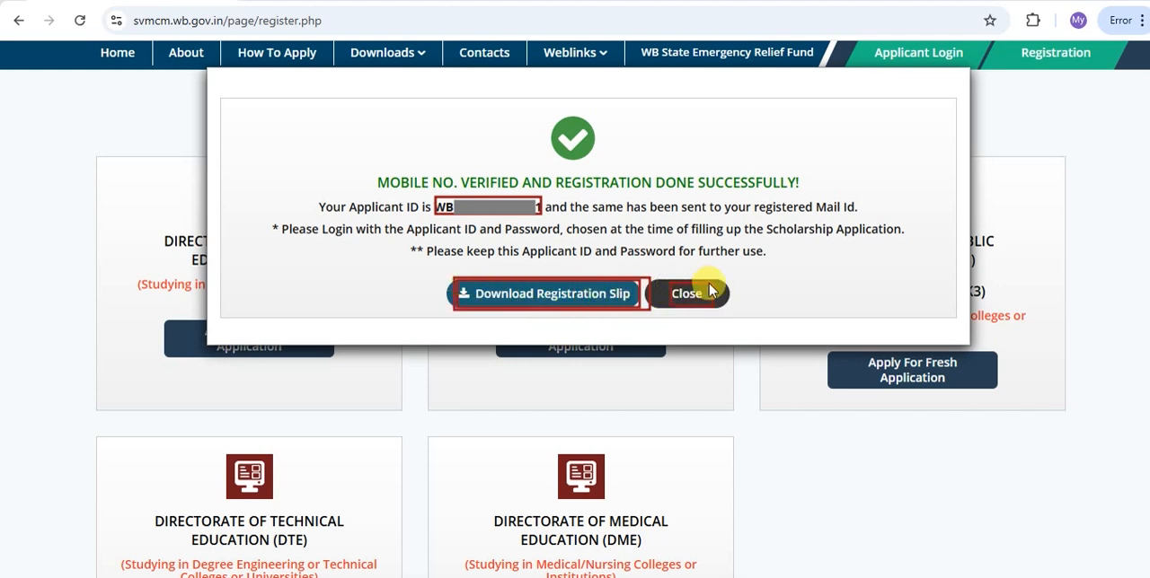
Close the registration confirmation and log in to the applicant's account.
left_click(675, 288)
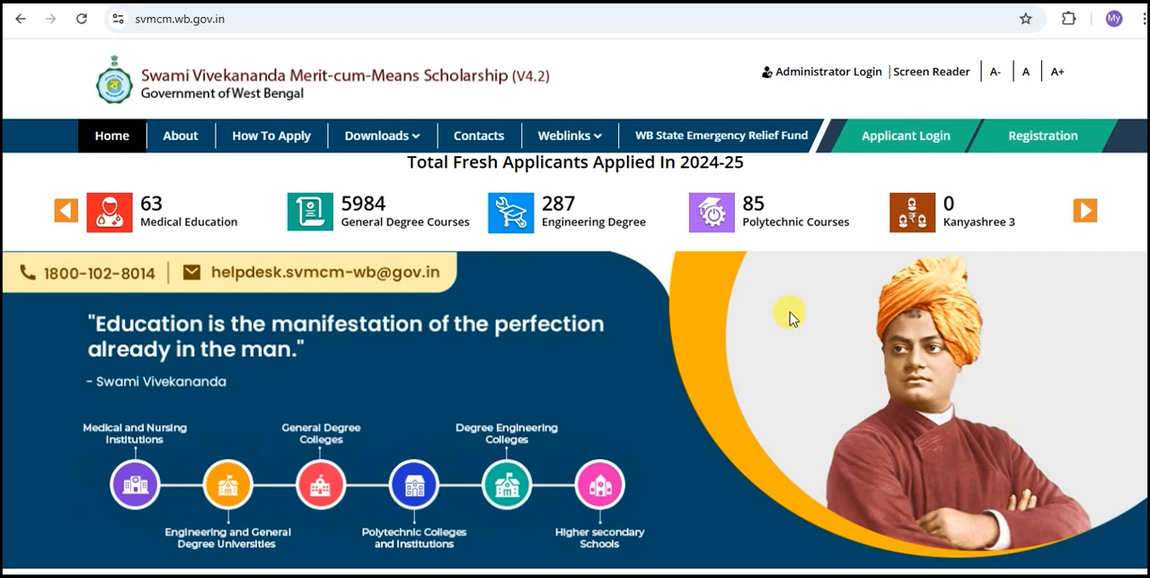
left_click(902, 134)
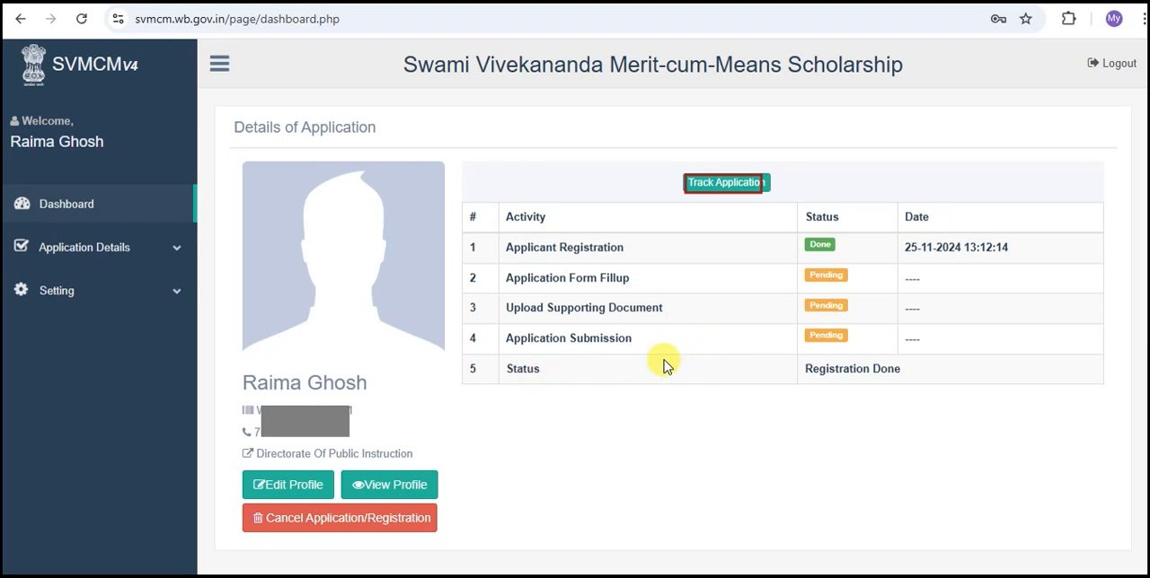
Examine the status of the registration, form fill-up, supporting document and submission activities on the application dashboard.
left_click_drag(804, 233, 845, 251)
left_click_drag(508, 268, 626, 292)
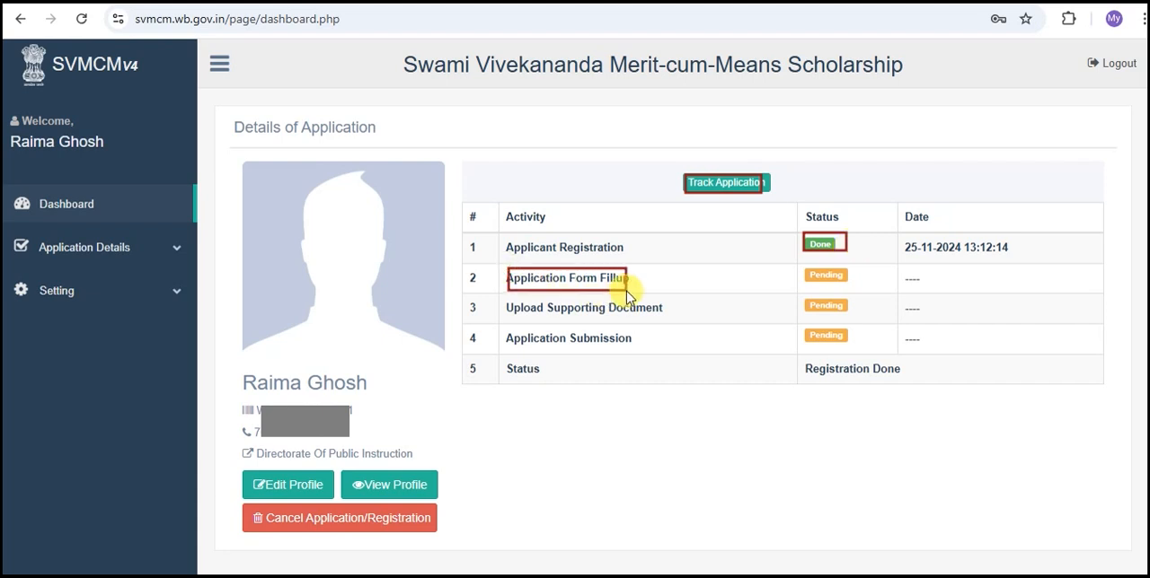
left_click_drag(806, 269, 844, 280)
mouse_move(526, 298)
left_mouse_down()
mouse_move(557, 314)
mouse_move(622, 316)
left_mouse_up()
left_click_drag(806, 298, 845, 310)
left_click_drag(514, 328, 636, 349)
left_click_drag(807, 327, 849, 343)
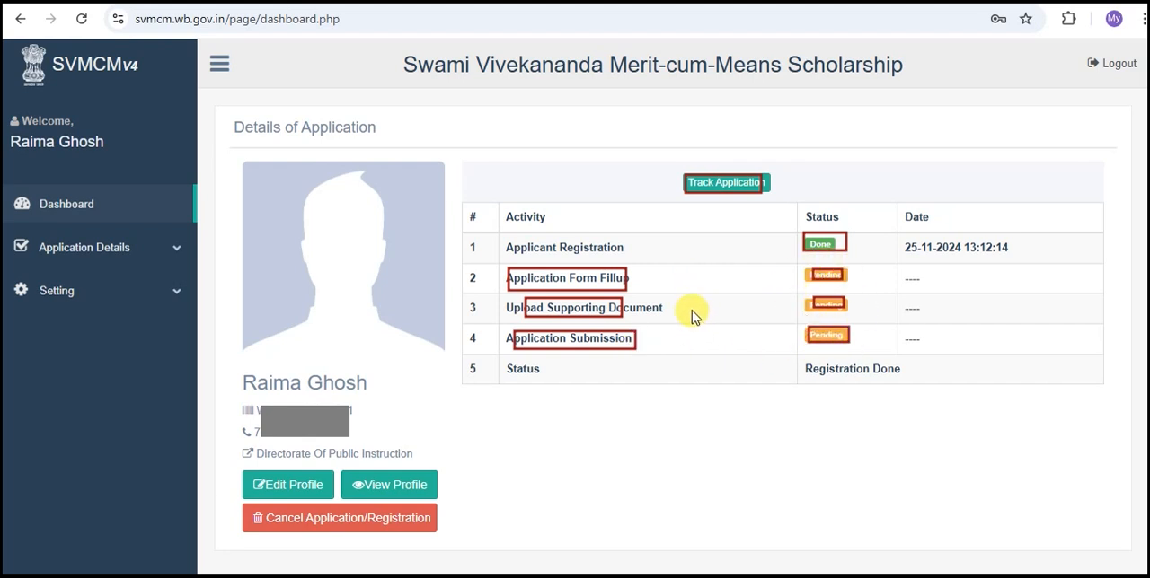
Open the scholarship application for editing from the application details.
left_click_drag(37, 238, 134, 265)
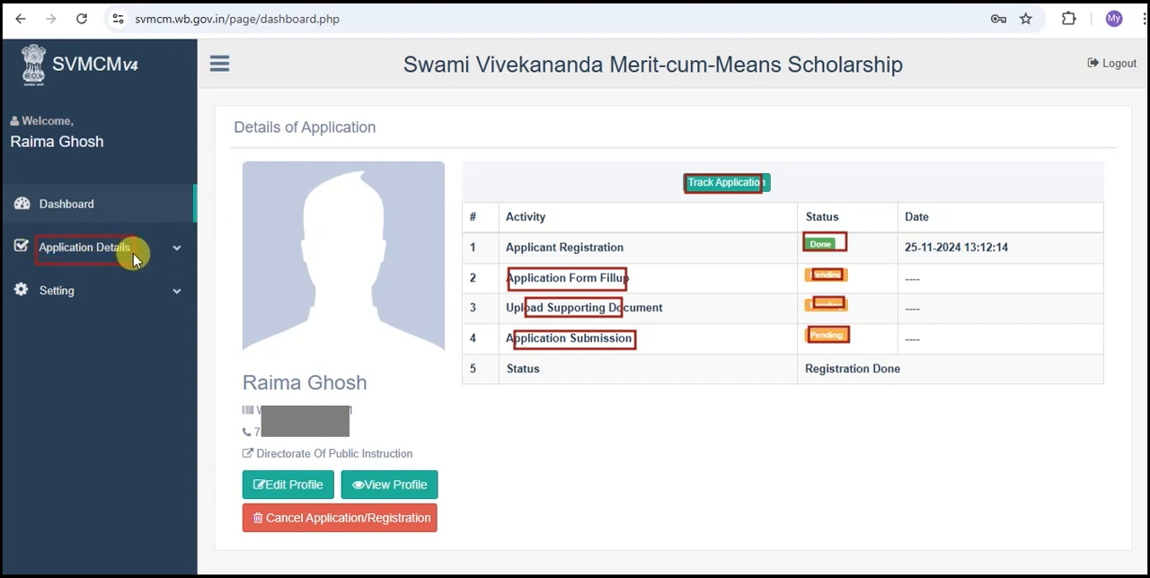
left_click_drag(34, 236, 130, 261)
key("Escape")
left_click(83, 247)
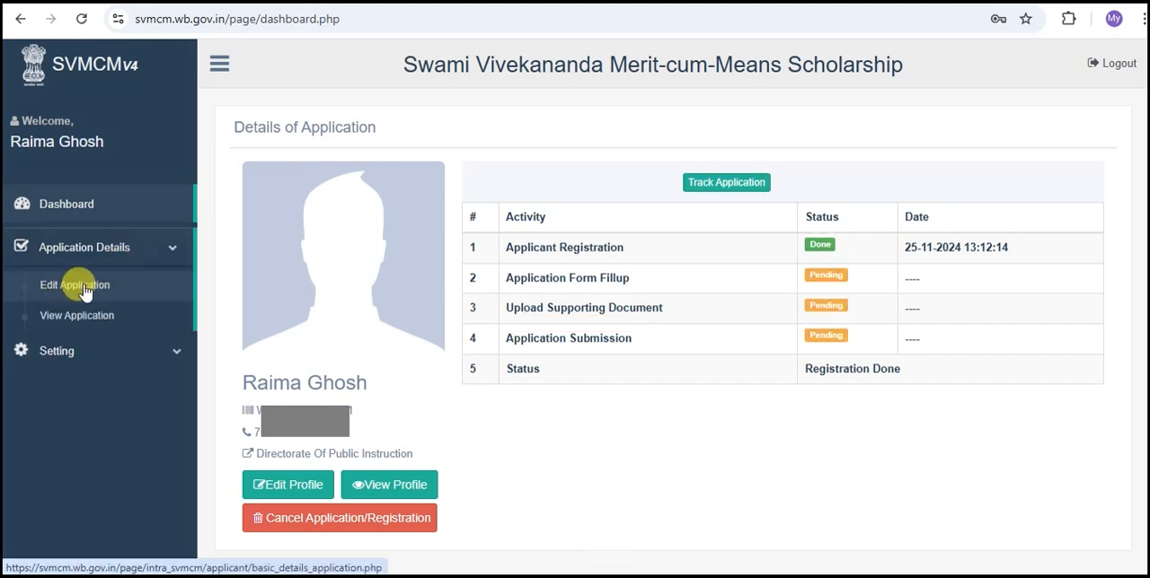
left_click(86, 287)
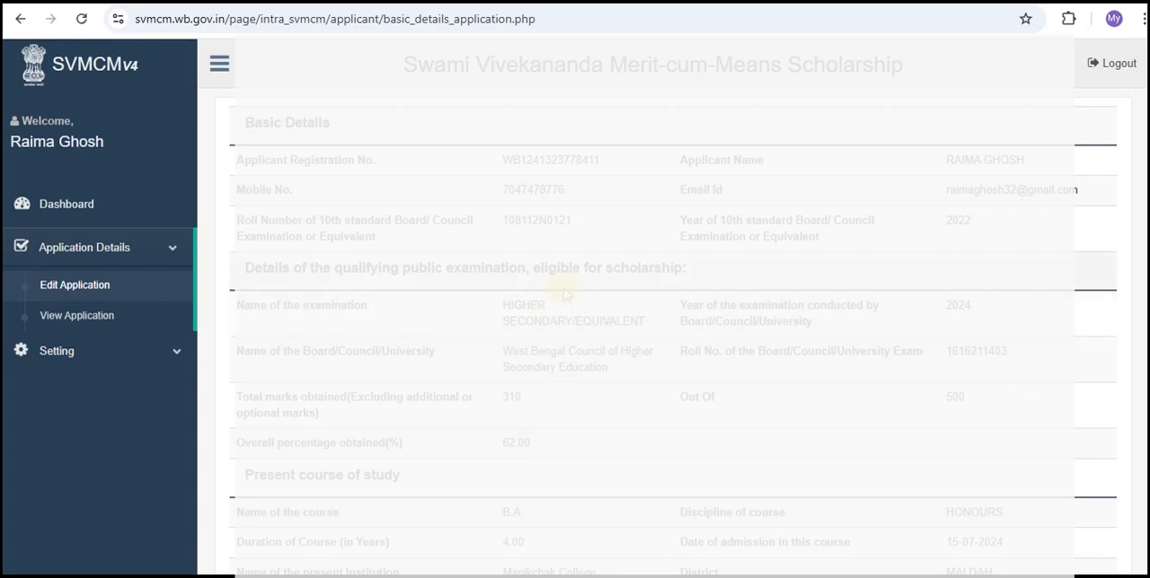
Upload the applicant's photograph and JPG signature below the Basic Details, and save to continue to the Personal Details.
scroll(542, 228, "down", 6)
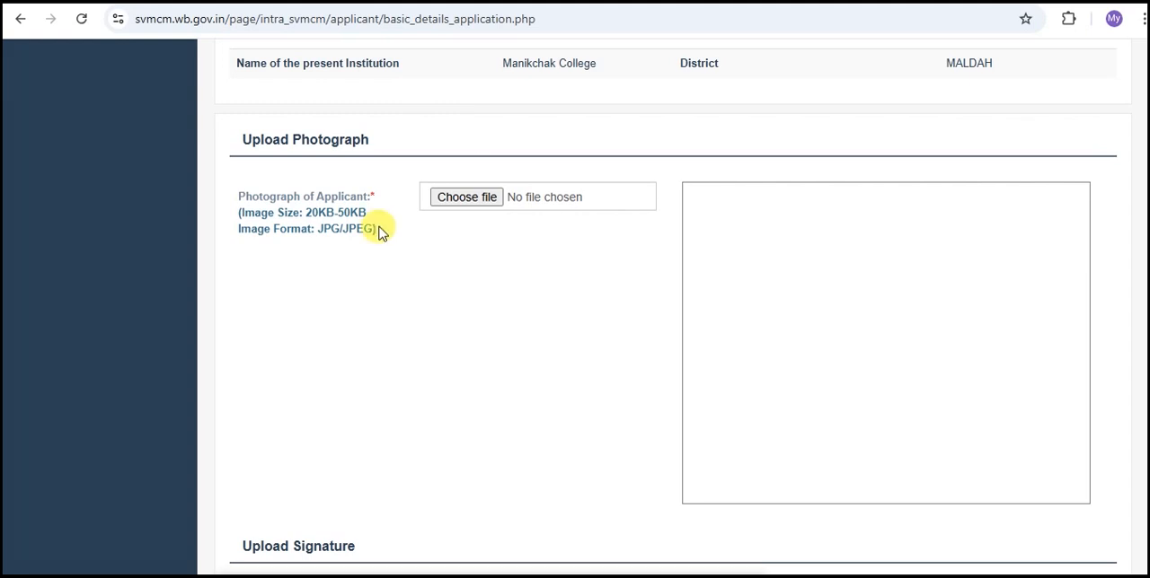
mouse_move(244, 132)
left_mouse_down()
mouse_move(329, 159)
mouse_move(372, 157)
left_mouse_up()
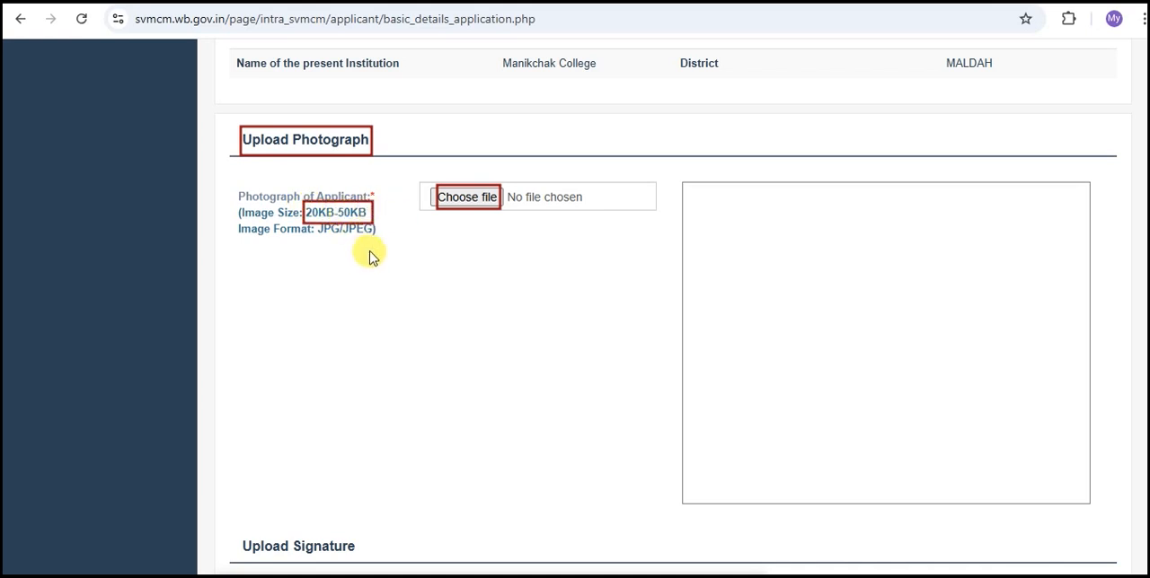
scroll(370, 256, "down", 3)
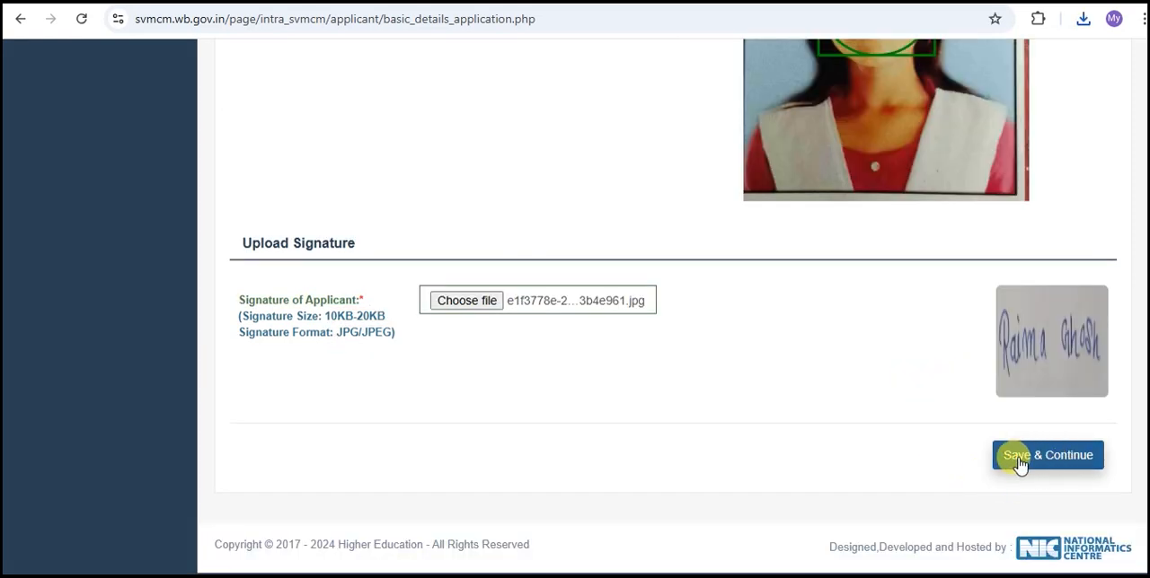
left_click(1037, 464)
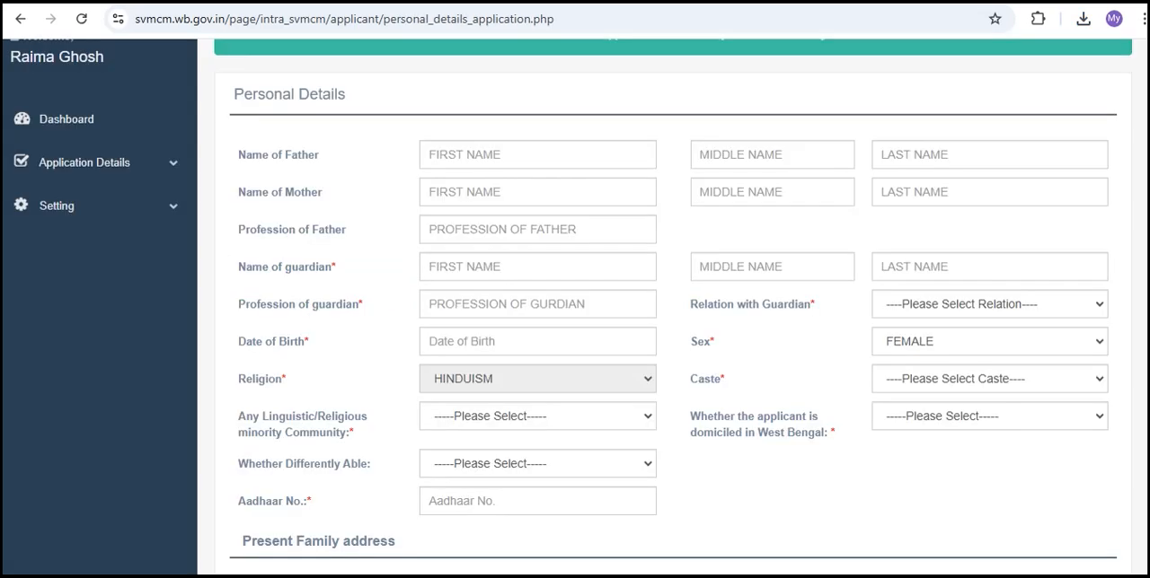
Examine the first, middle and last name fields for the father and mother in Personal Details.
left_click_drag(233, 85, 348, 115)
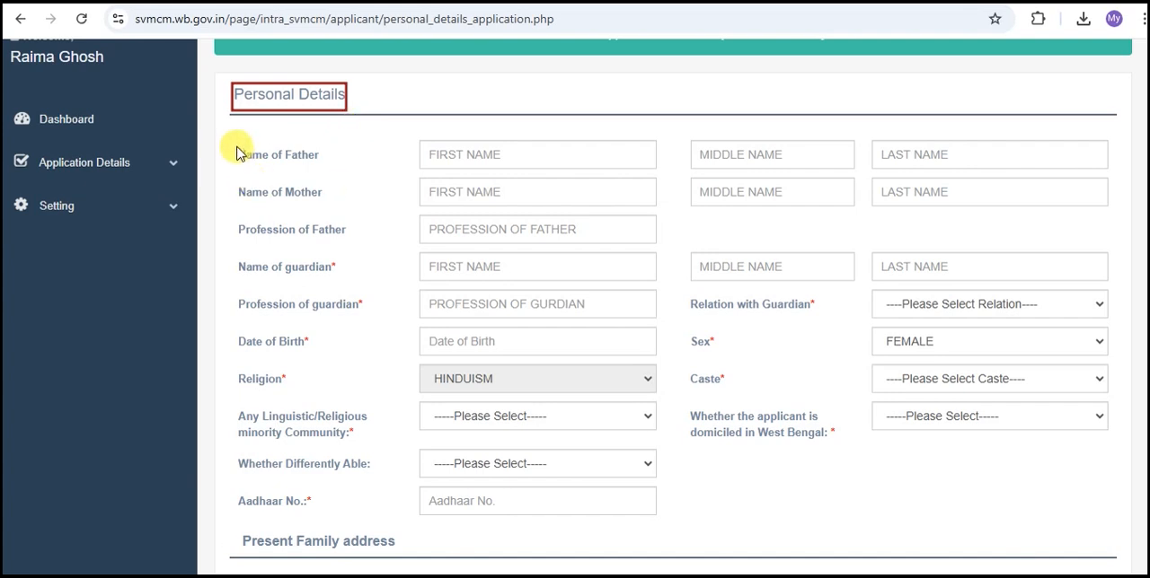
left_click_drag(237, 147, 314, 163)
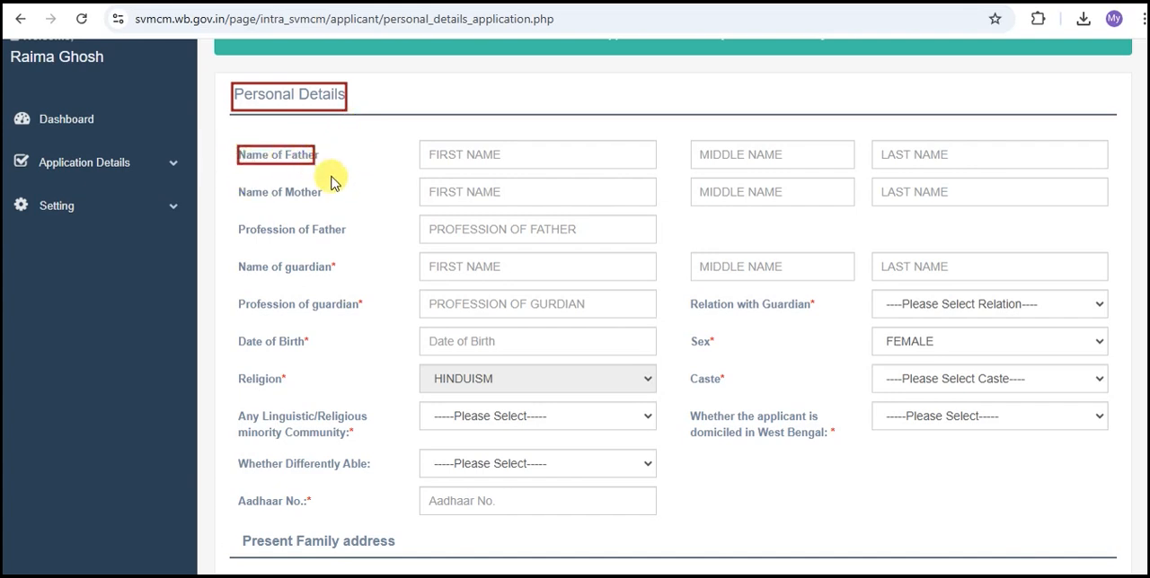
left_click_drag(443, 148, 466, 159)
left_click_drag(724, 147, 755, 165)
left_click_drag(901, 146, 938, 161)
left_click_drag(237, 183, 336, 201)
left_click_drag(447, 186, 479, 197)
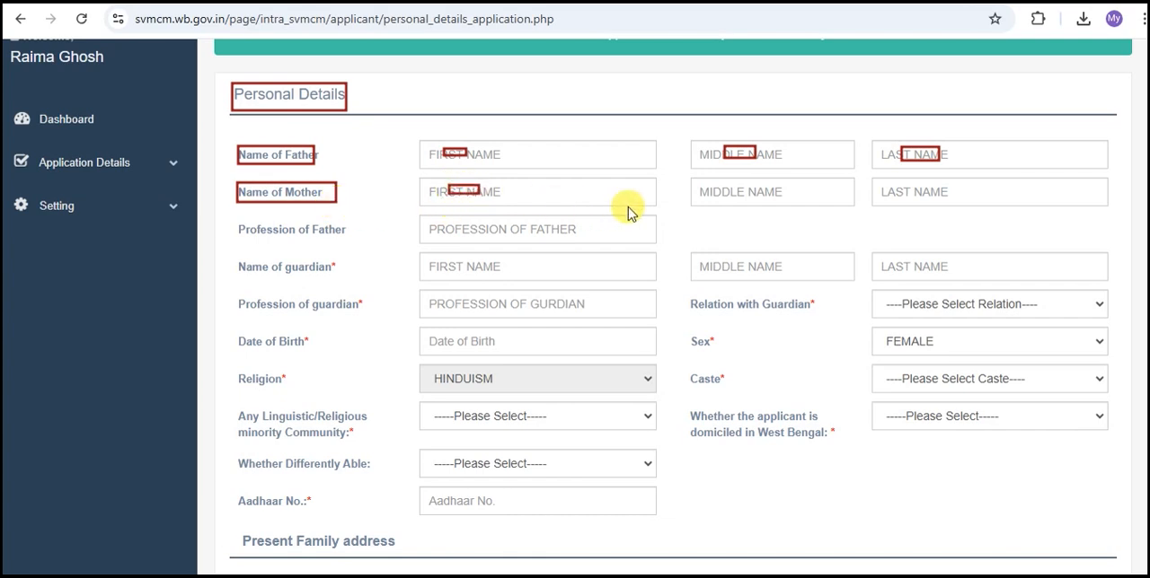
left_click_drag(719, 186, 753, 197)
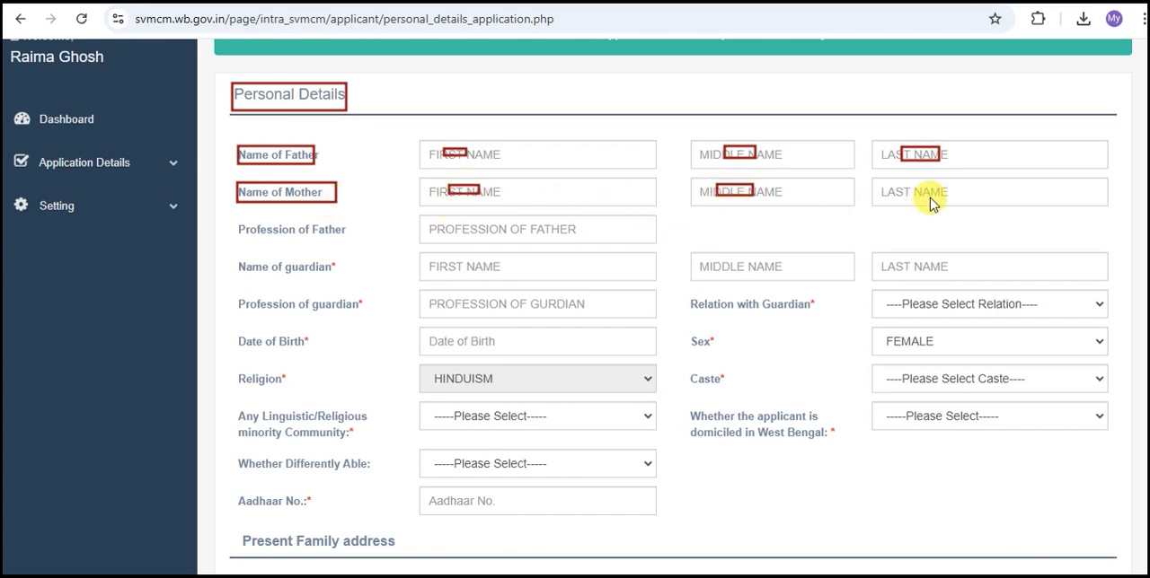
left_click_drag(917, 181, 960, 192)
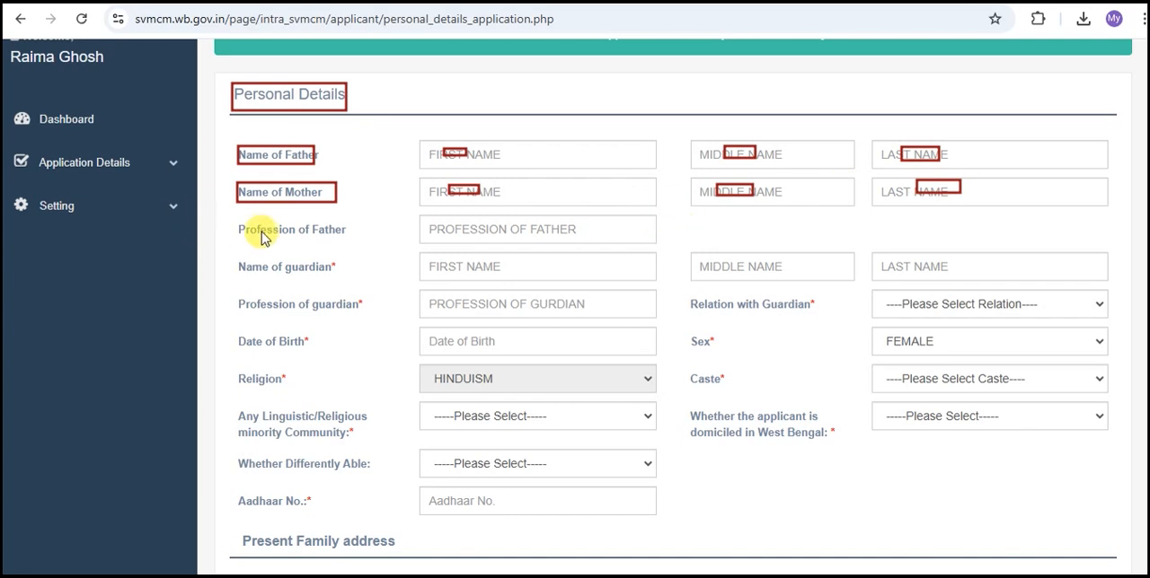
Examine the fields for the father's profession and the guardian's name, profession and relation to the applicant.
left_click_drag(238, 219, 347, 239)
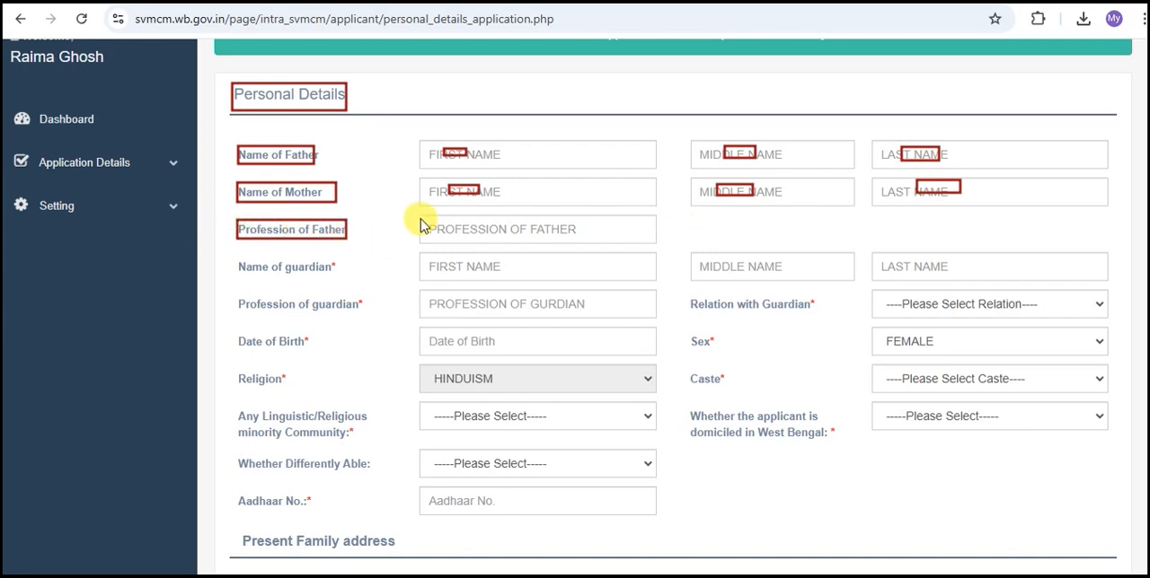
left_click_drag(458, 221, 496, 239)
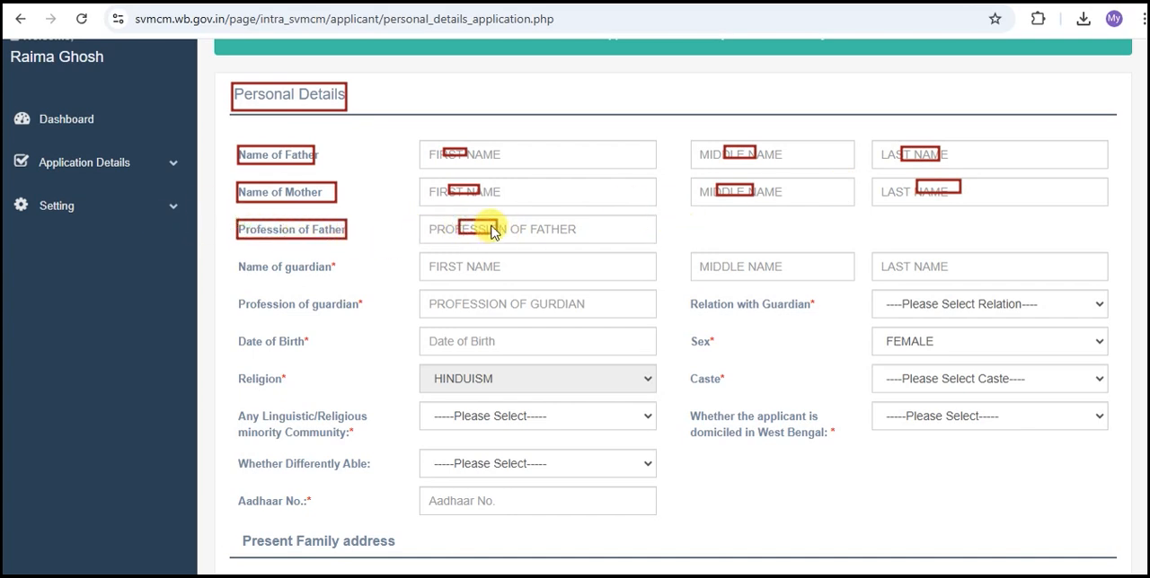
left_click_drag(506, 223, 536, 238)
left_click_drag(238, 256, 342, 280)
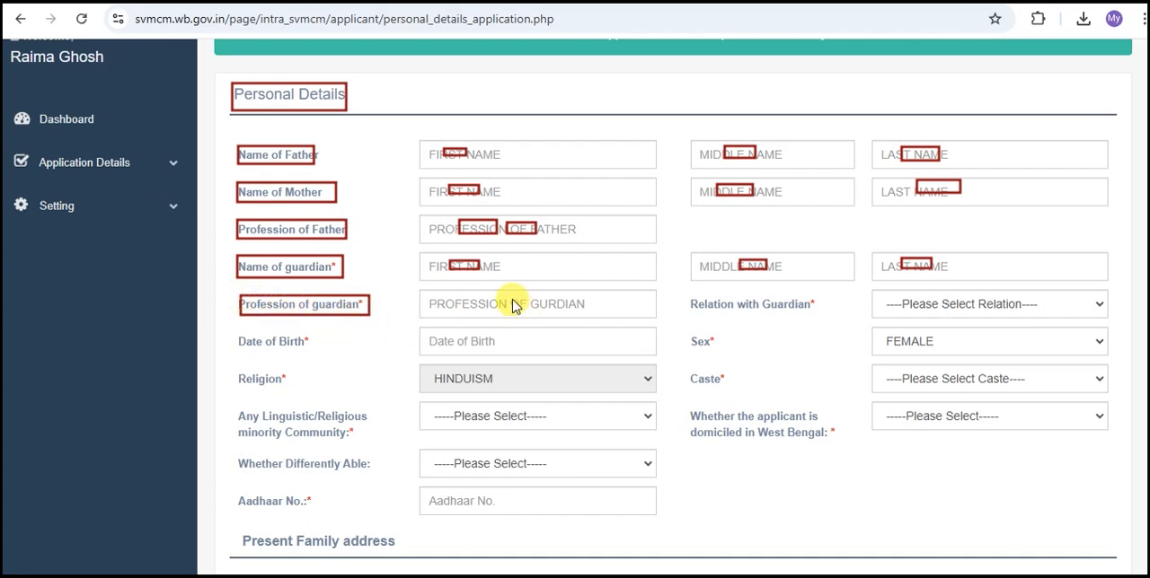
left_click_drag(478, 298, 508, 309)
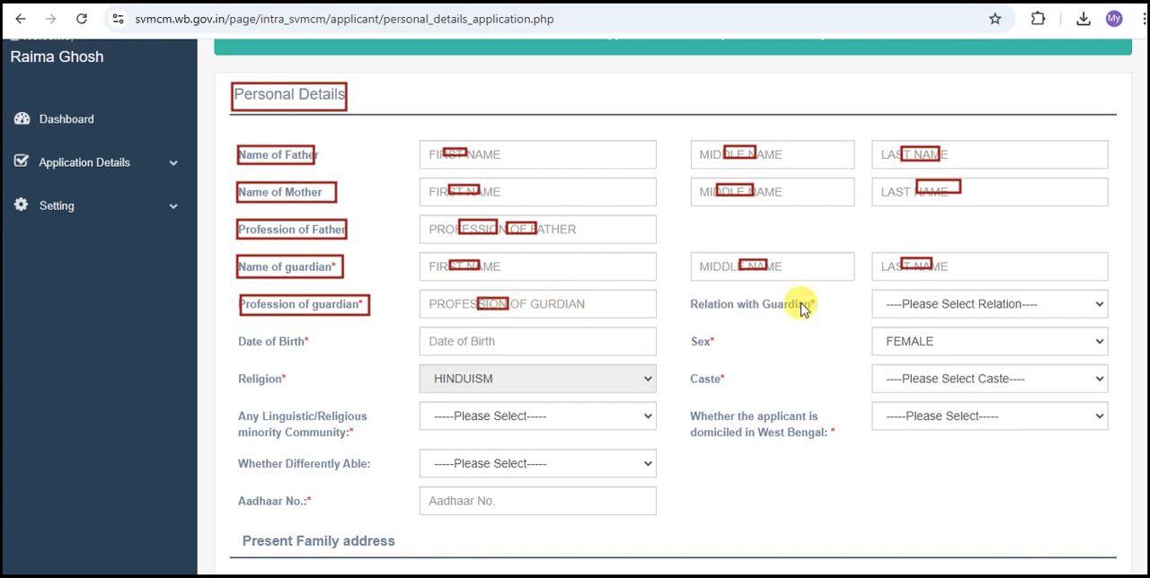
left_click_drag(691, 293, 820, 313)
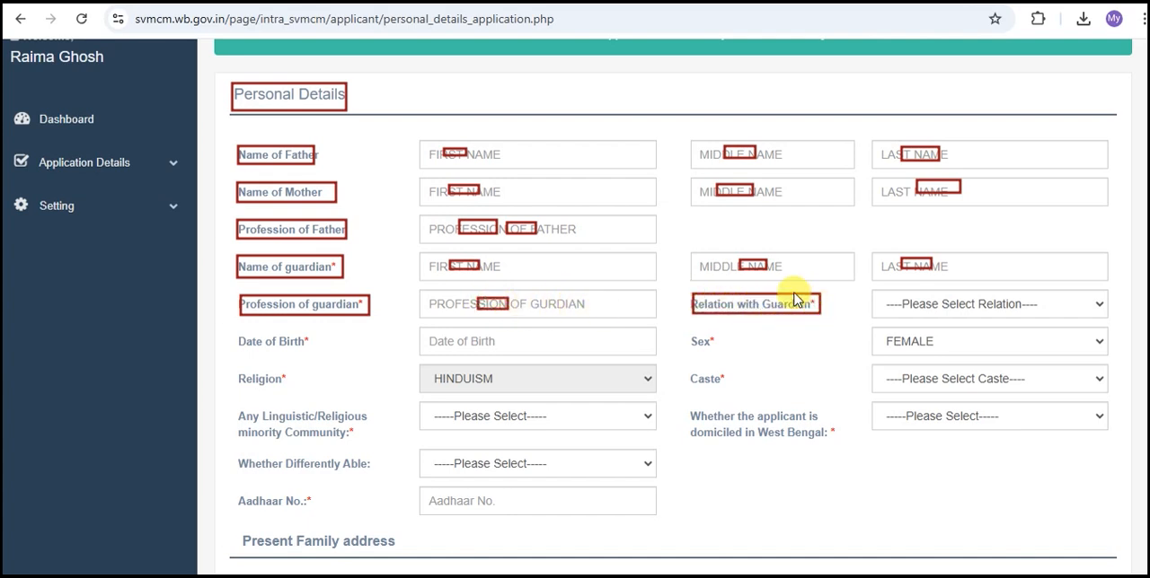
left_click_drag(934, 306, 973, 311)
Examine the date of birth, sex, religion and caste fields in Personal Details.
left_click_drag(239, 330, 299, 354)
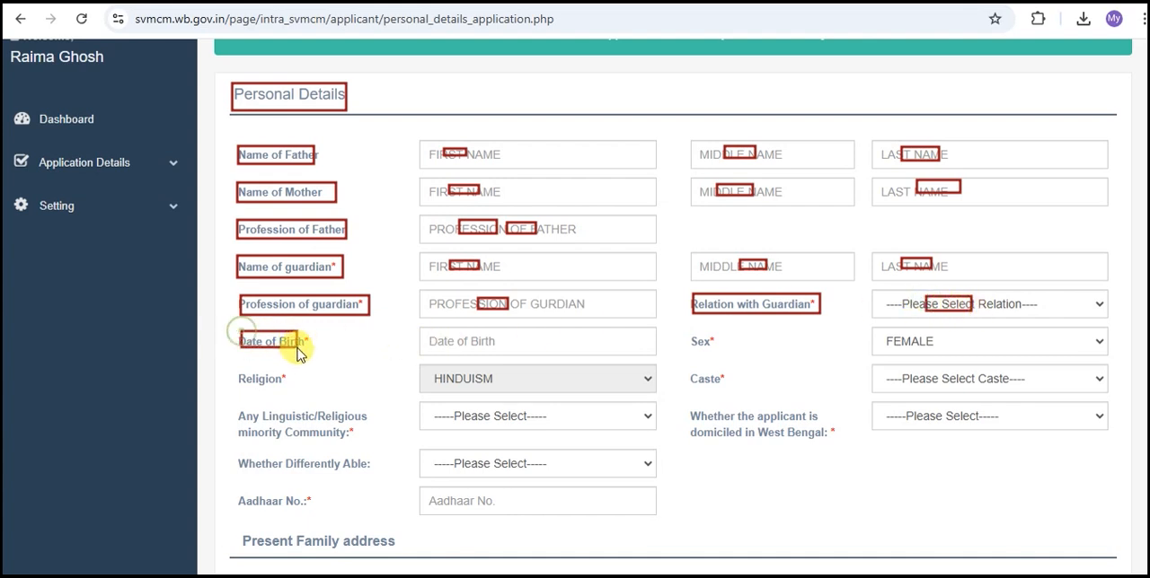
left_click_drag(456, 333, 493, 351)
left_click_drag(690, 333, 718, 350)
left_click_drag(887, 332, 932, 350)
left_click_drag(238, 371, 279, 386)
left_click_drag(482, 378, 498, 381)
left_click_drag(693, 369, 730, 388)
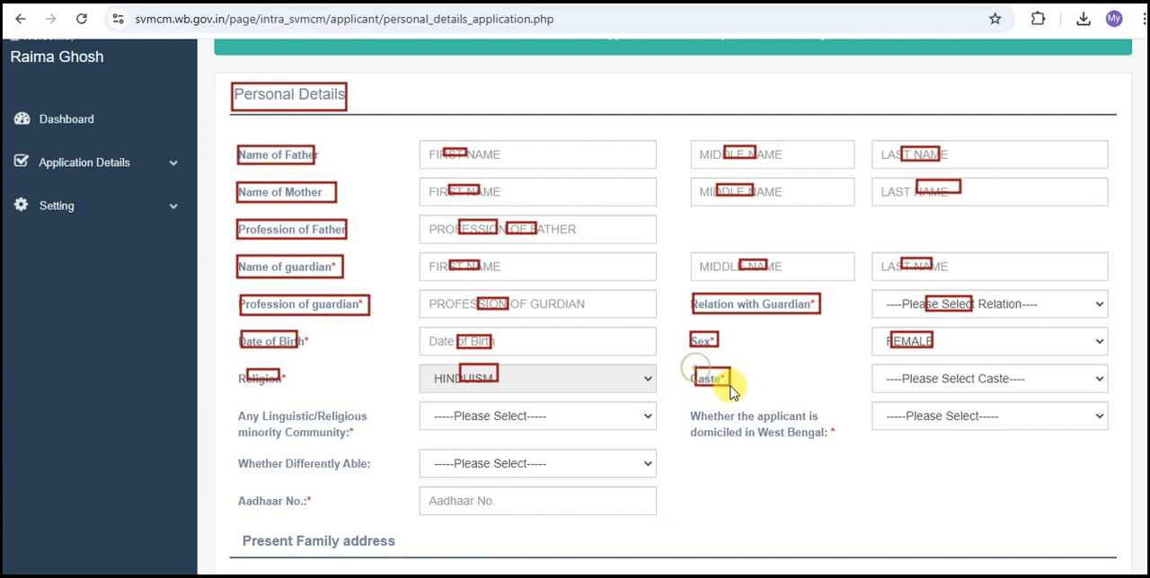
left_click_drag(924, 368, 968, 388)
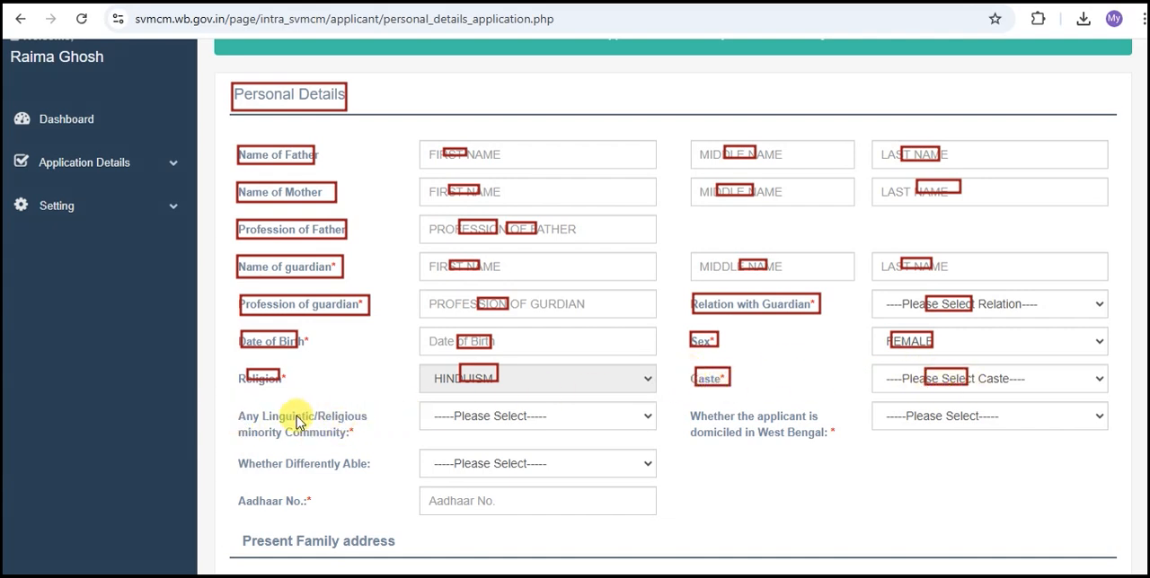
Answer No for linguistic/religious minority community, Yes for domiciled in West Bengal, and No for differently able.
left_click(493, 422)
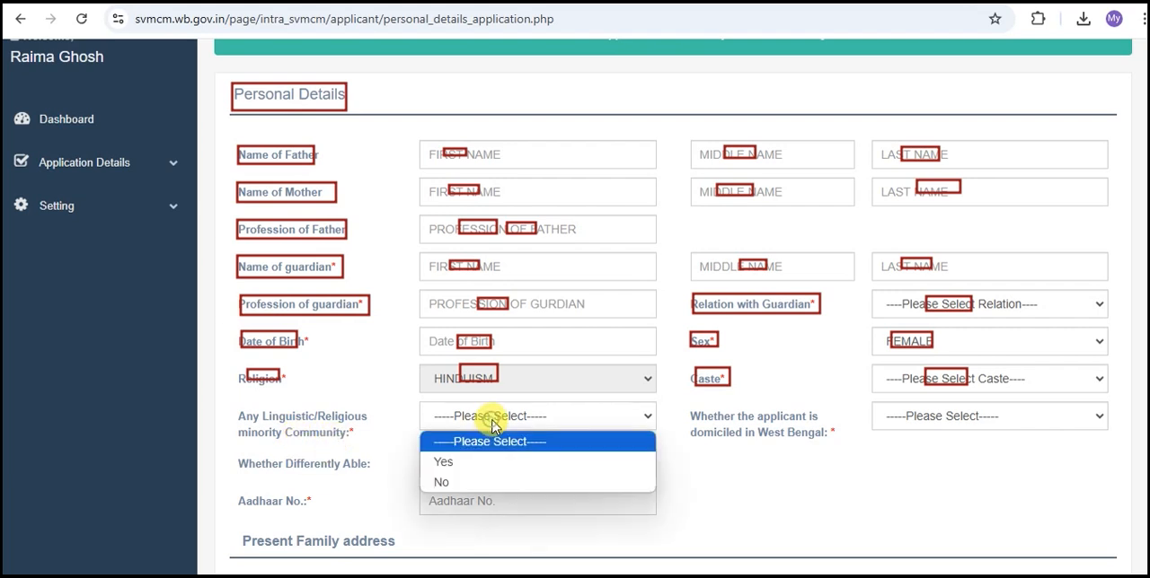
left_click(441, 481)
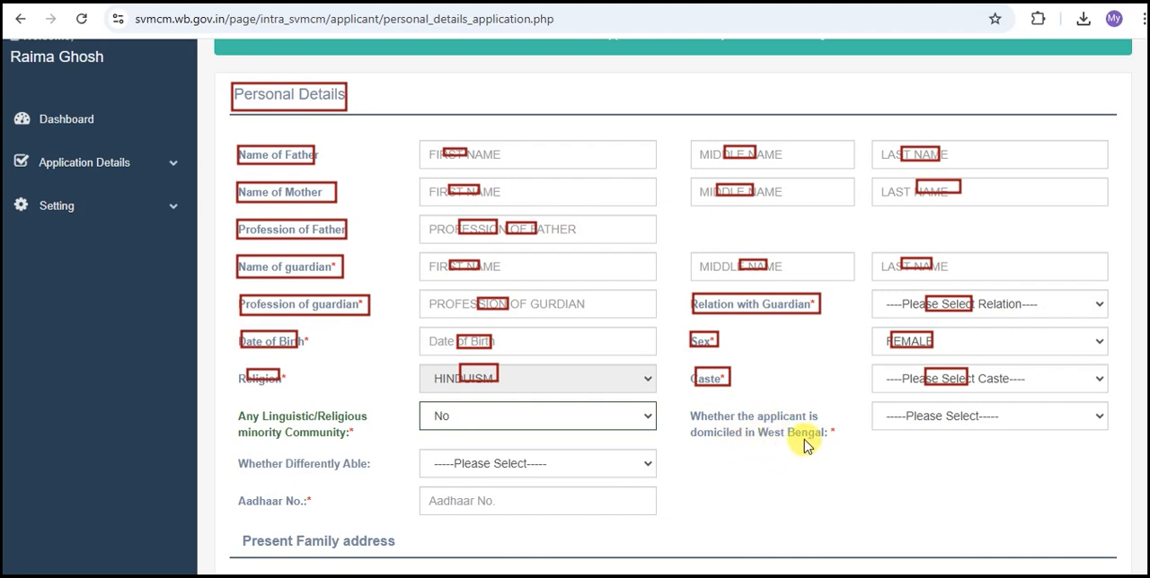
left_click(932, 422)
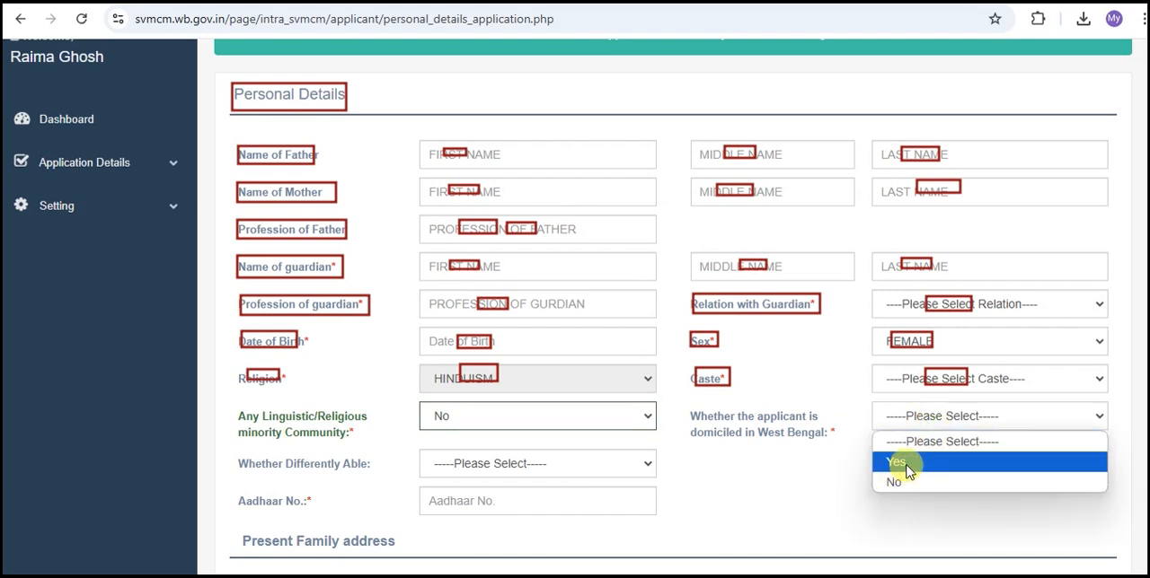
left_click(903, 460)
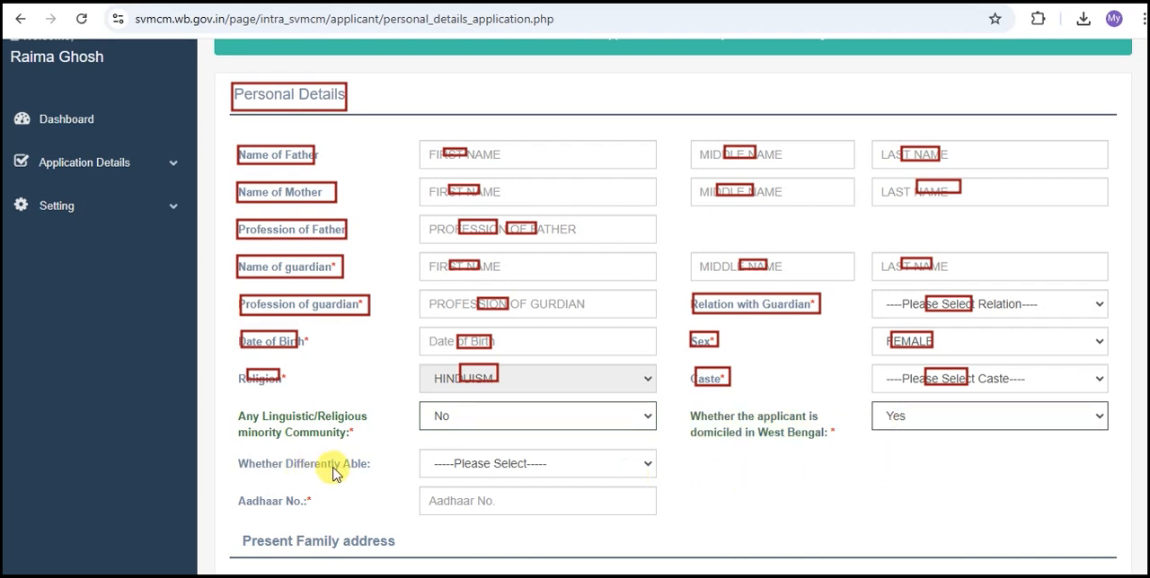
left_click(513, 468)
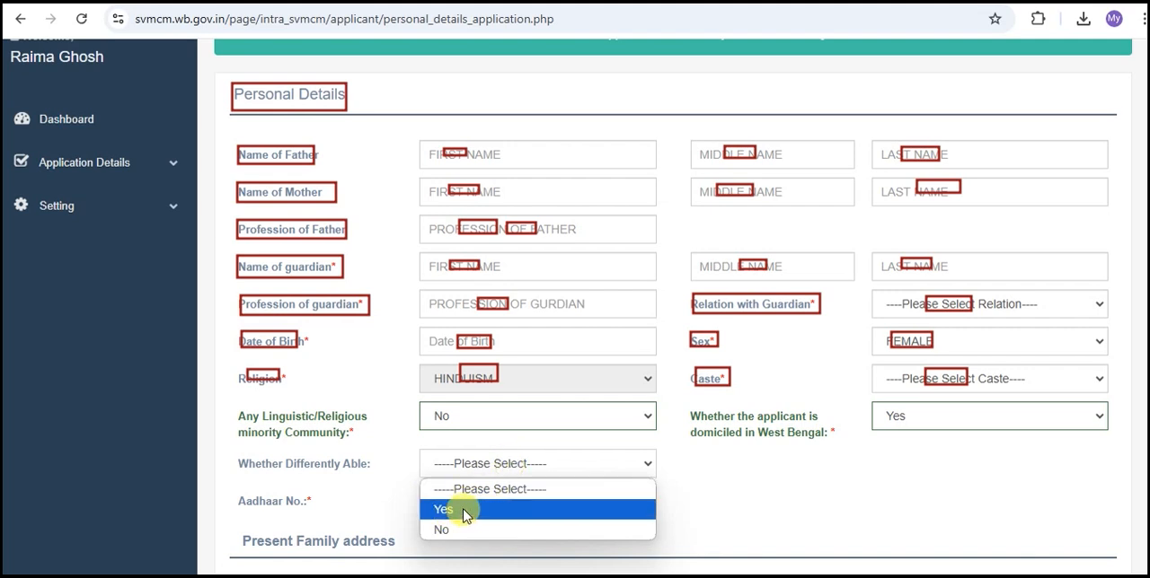
left_click(449, 531)
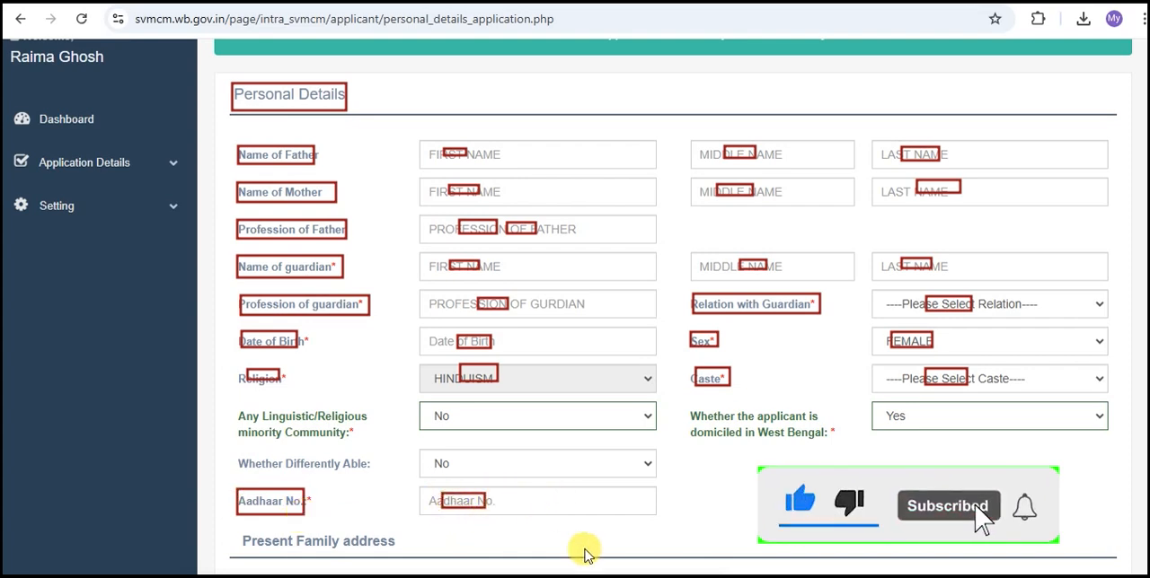
Examine the Present Family address fields for house number, street, town/village, post office, PIN code, district and state.
scroll(585, 549, "down", 5)
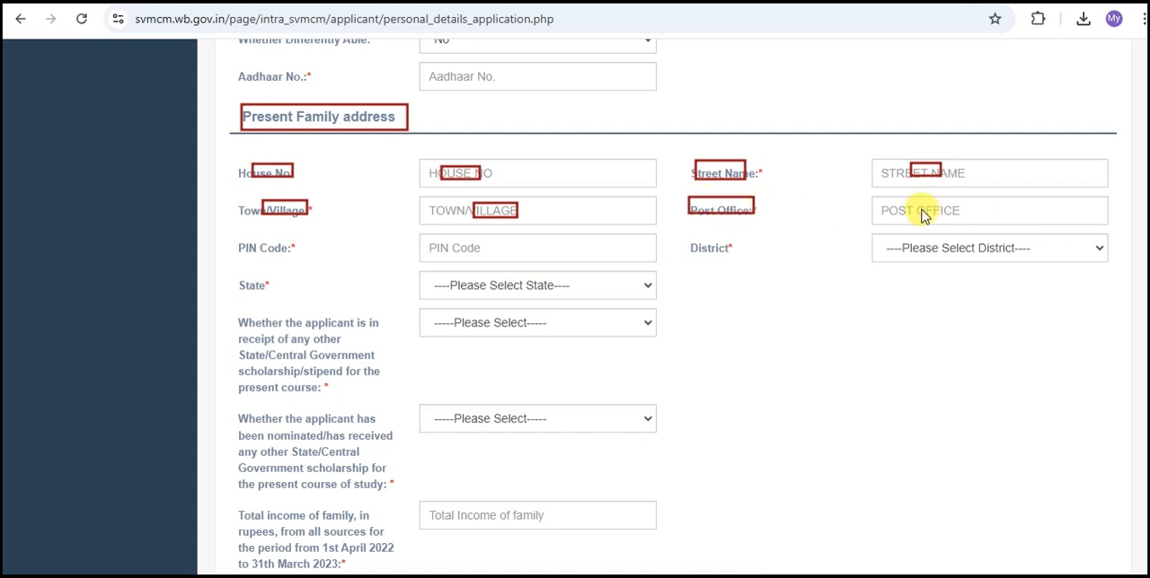
left_click_drag(249, 239, 278, 249)
left_click_drag(462, 241, 498, 252)
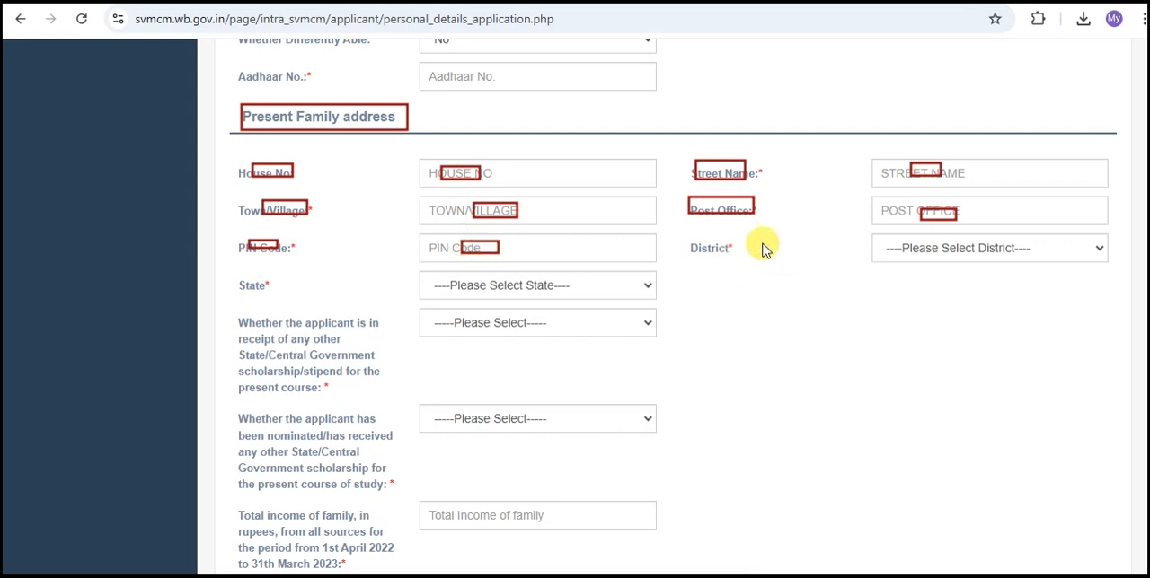
left_click_drag(690, 242, 732, 260)
left_click_drag(901, 239, 948, 256)
left_click_drag(237, 276, 265, 290)
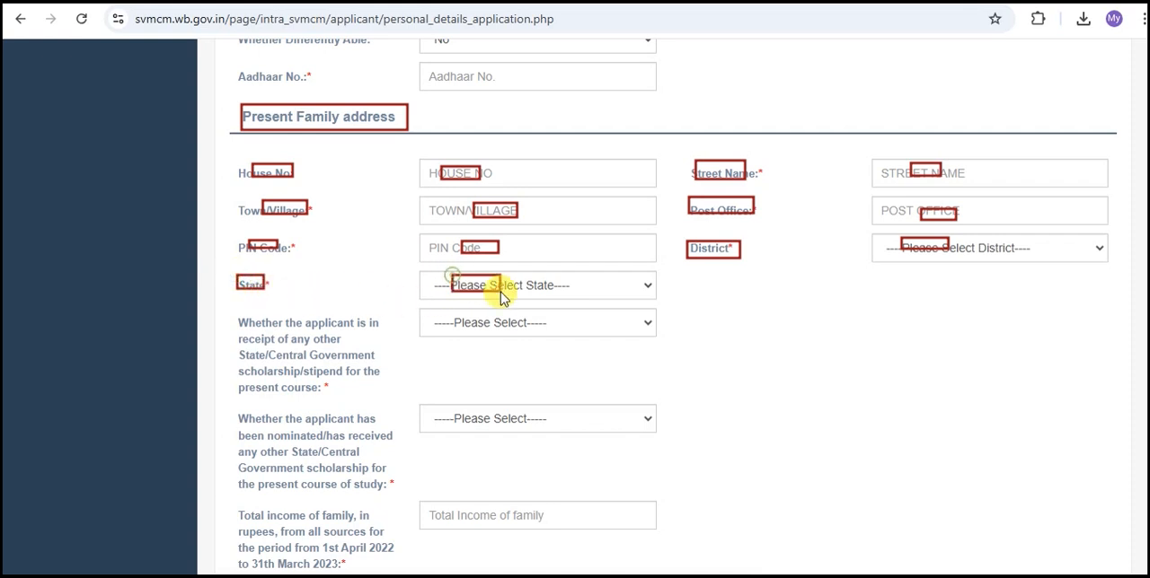
left_click_drag(451, 277, 501, 293)
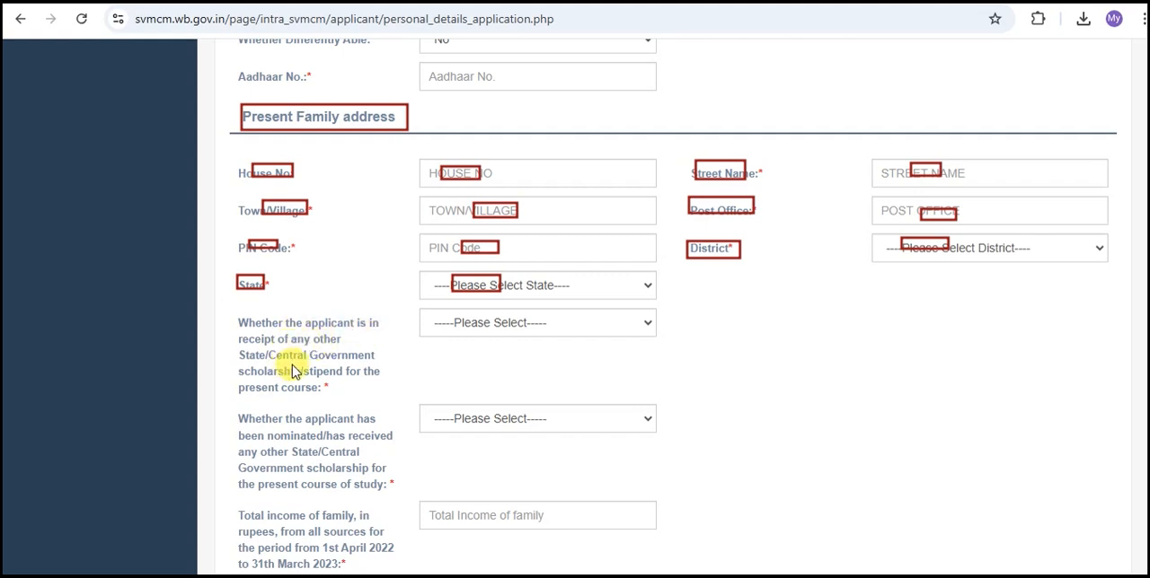
Answer No to receiving any other State/Central Government scholarship and No to having been nominated for or received one for the present course.
left_click(467, 327)
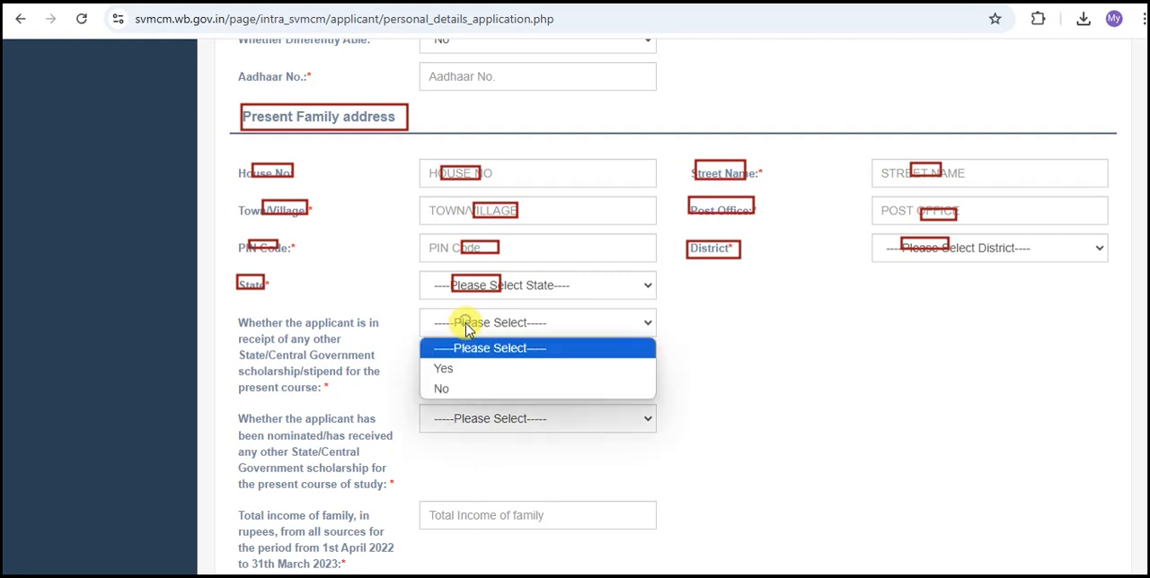
left_click(446, 389)
scroll(278, 399, "down", 1)
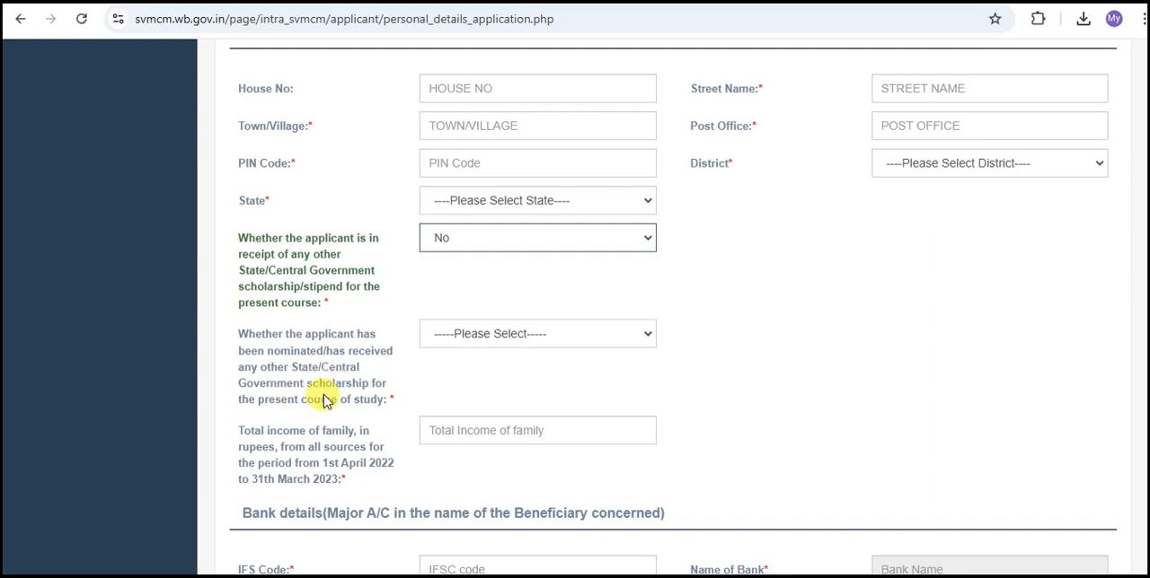
left_click(506, 341)
left_click(449, 400)
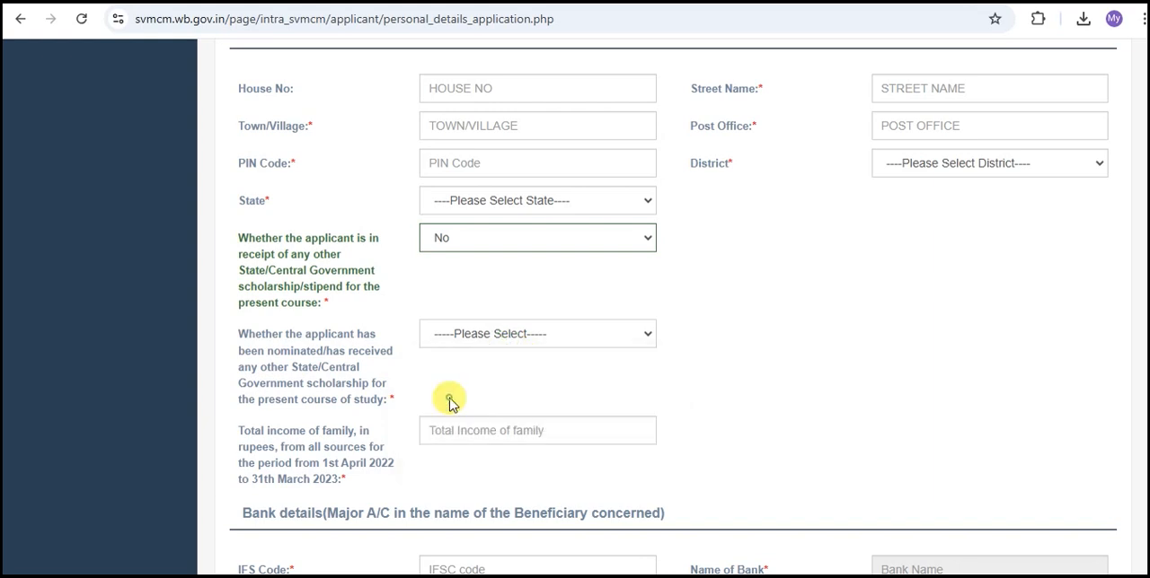
Examine the field for the family's total income and the IFS Code field in the bank details.
scroll(359, 386, "down", 2)
mouse_move(233, 248)
left_mouse_down()
mouse_move(313, 315)
mouse_move(396, 346)
mouse_move(404, 336)
left_mouse_up()
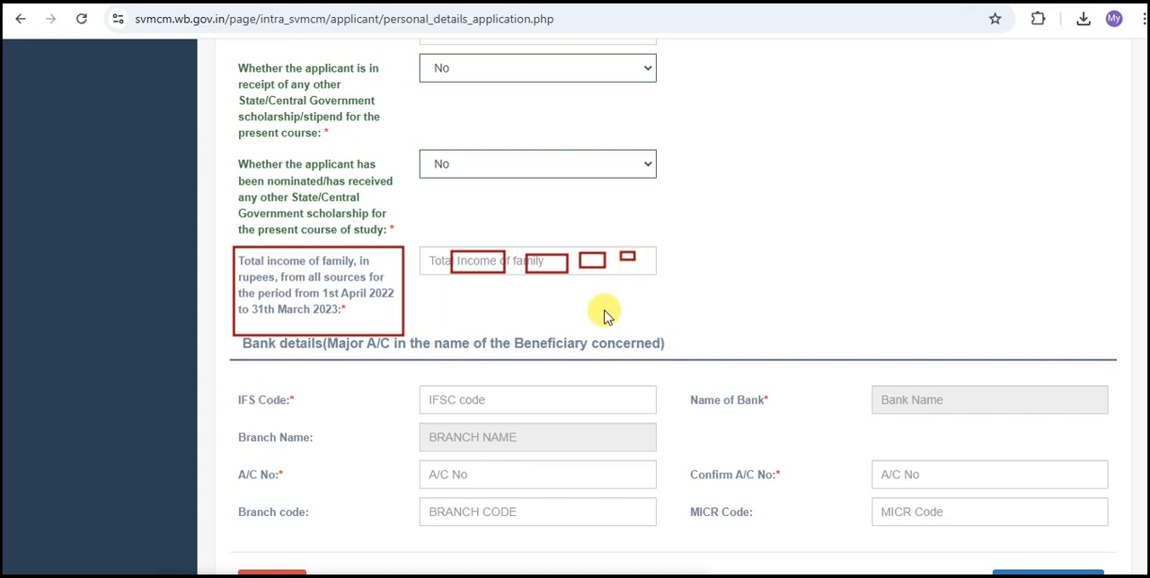
scroll(623, 269, "down", 2)
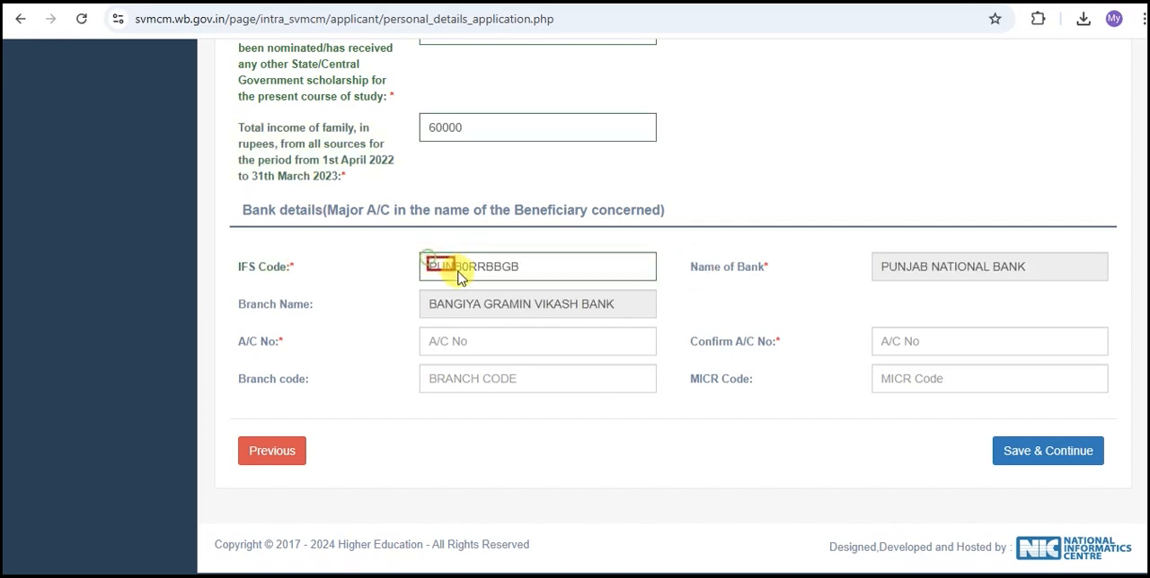
left_click_drag(458, 276, 519, 281)
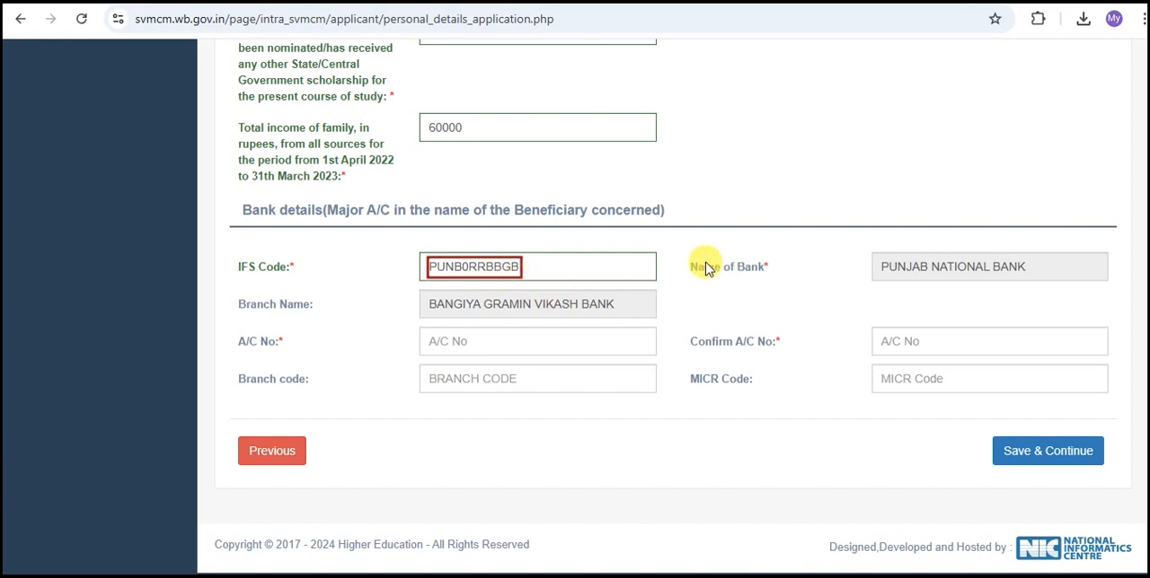
Examine the Name of Bank and Branch Name fields in the bank details.
left_click_drag(693, 260, 761, 273)
left_click_drag(883, 260, 953, 276)
left_click_drag(252, 295, 310, 317)
left_click_drag(454, 301, 490, 314)
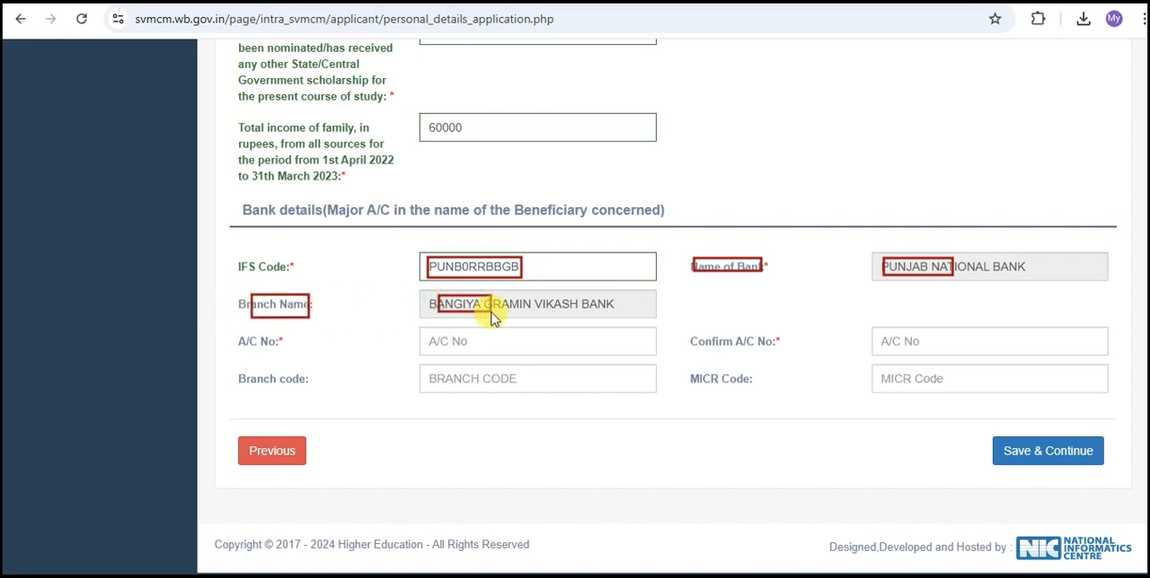
Examine the account number, account number confirmation, branch code and MICR code fields in the bank details.
left_click_drag(241, 331, 284, 352)
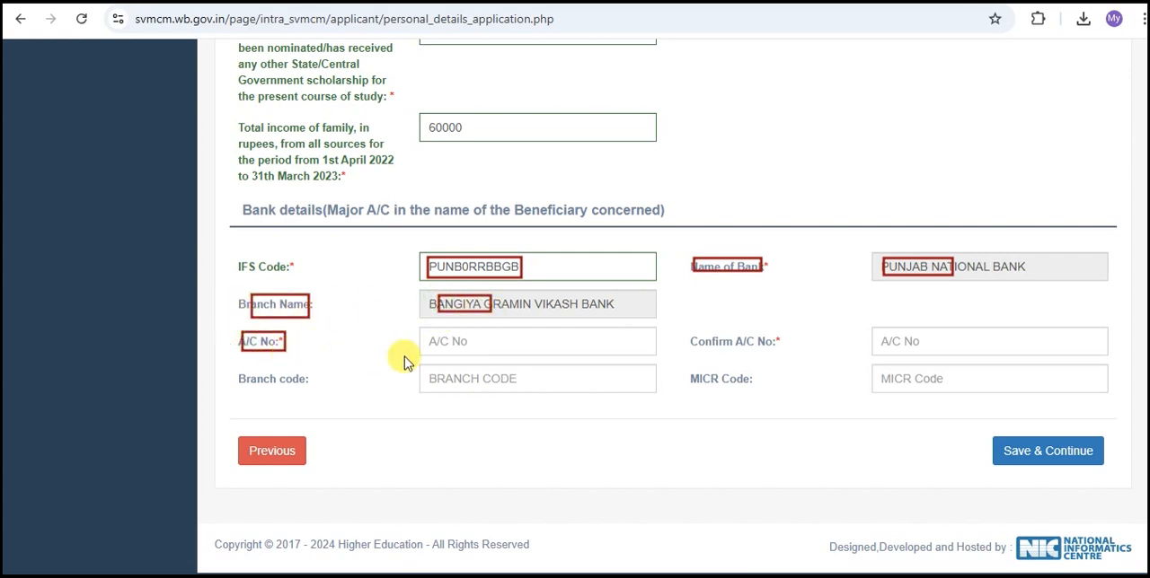
left_click_drag(440, 331, 473, 345)
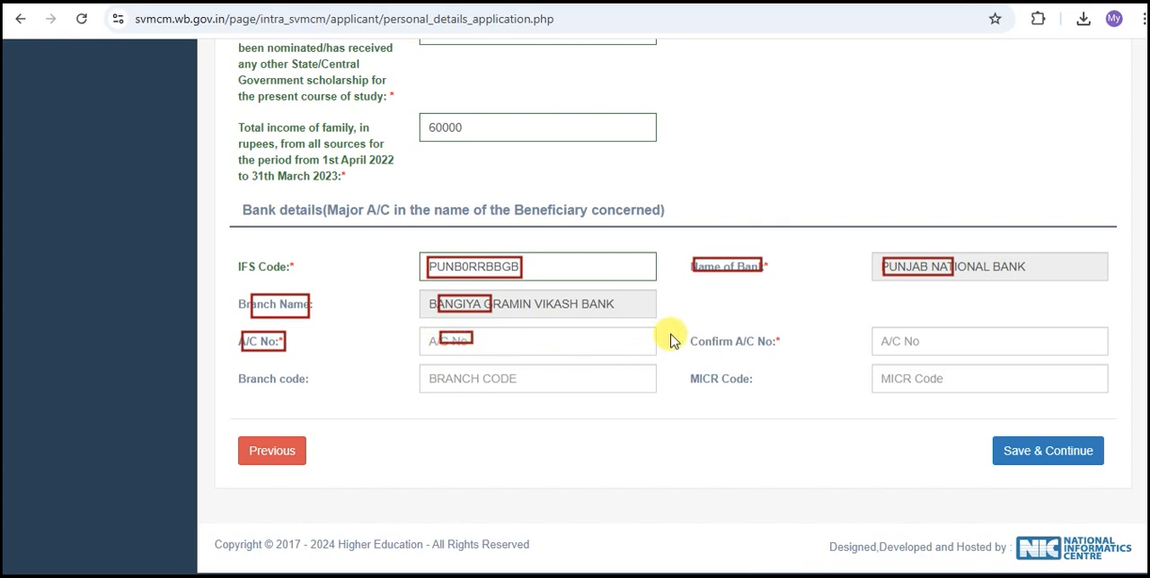
left_click_drag(696, 330, 775, 351)
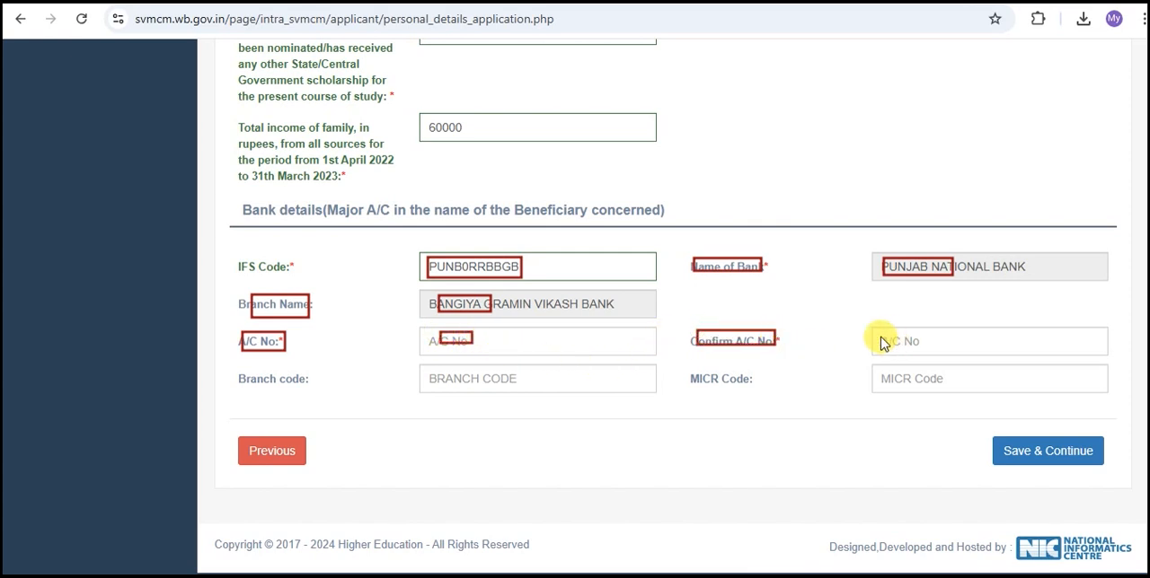
left_click_drag(897, 334, 928, 347)
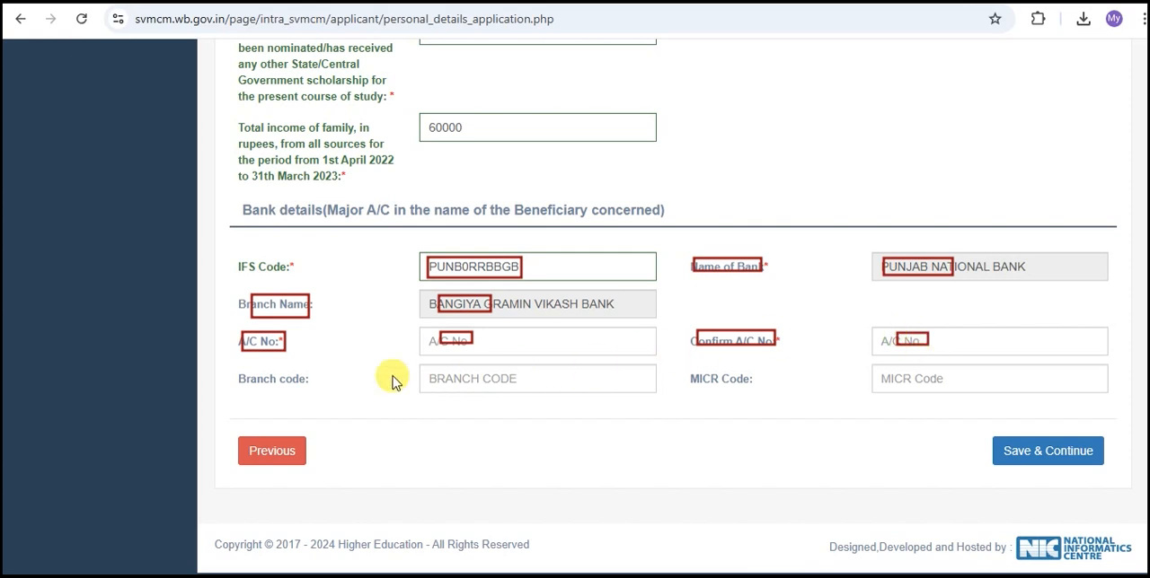
left_click_drag(319, 389, 317, 392)
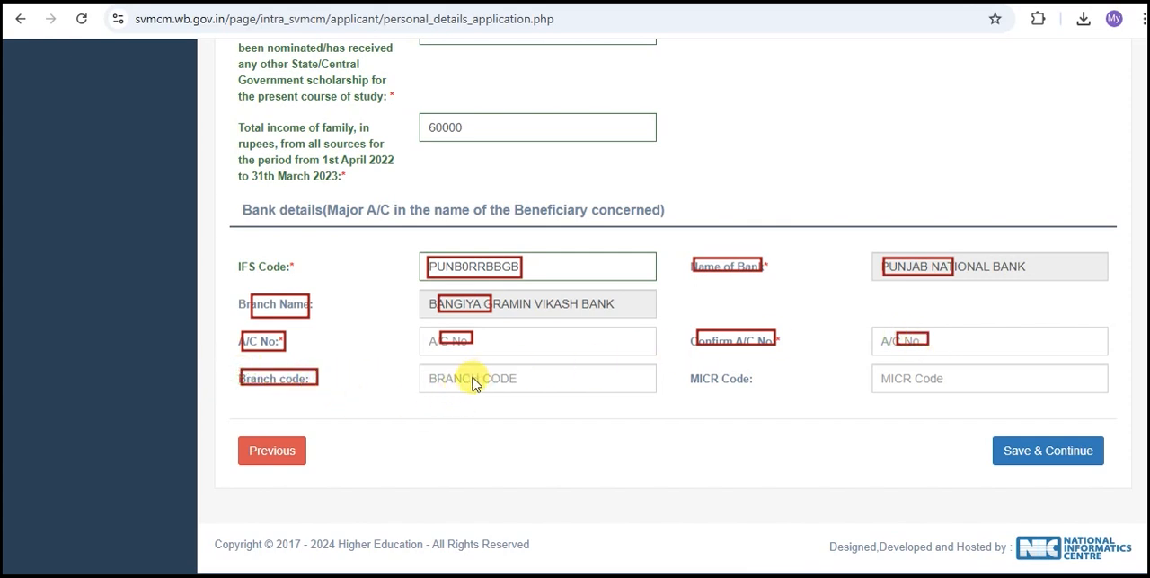
mouse_move(464, 371)
left_mouse_down()
mouse_move(498, 389)
mouse_move(544, 385)
left_mouse_up()
left_click_drag(688, 368, 760, 388)
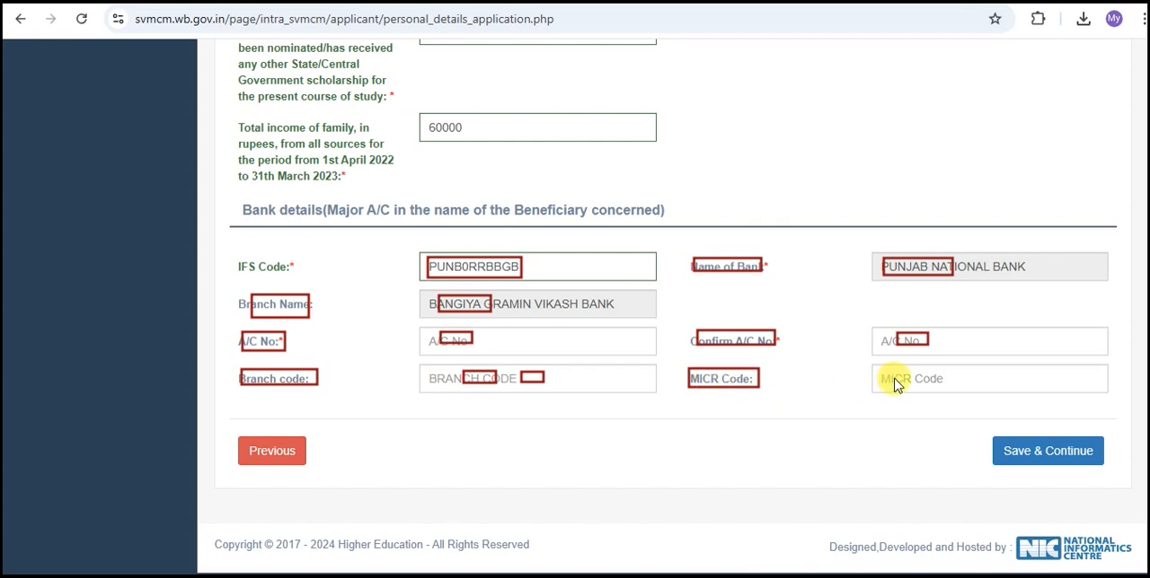
left_click_drag(891, 369, 927, 387)
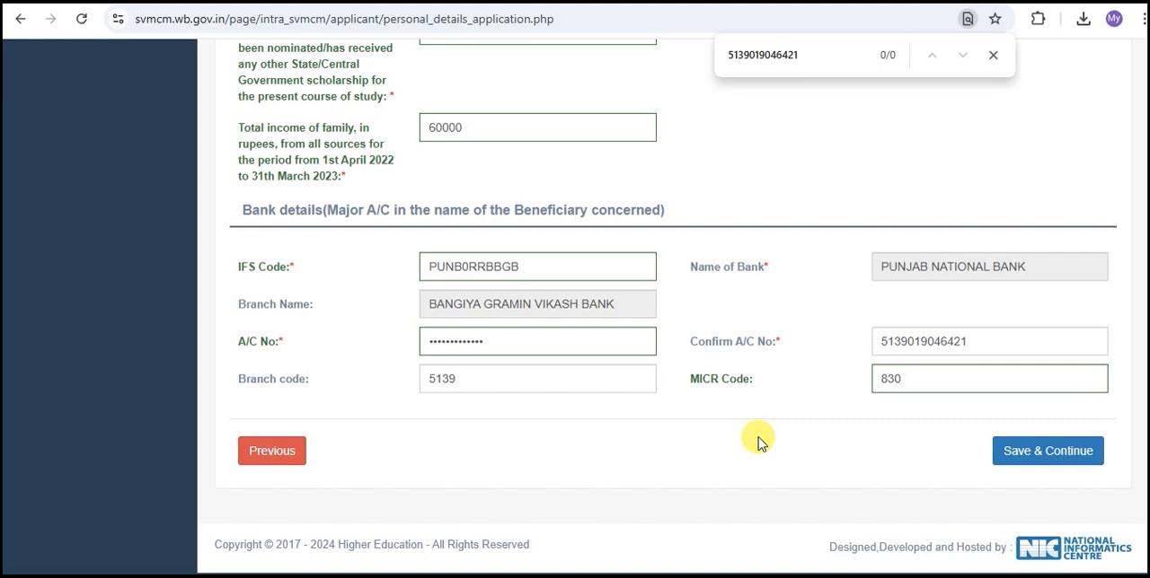
Save the personal details and read the notification about the authorities competent to issue an income certificate.
left_click(1032, 454)
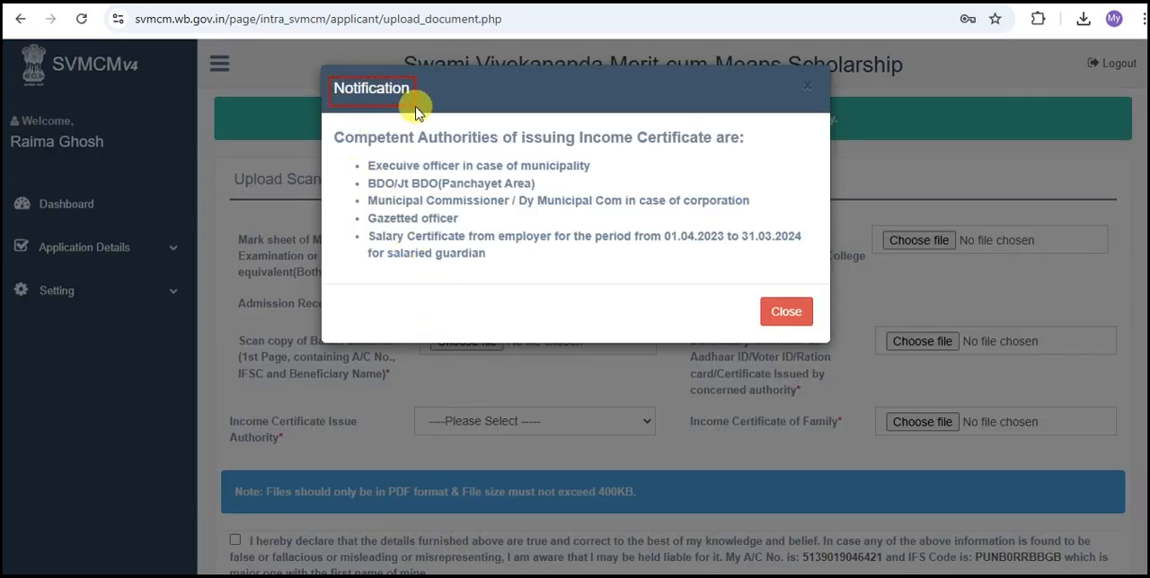
mouse_move(336, 127)
left_mouse_down()
mouse_move(530, 245)
mouse_move(748, 301)
mouse_move(806, 286)
left_mouse_up()
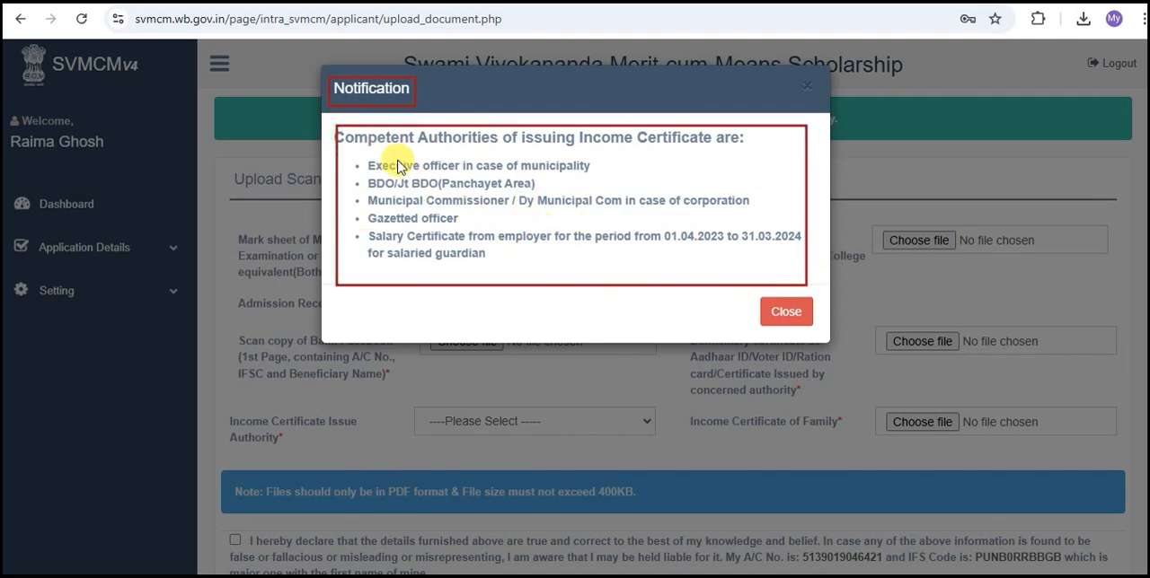
left_click_drag(352, 154, 402, 199)
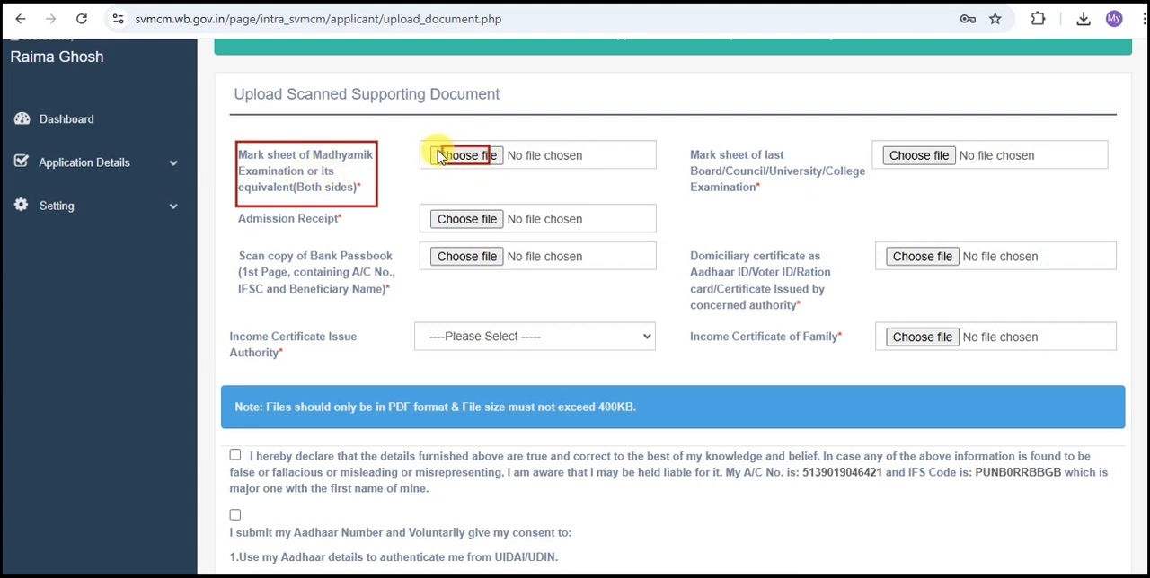
Examine the upload fields for the last examination mark sheet, admission receipt, bank passbook scan and domiciliary certificate.
mouse_move(685, 143)
left_mouse_down()
mouse_move(811, 206)
mouse_move(876, 205)
left_mouse_up()
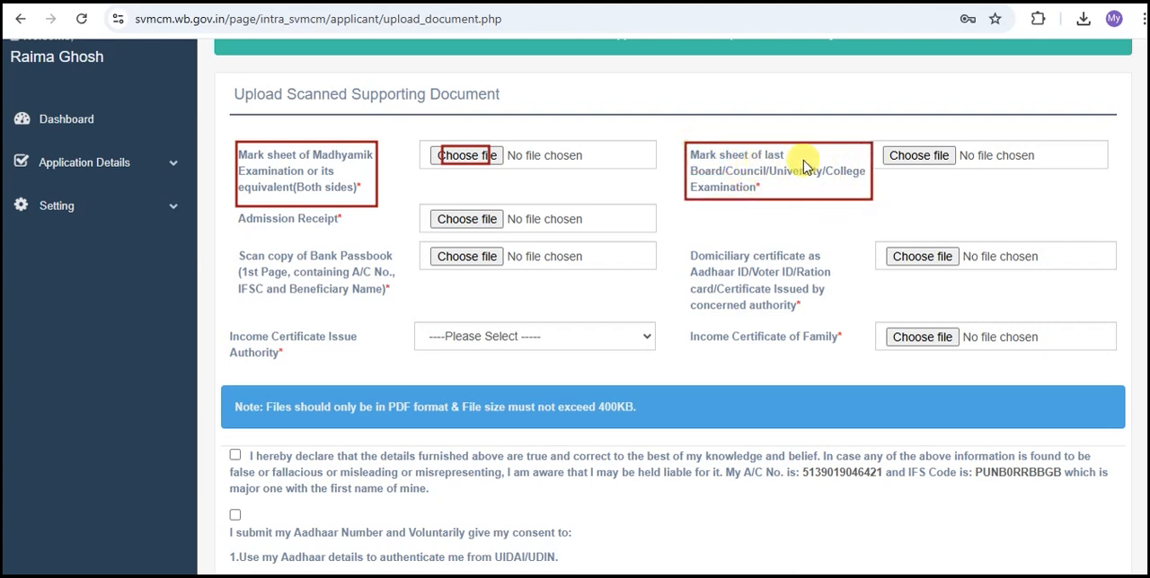
left_click_drag(898, 147, 939, 167)
mouse_move(238, 207)
left_mouse_down()
mouse_move(288, 232)
mouse_move(344, 232)
left_mouse_up()
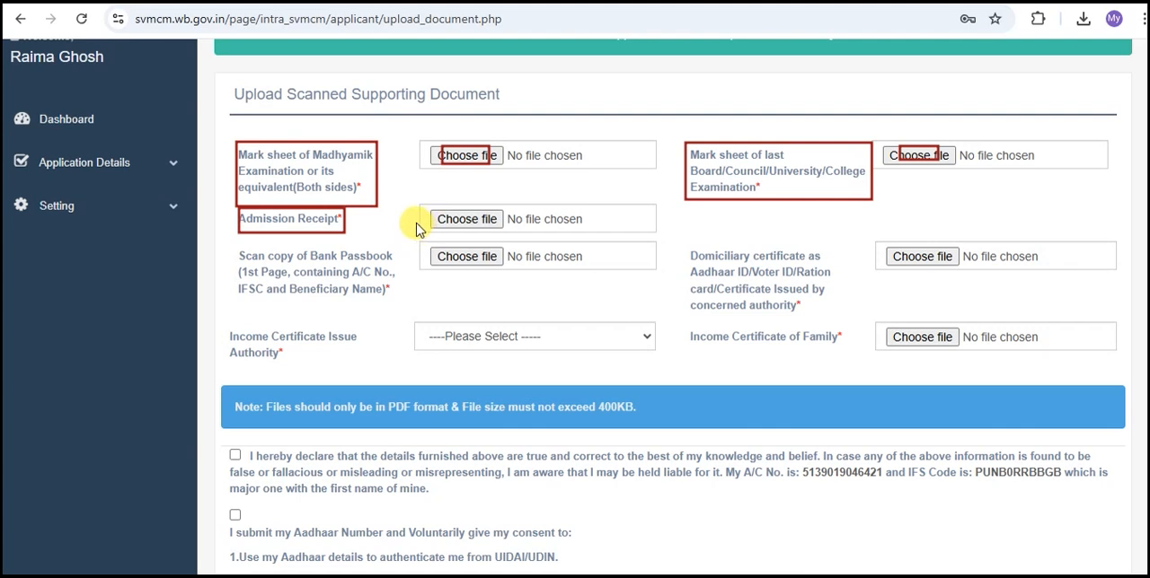
left_click_drag(440, 212, 494, 232)
mouse_move(239, 244)
left_mouse_down()
mouse_move(320, 301)
mouse_move(380, 295)
mouse_move(400, 307)
left_mouse_up()
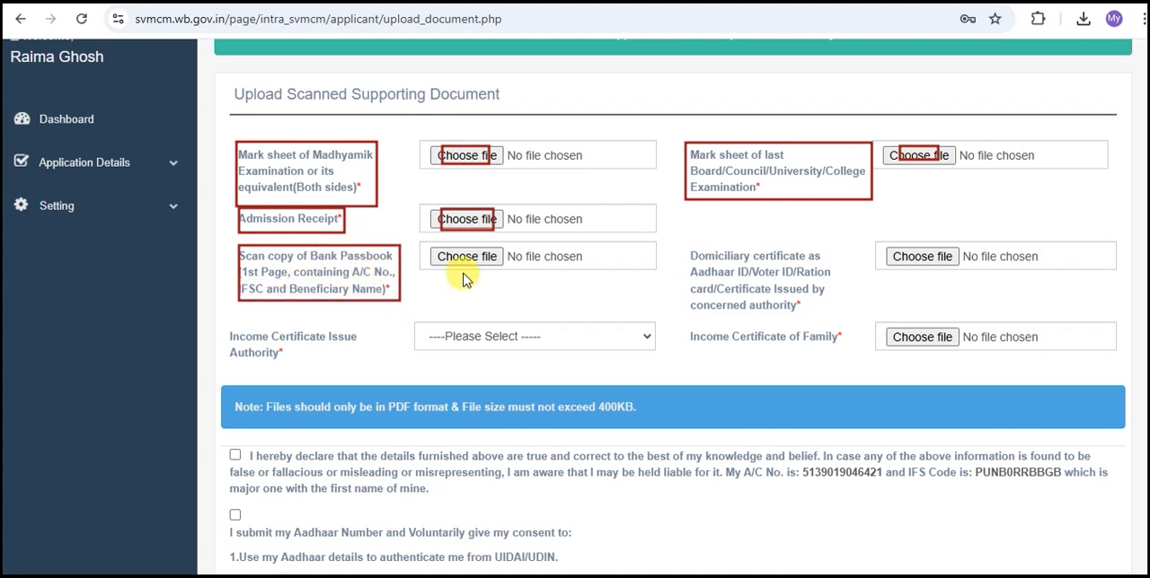
left_click_drag(440, 250, 491, 269)
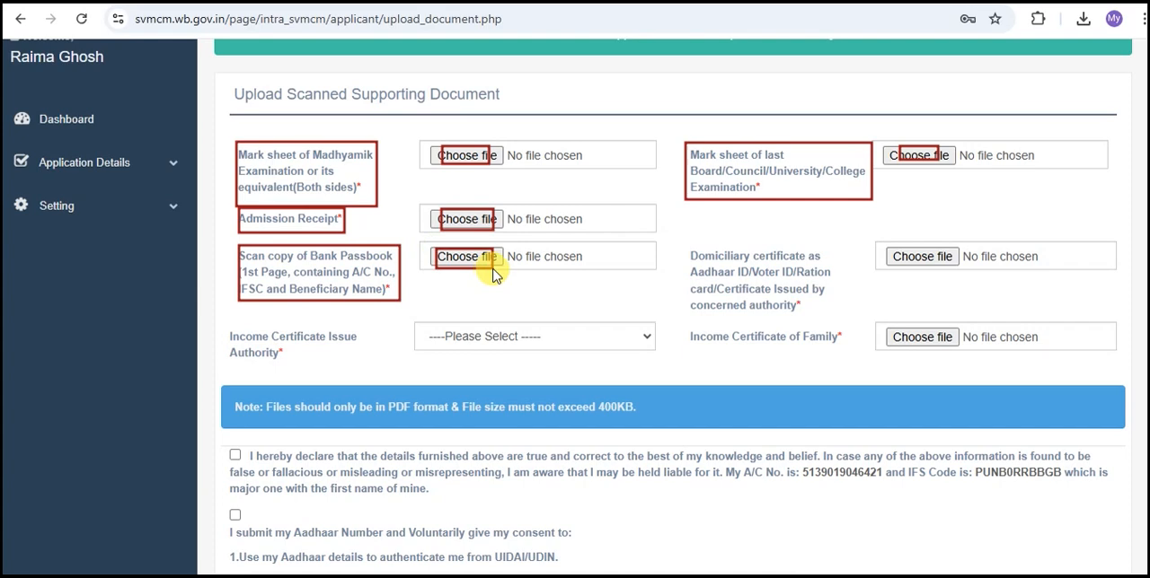
mouse_move(682, 240)
left_mouse_down()
mouse_move(802, 331)
mouse_move(854, 333)
left_mouse_up()
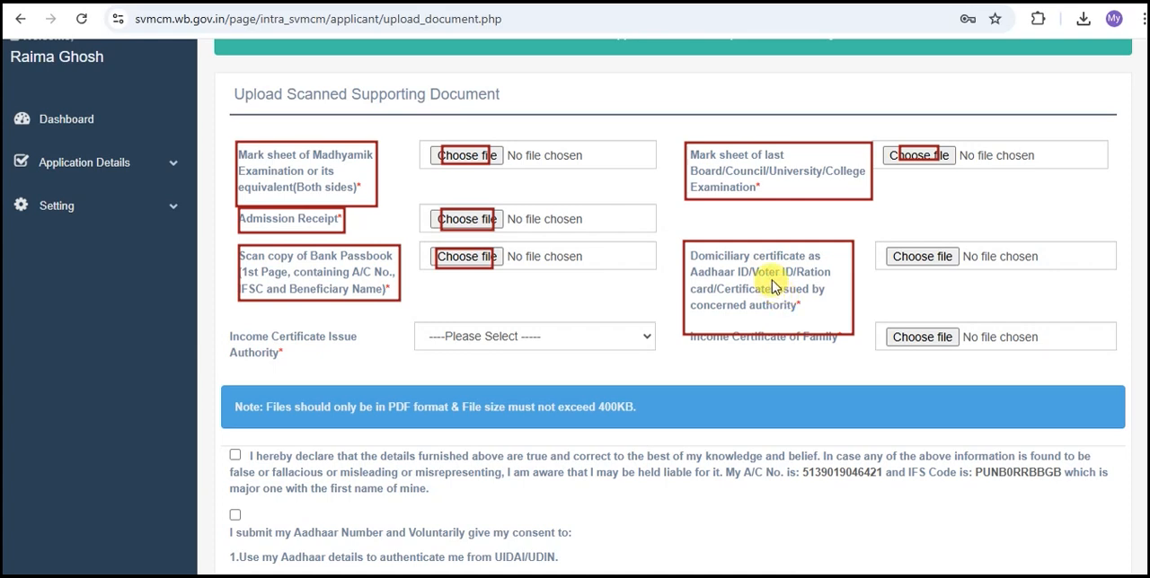
left_click(901, 256)
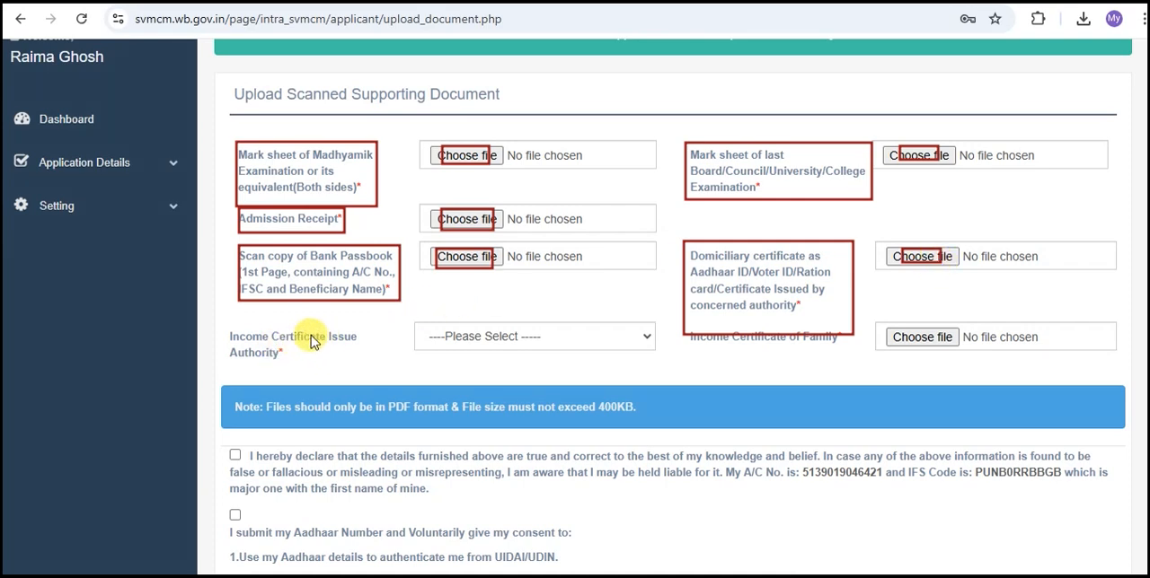
Set the Income Certificate Issue Authority to BDO/Jt BDO(Panchayet Area) and examine the family income certificate upload field and the file requirements note.
left_click(522, 336)
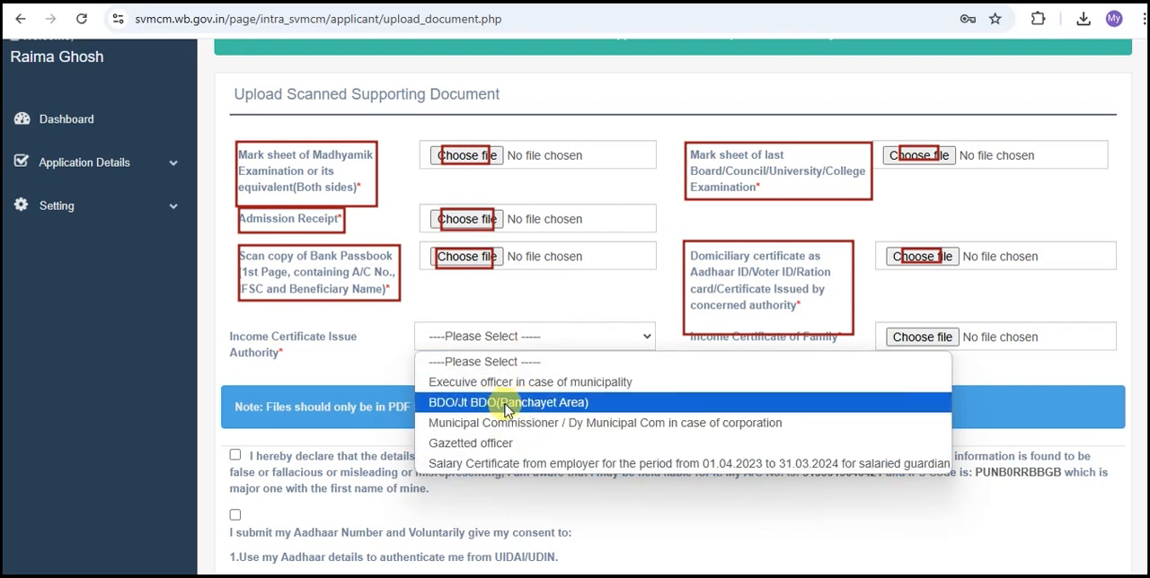
left_click(464, 406)
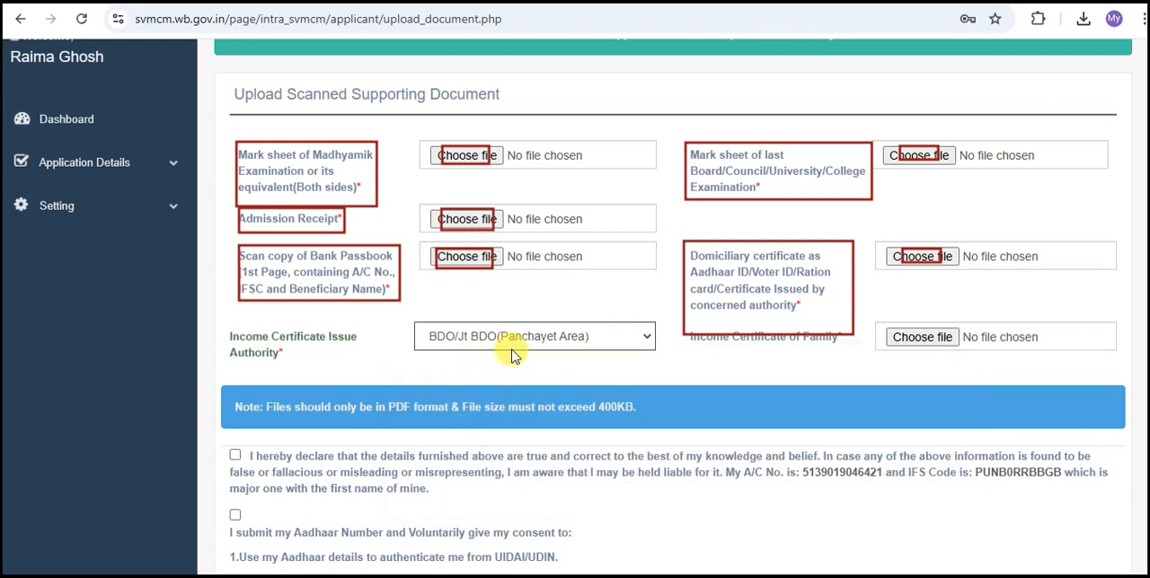
mouse_move(683, 322)
left_mouse_down()
mouse_move(690, 352)
mouse_move(852, 356)
left_mouse_up()
left_click_drag(890, 325, 943, 346)
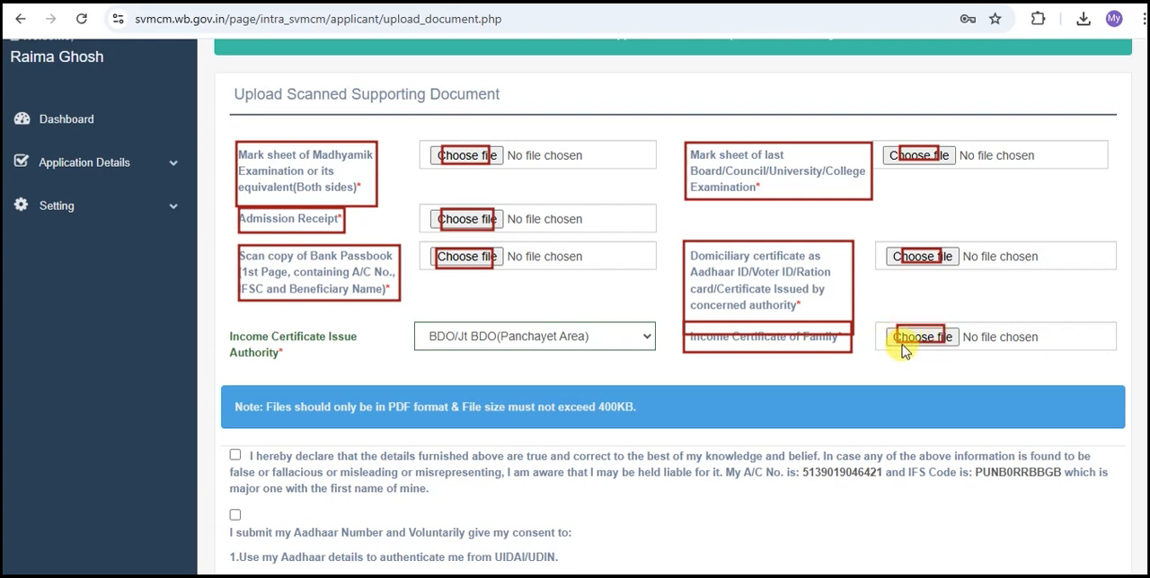
mouse_move(225, 120)
left_mouse_down()
mouse_move(590, 277)
mouse_move(887, 360)
mouse_move(986, 368)
left_mouse_up()
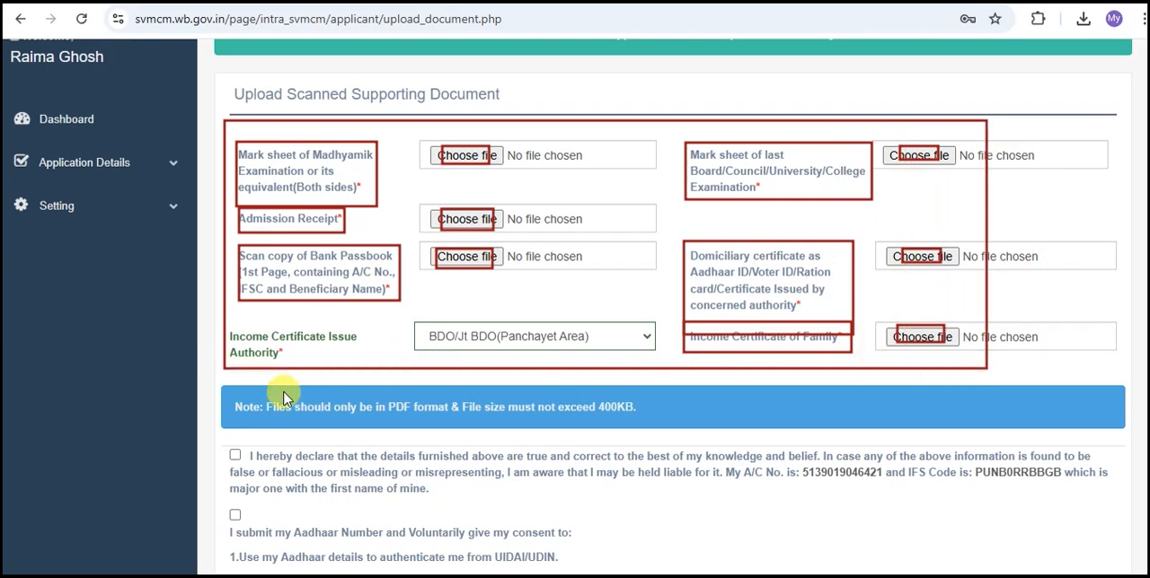
mouse_move(263, 394)
left_mouse_down()
mouse_move(331, 420)
mouse_move(652, 424)
left_mouse_up()
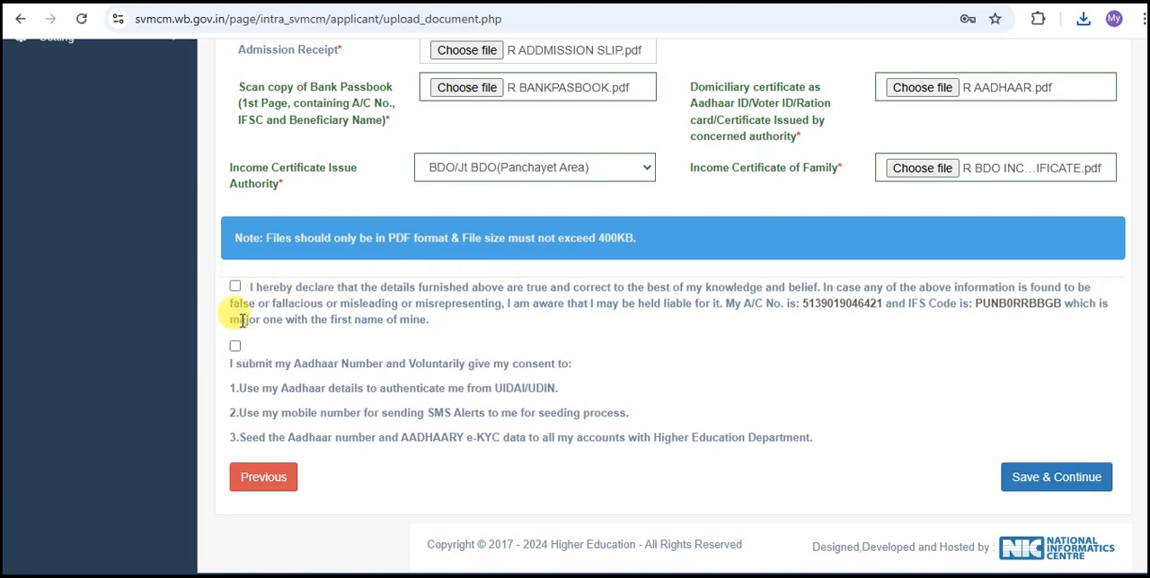
Accept the truth declaration and the Aadhaar consent, and save the uploaded supporting documents.
left_click(235, 287)
left_click(235, 346)
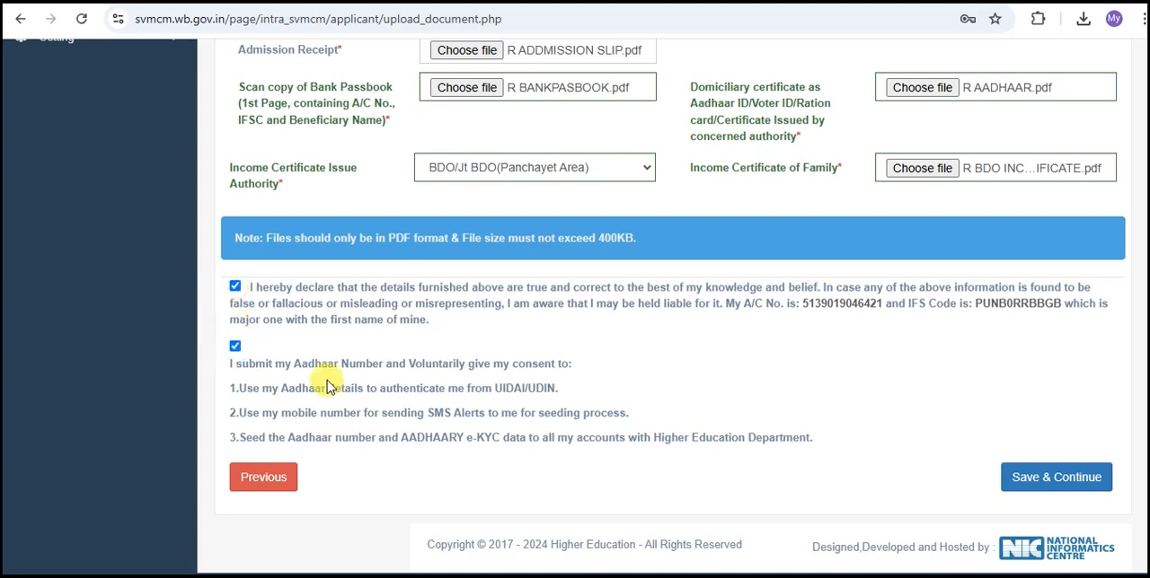
left_click(1055, 481)
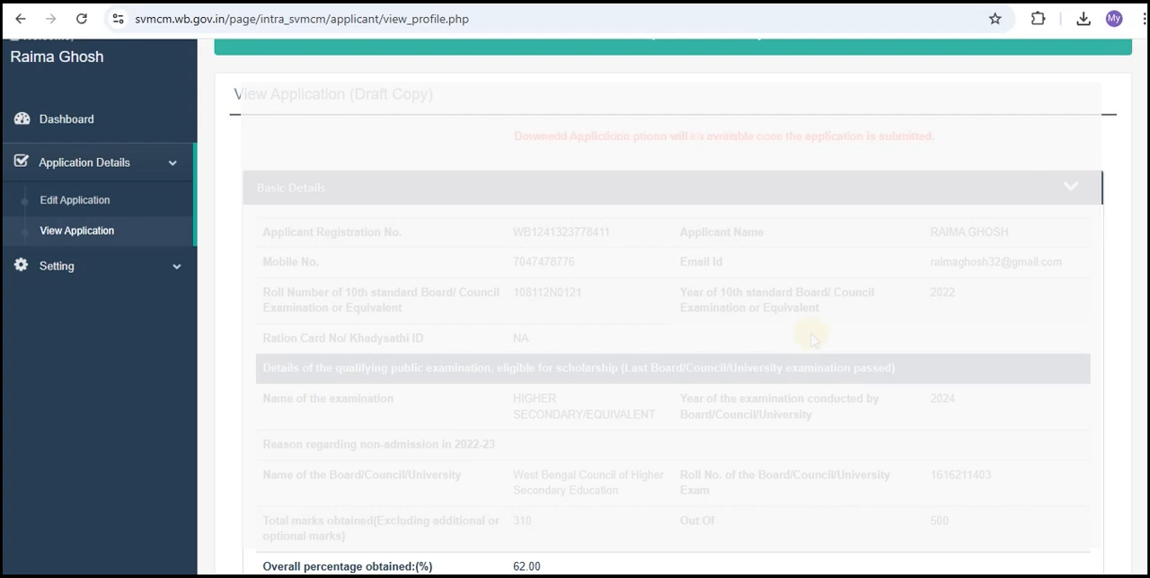
Review the draft application's basic details and the list of uploaded documents.
scroll(811, 338, "down", 5)
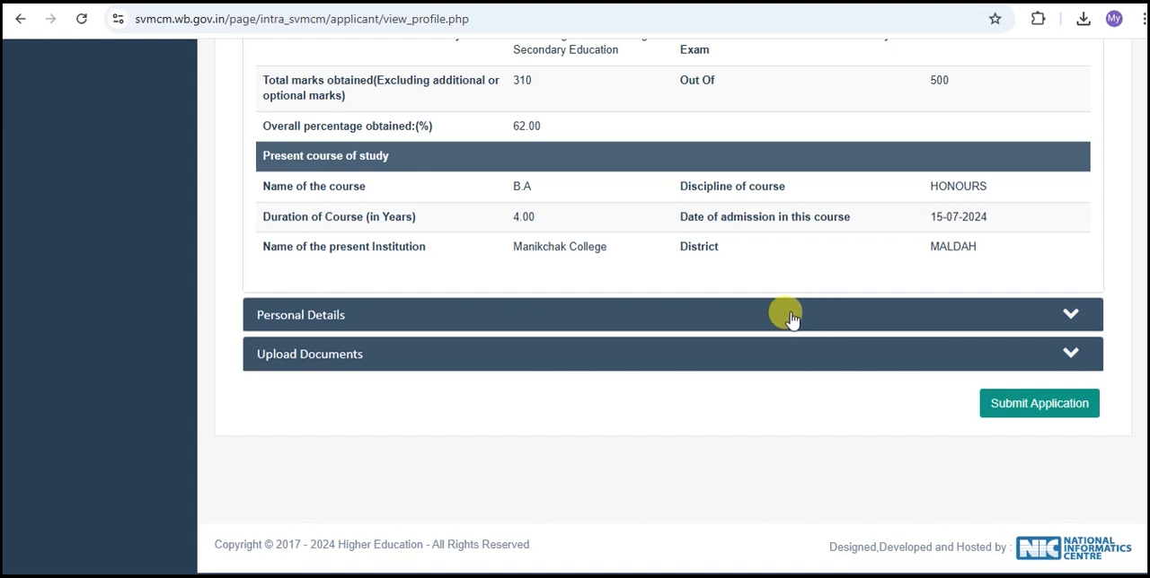
left_click(293, 359)
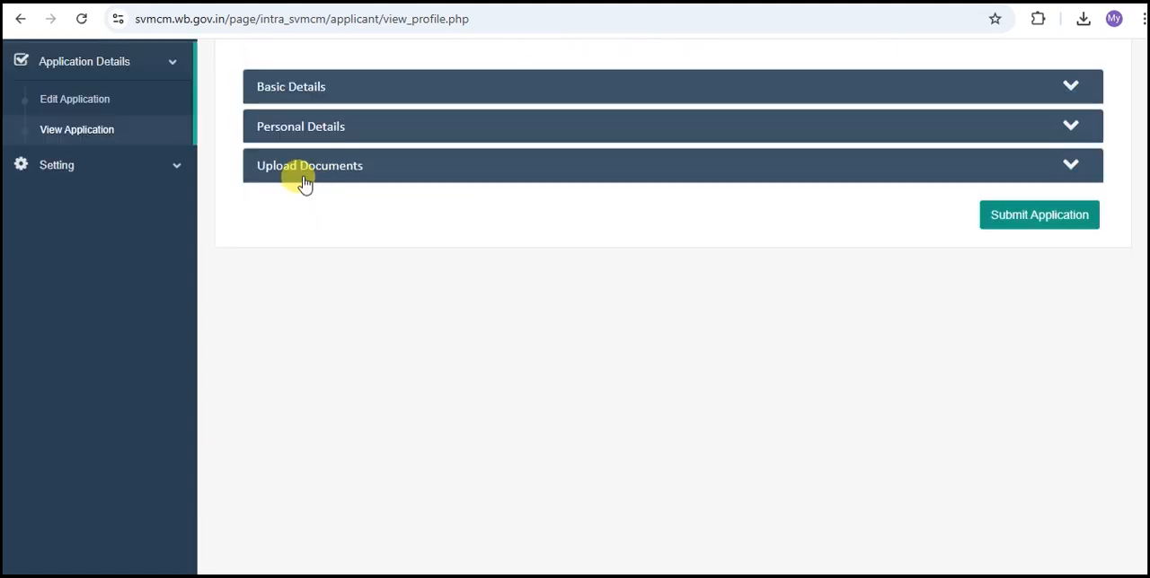
left_click(1066, 168)
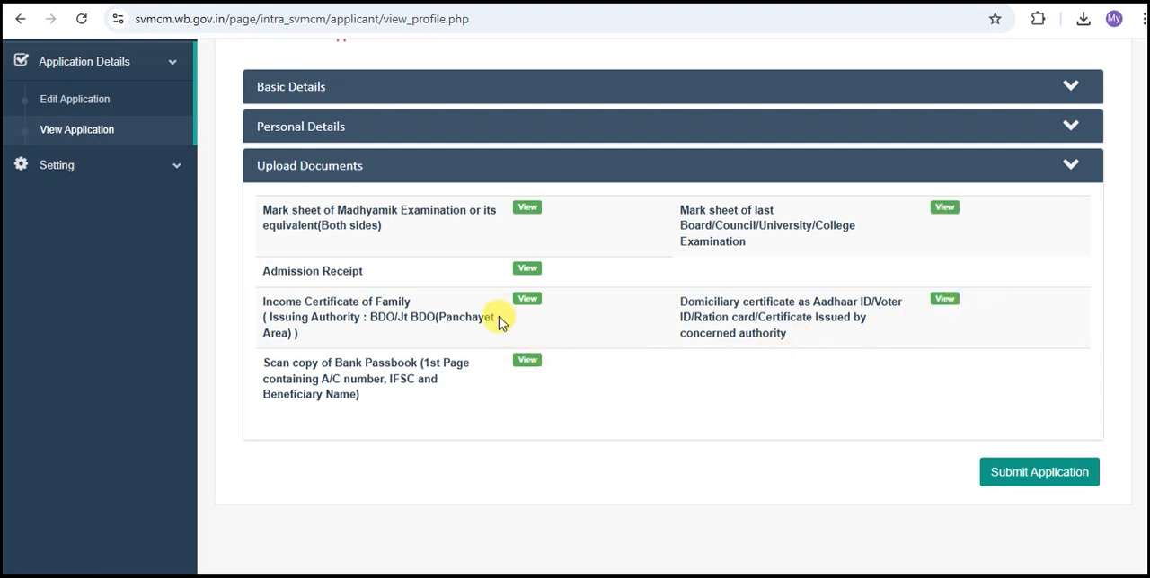
Submit the scholarship application and confirm the submission.
scroll(542, 301, "down", 1)
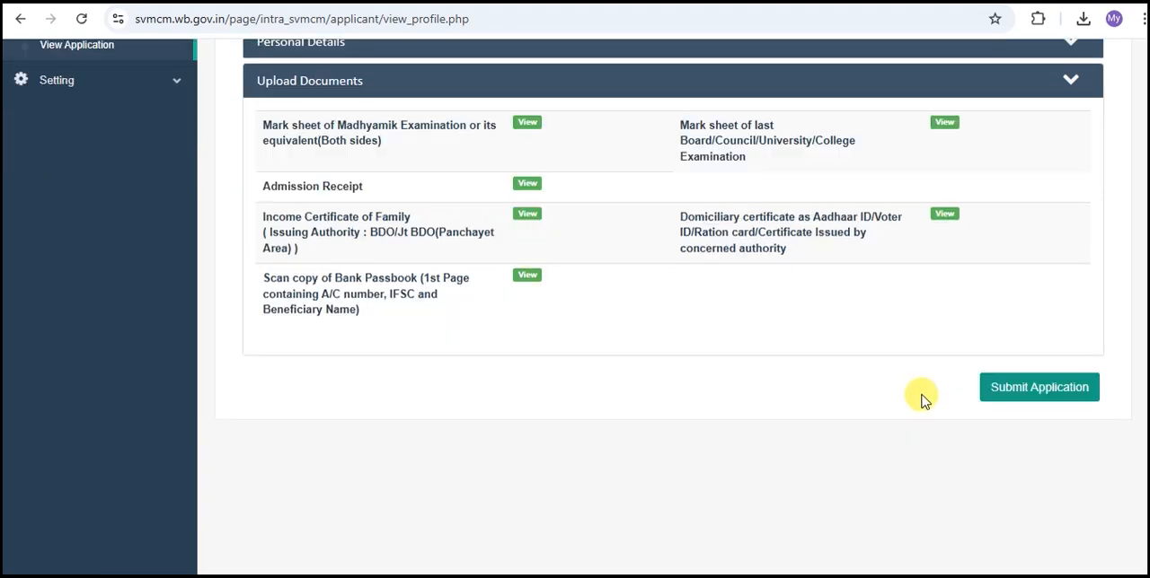
left_click(1014, 392)
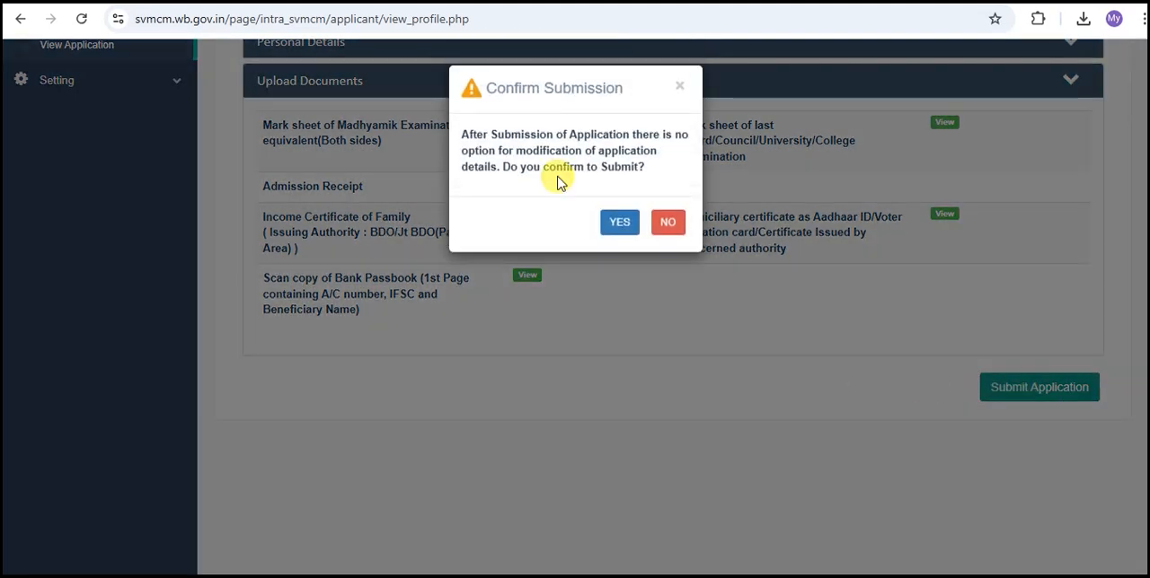
left_click(619, 223)
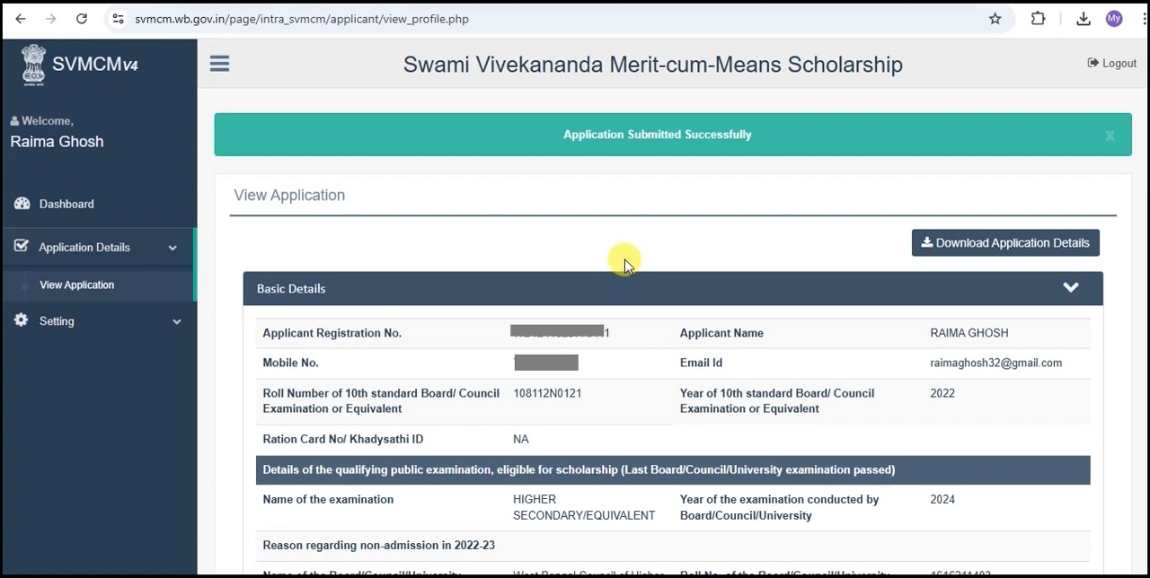
Locate the option for downloading the application details and check the status of each application activity on the dashboard.
left_click_drag(911, 227, 1092, 262)
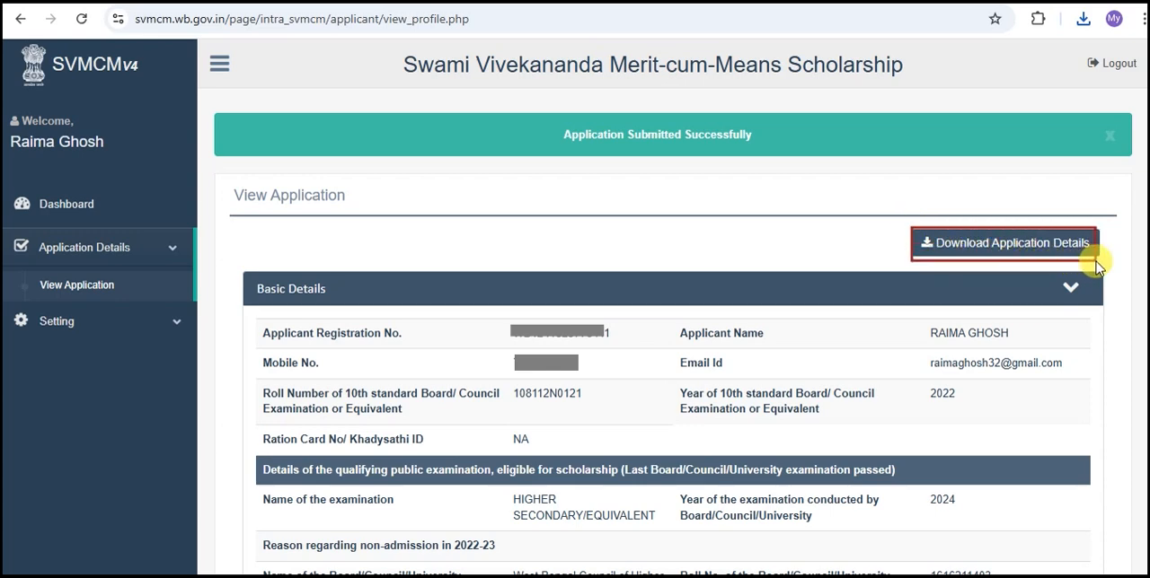
left_click_drag(912, 227, 952, 262)
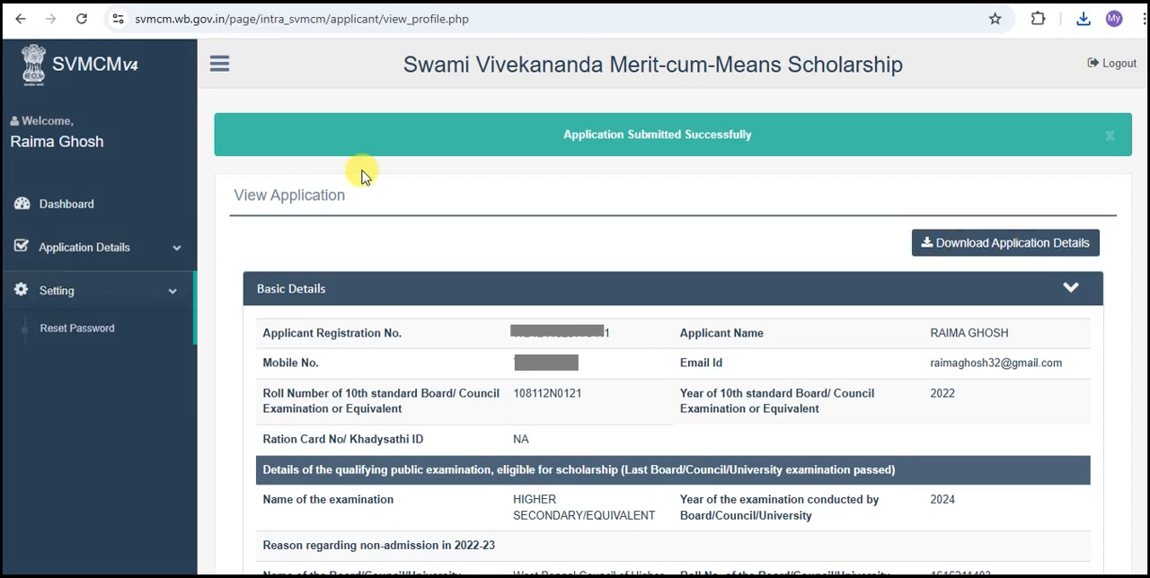
left_click(71, 206)
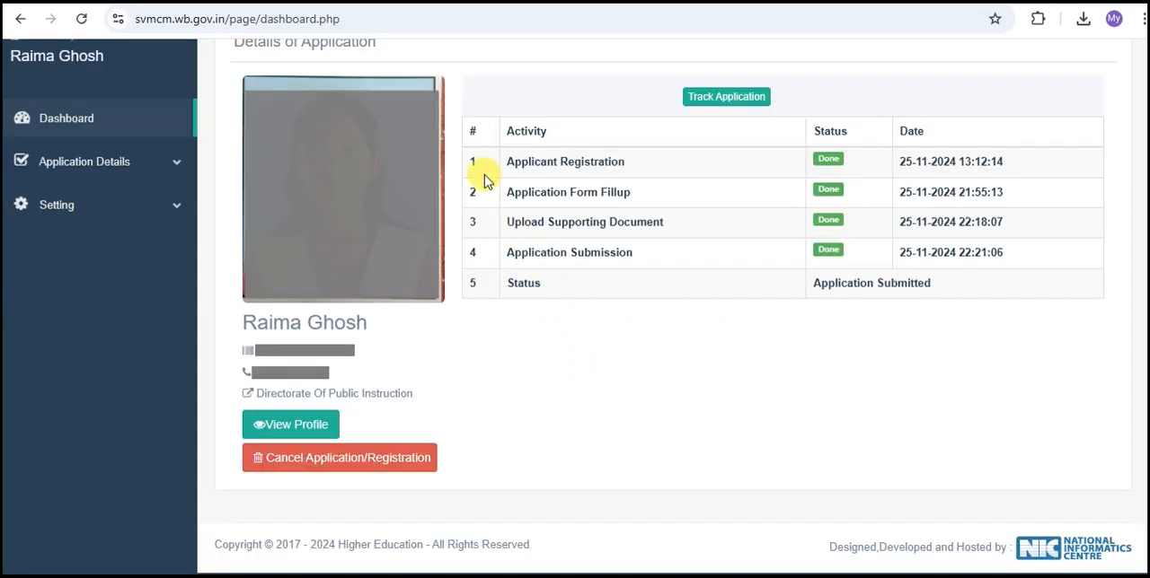
mouse_move(466, 143)
left_mouse_down()
mouse_move(598, 260)
mouse_move(669, 295)
left_mouse_up()
mouse_move(807, 147)
left_mouse_down()
mouse_move(860, 221)
mouse_move(868, 259)
left_mouse_up()
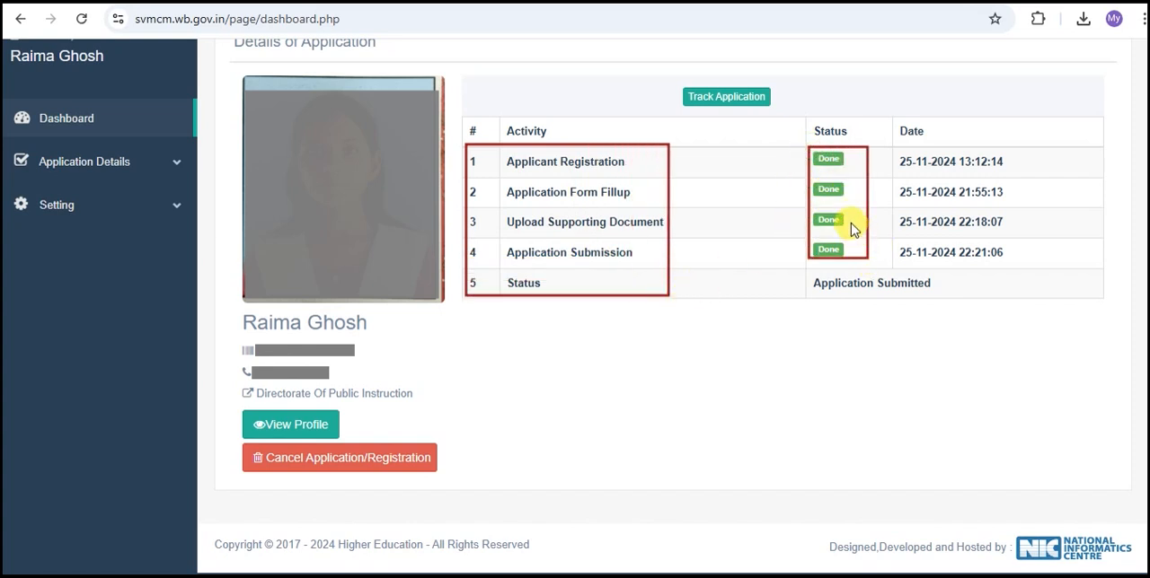